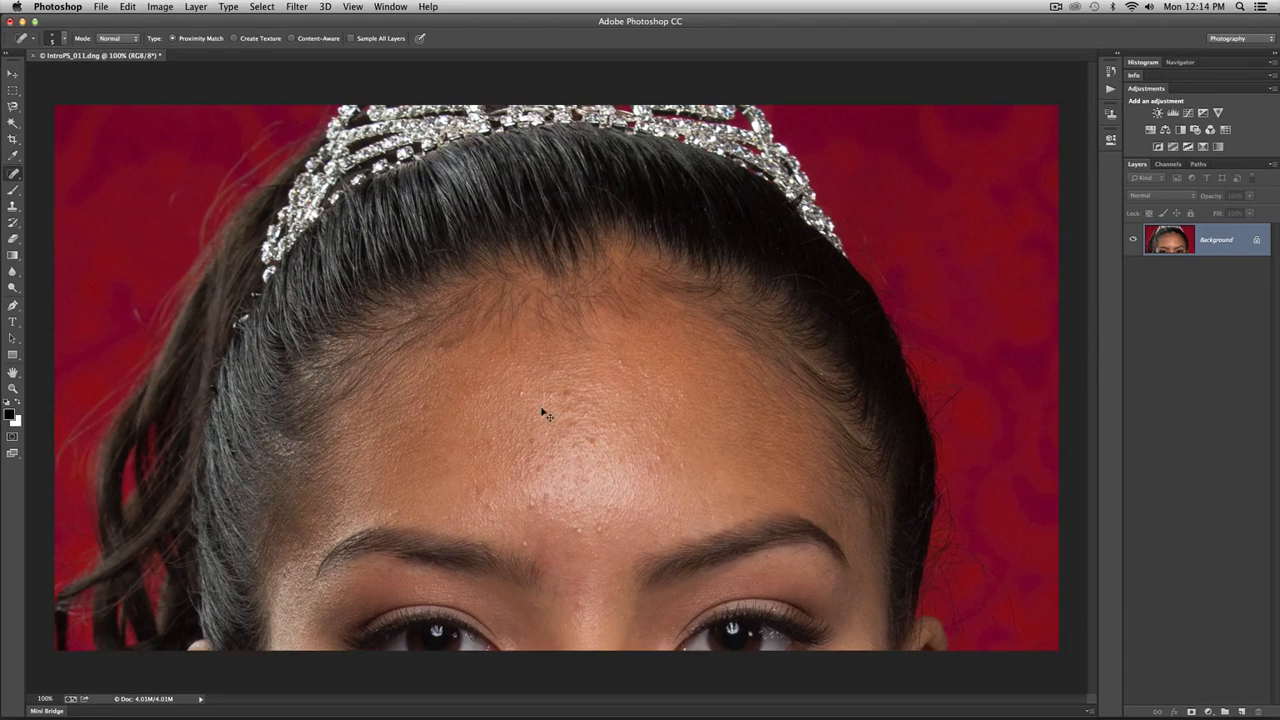
- Add a new empty layer above the Background and keep it visible and active for retouching
{"action": "key", "text": "super+equal"}
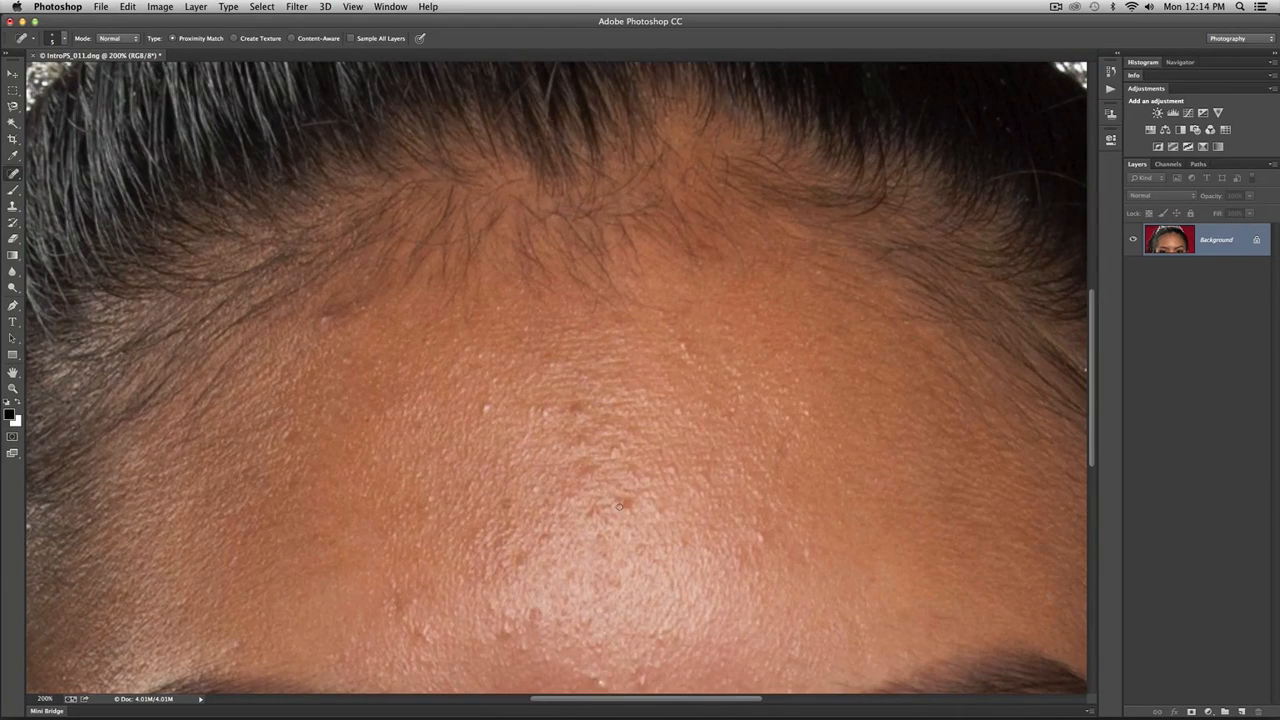
{"action": "left_click_drag", "start_coordinate": [662, 527], "coordinate": [642, 400]}
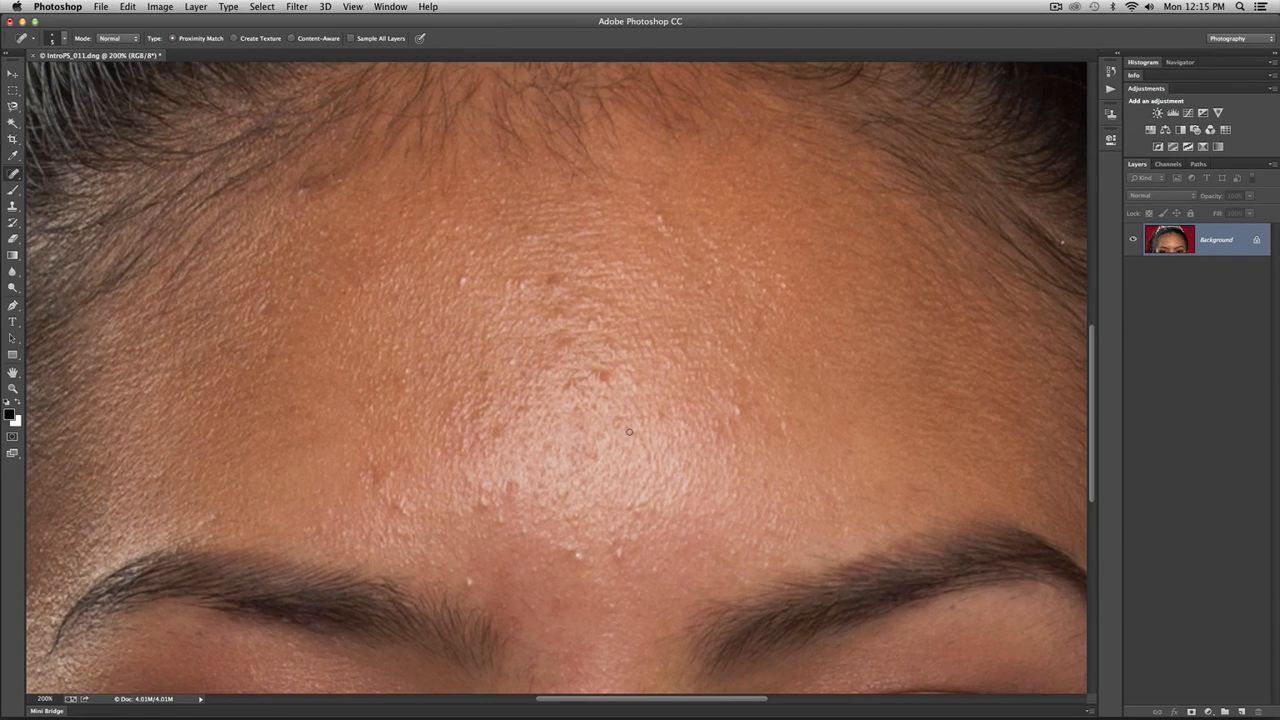
{"action": "key", "text": "super+minus"}
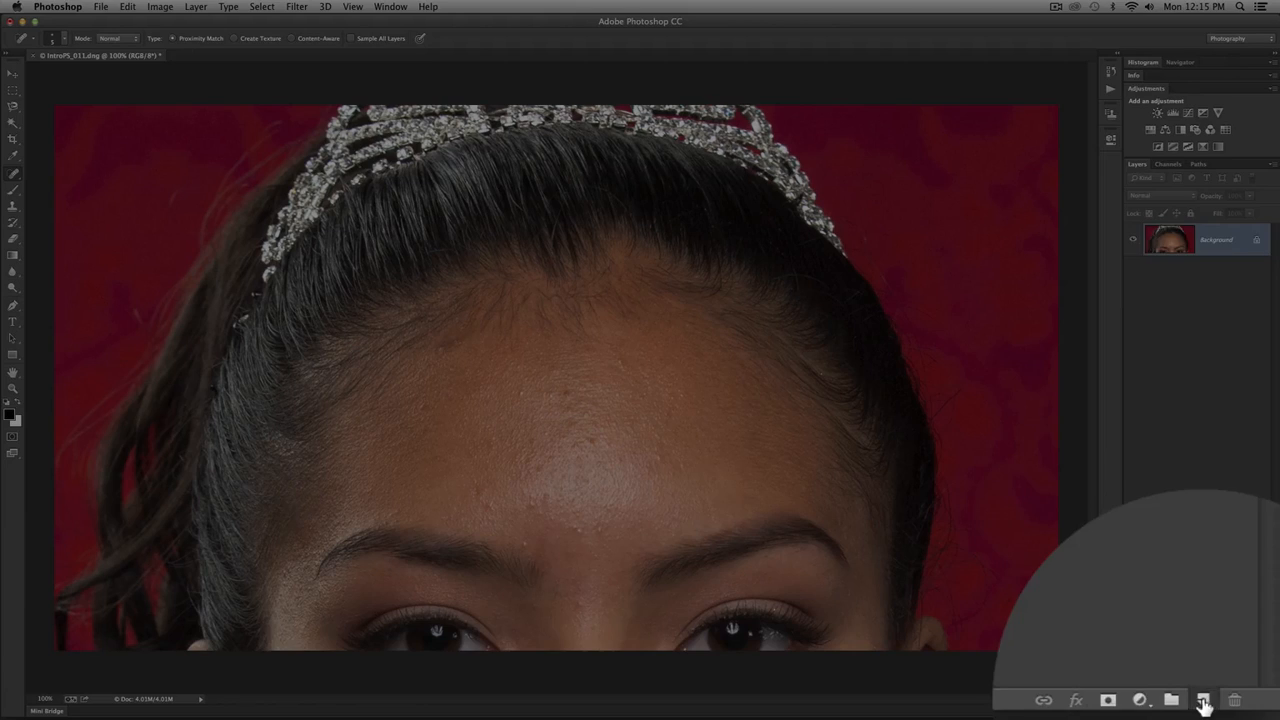
{"action": "left_click", "coordinate": [1241, 712]}
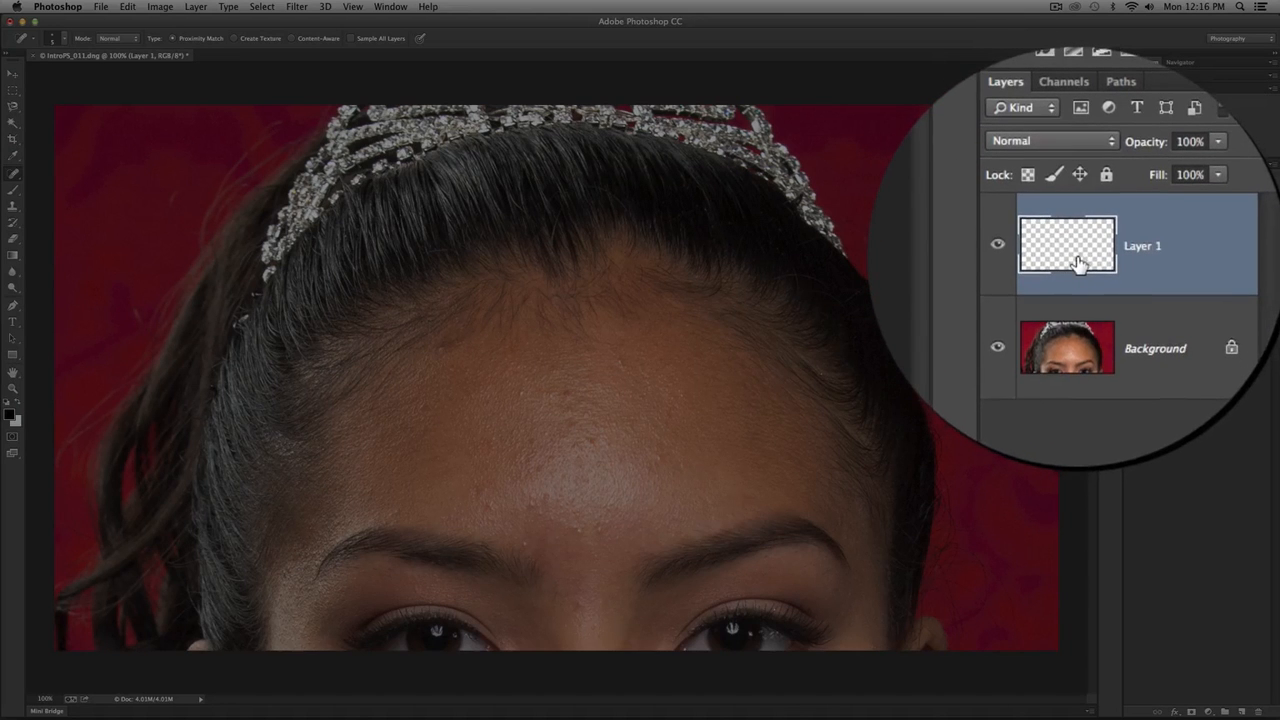
{"action": "left_click", "coordinate": [997, 246]}
{"action": "left_click", "coordinate": [1066, 253]}
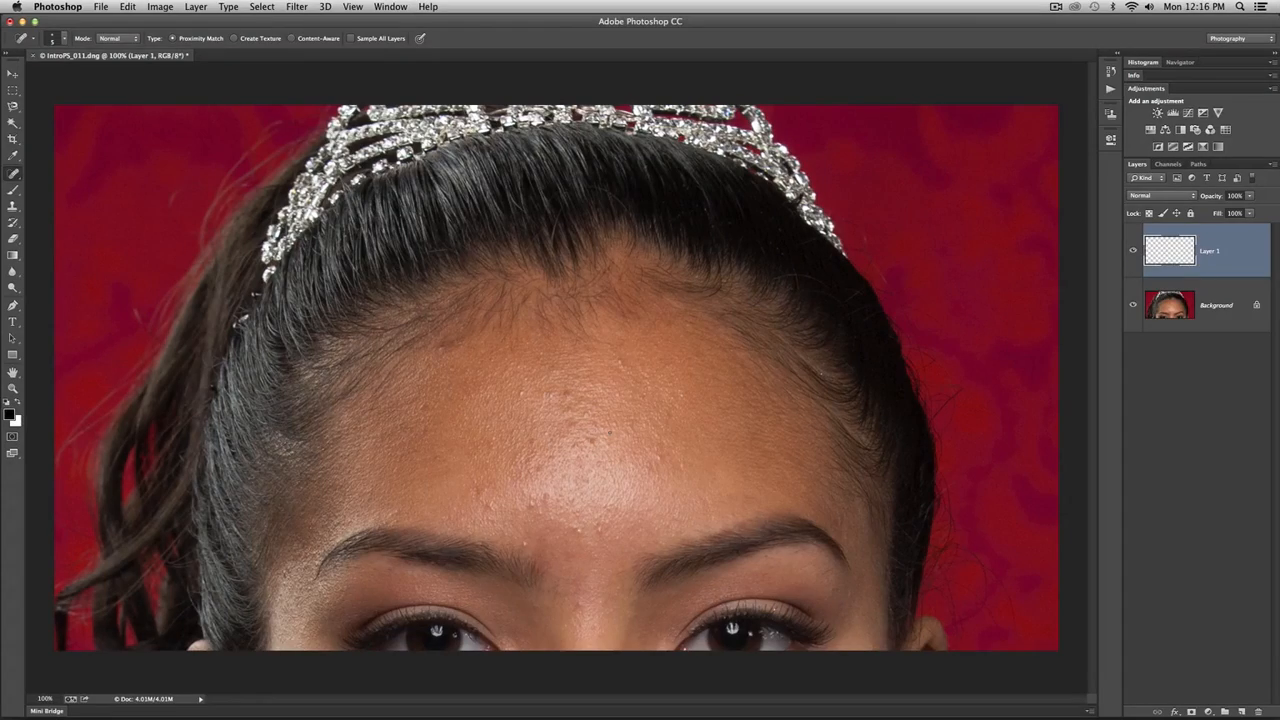
- Examine the forehead skin up close for blemishes that need retouching
{"action": "key", "text": "super+plus"}
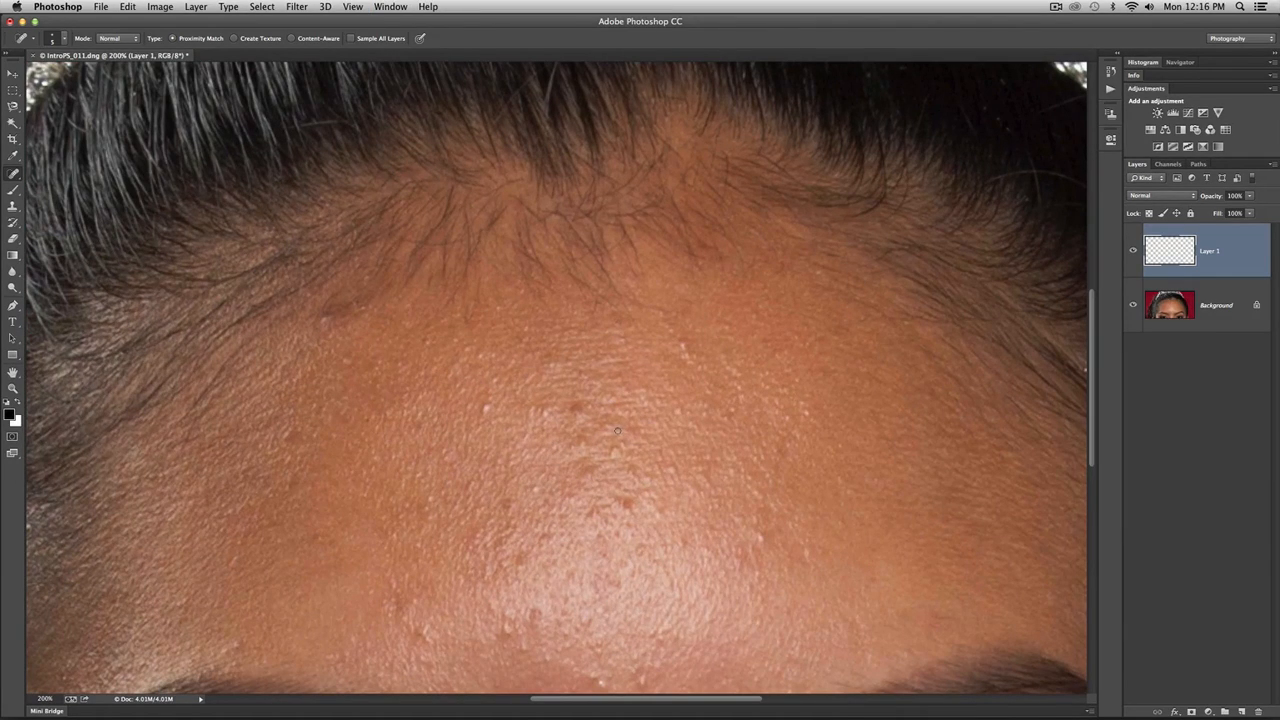
{"action": "scroll", "coordinate": [645, 430], "scroll_direction": "down", "scroll_amount": 3}
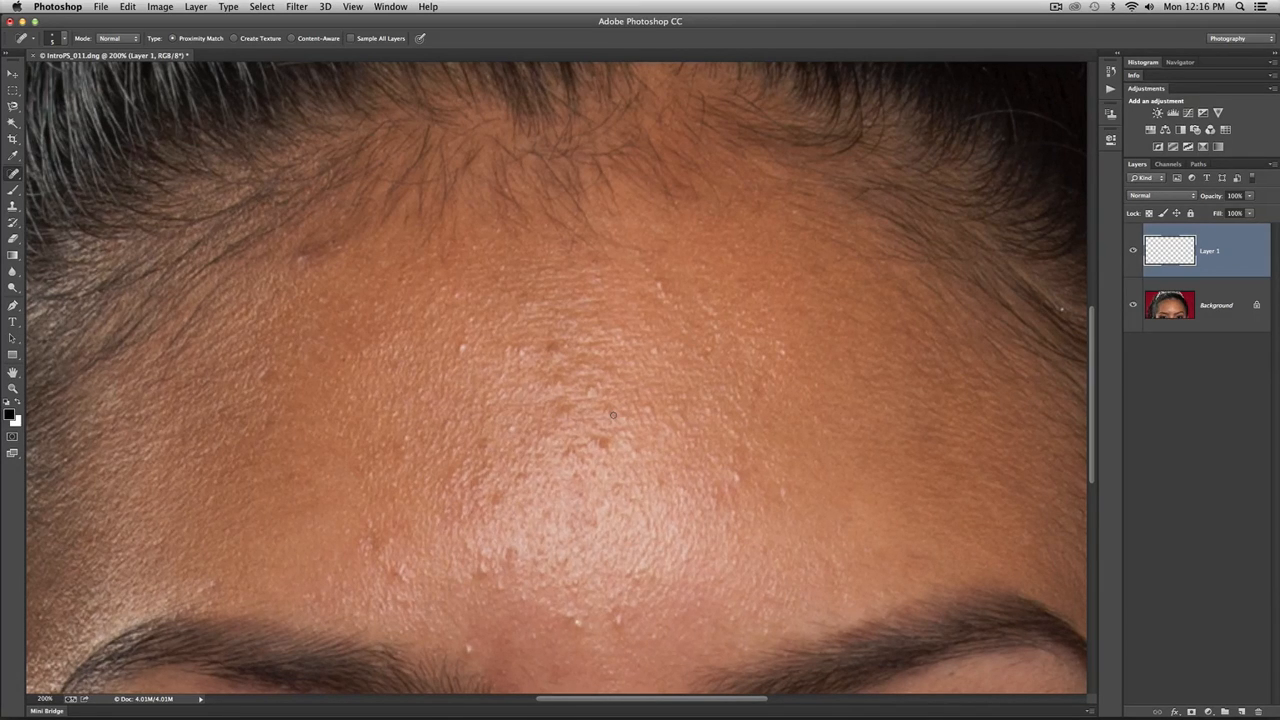
{"action": "key", "text": "super+plus"}
{"action": "key", "text": "super+plus"}
{"action": "key", "text": "super+plus"}
{"action": "key", "text": "super+plus"}
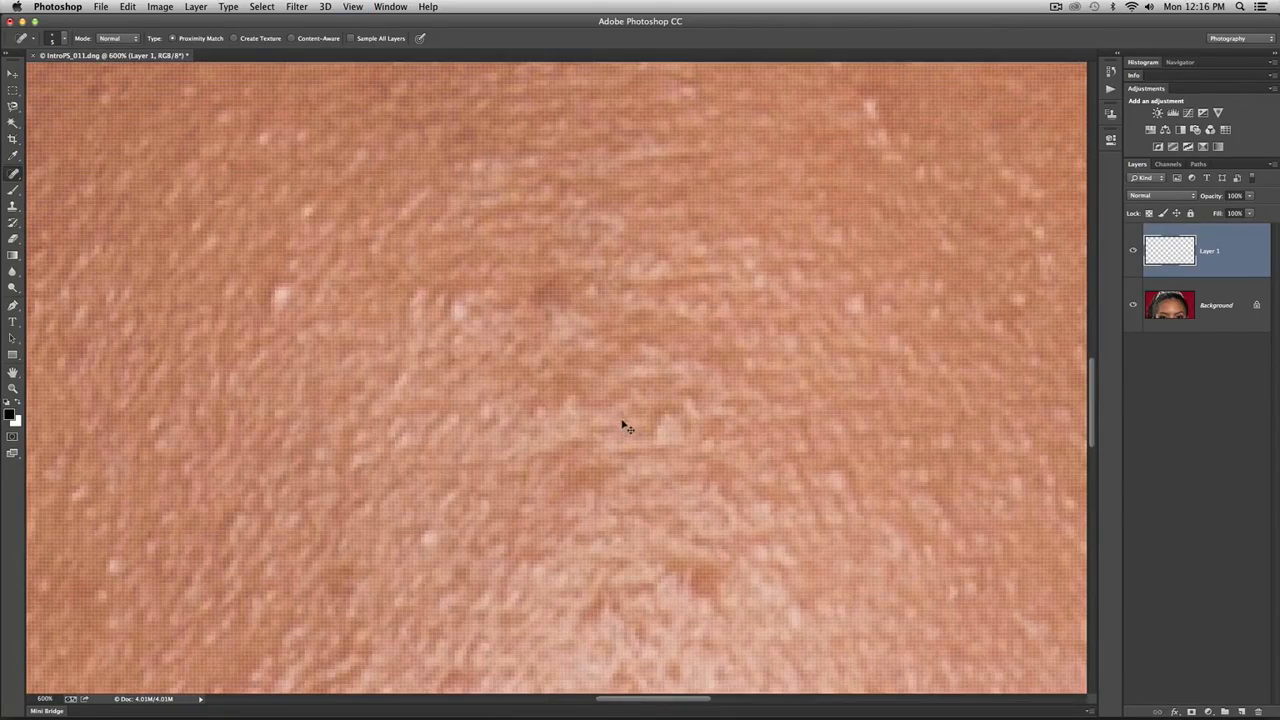
{"action": "key", "text": "super+minus"}
{"action": "key", "text": "super+minus"}
{"action": "key", "text": "super+minus"}
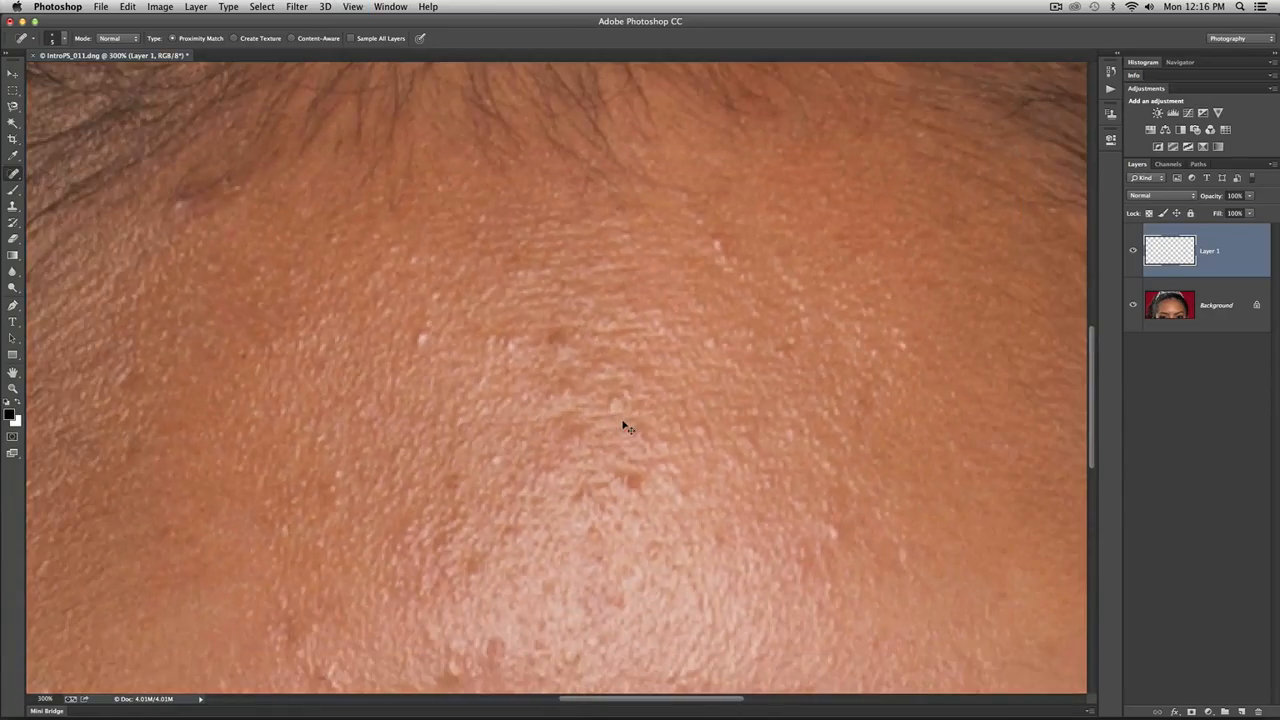
{"action": "key", "text": "super+minus"}
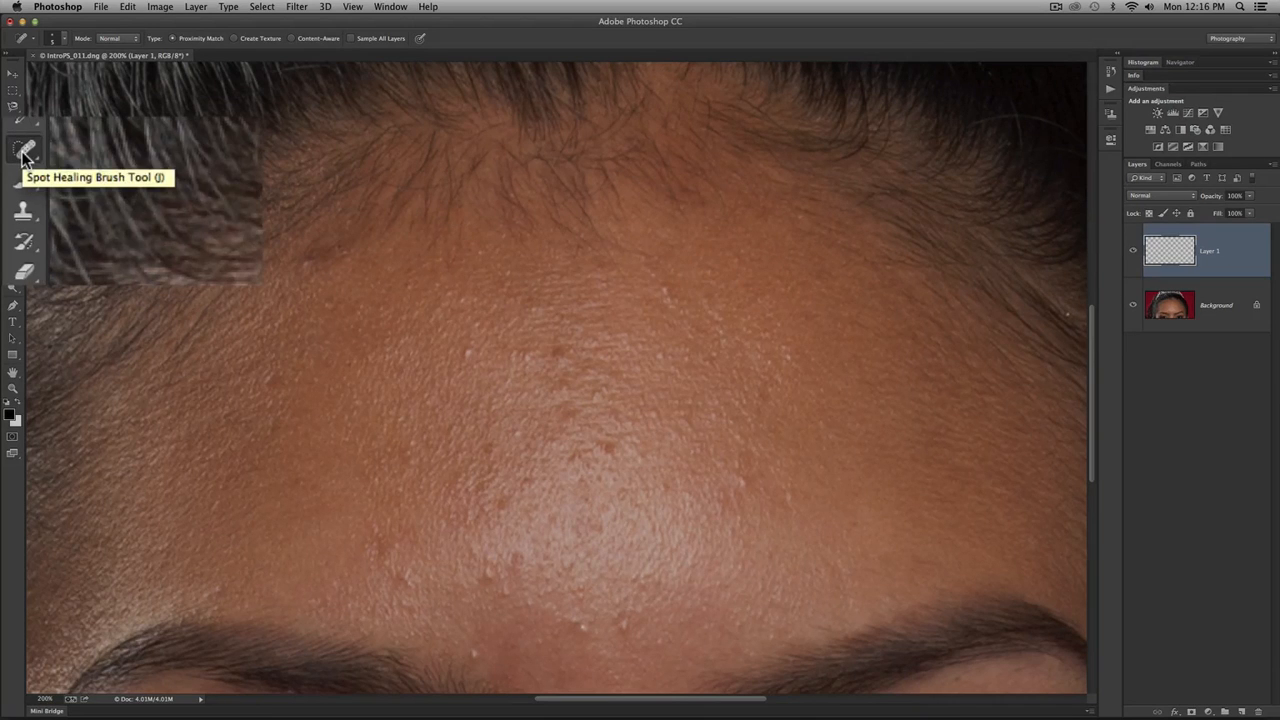
- Choose the Spot Healing Brush Tool from the group of healing tools
{"action": "left_click", "coordinate": [13, 172]}
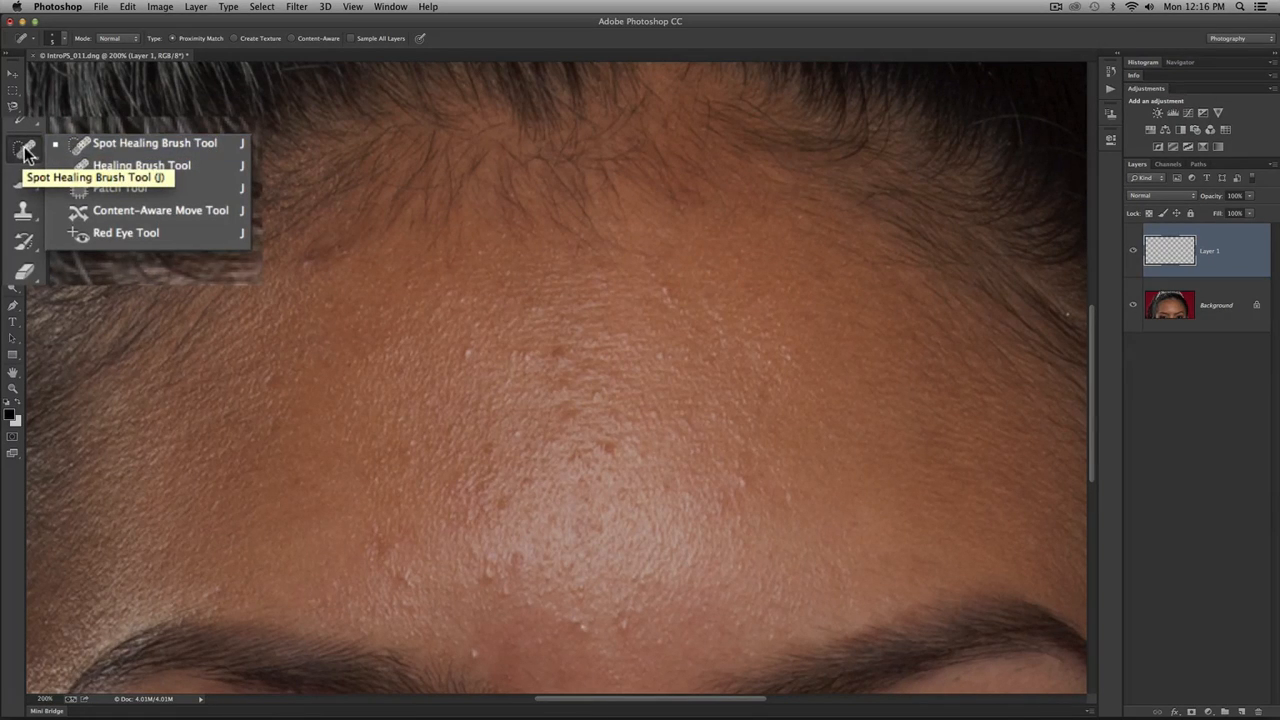
{"action": "left_click", "coordinate": [27, 151]}
{"action": "left_click", "coordinate": [31, 151]}
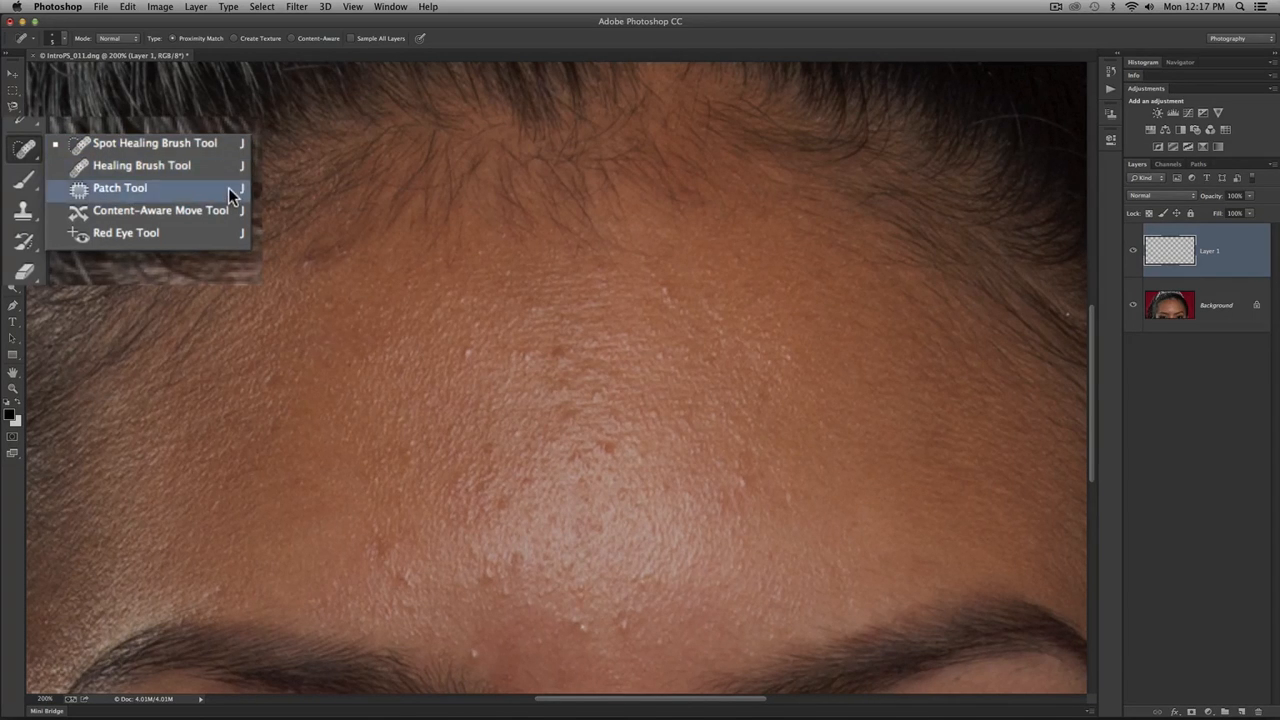
{"action": "left_click", "coordinate": [180, 144]}
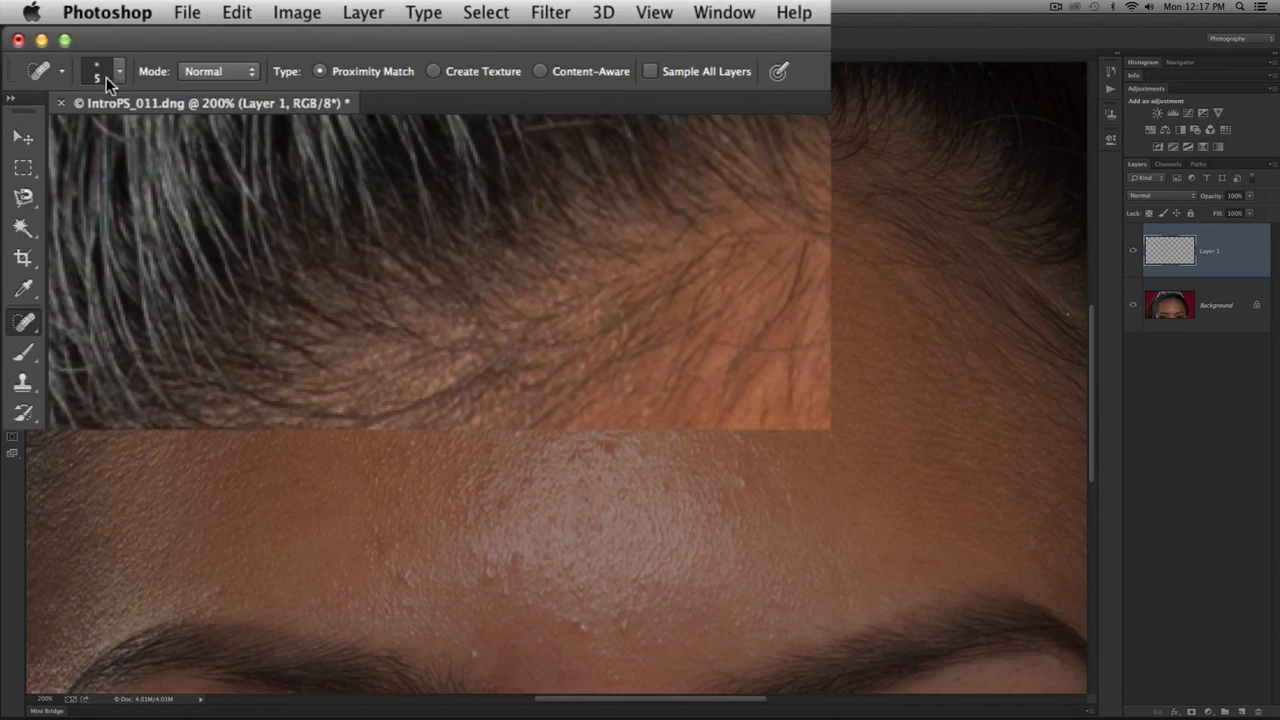
- Review the Spot Healing Brush's tool presets and its size, hardness, spacing and pen pressure settings
{"action": "left_click", "coordinate": [61, 72]}
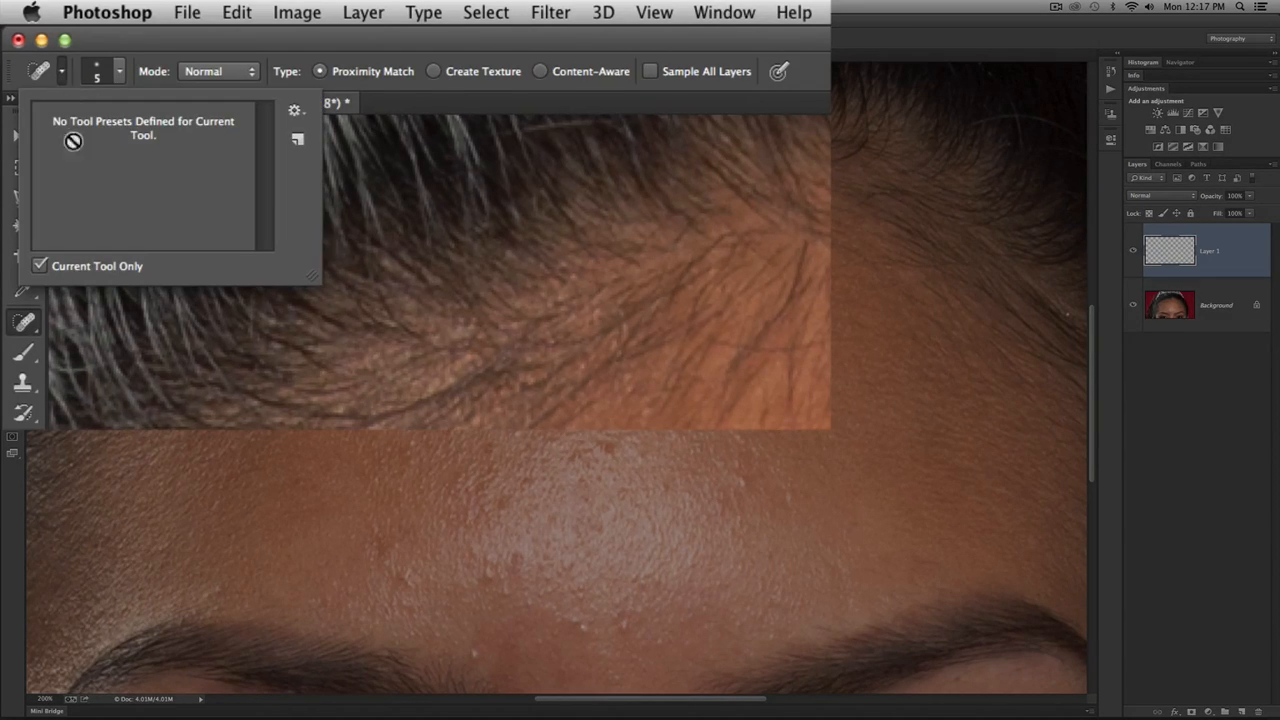
{"action": "left_click", "coordinate": [62, 70]}
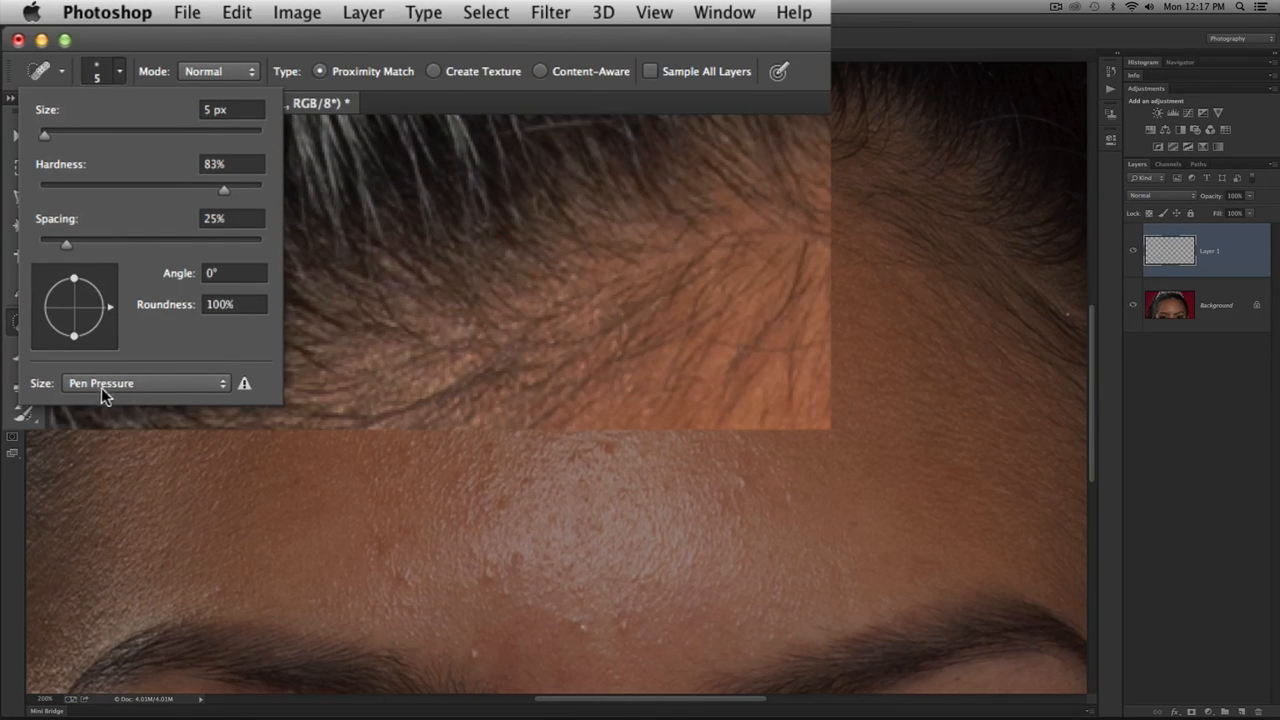
{"action": "left_click", "coordinate": [120, 72]}
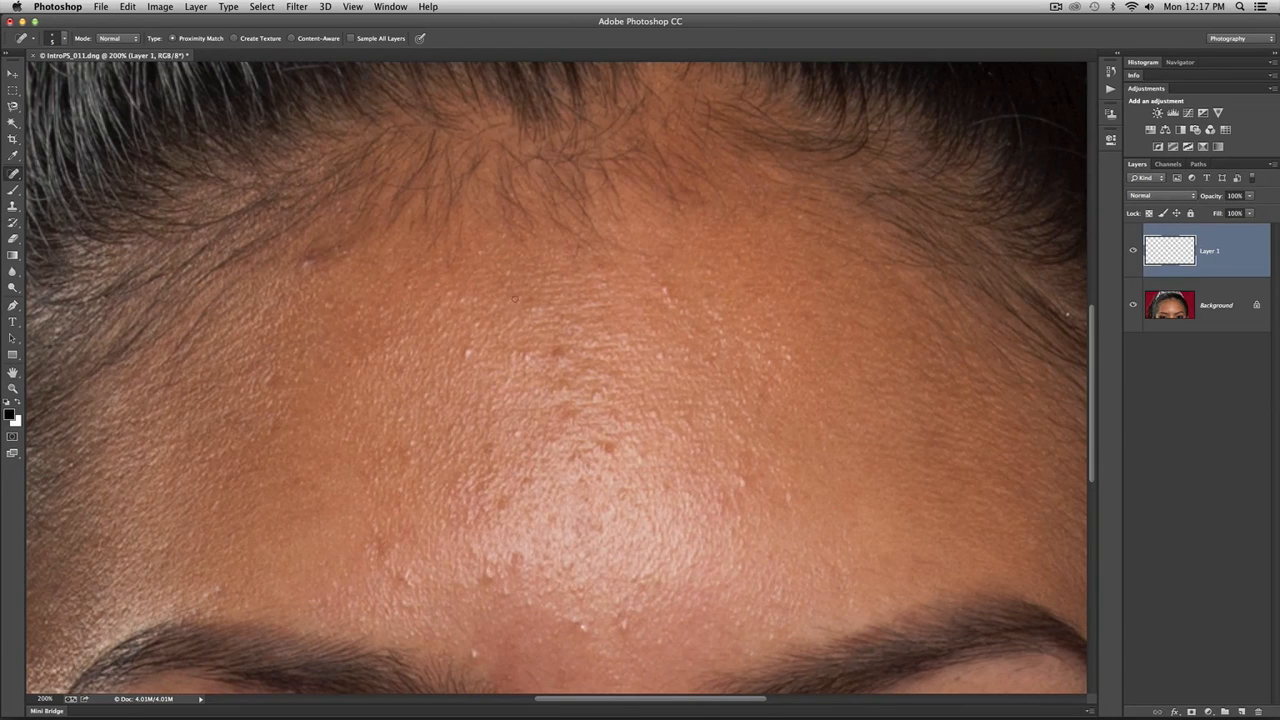
{"action": "right_click", "coordinate": [514, 300]}
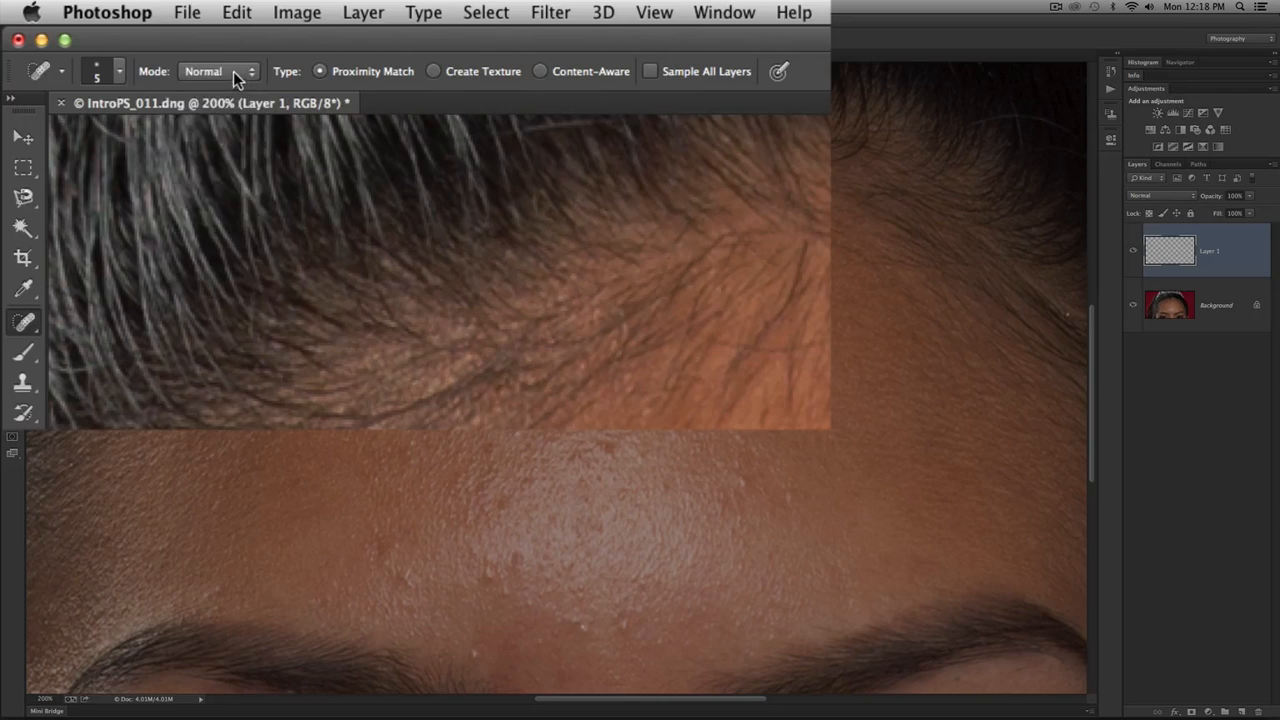
- Keep the Spot Healing Brush mode at Normal and set its type to Content-Aware
{"action": "left_click", "coordinate": [122, 39]}
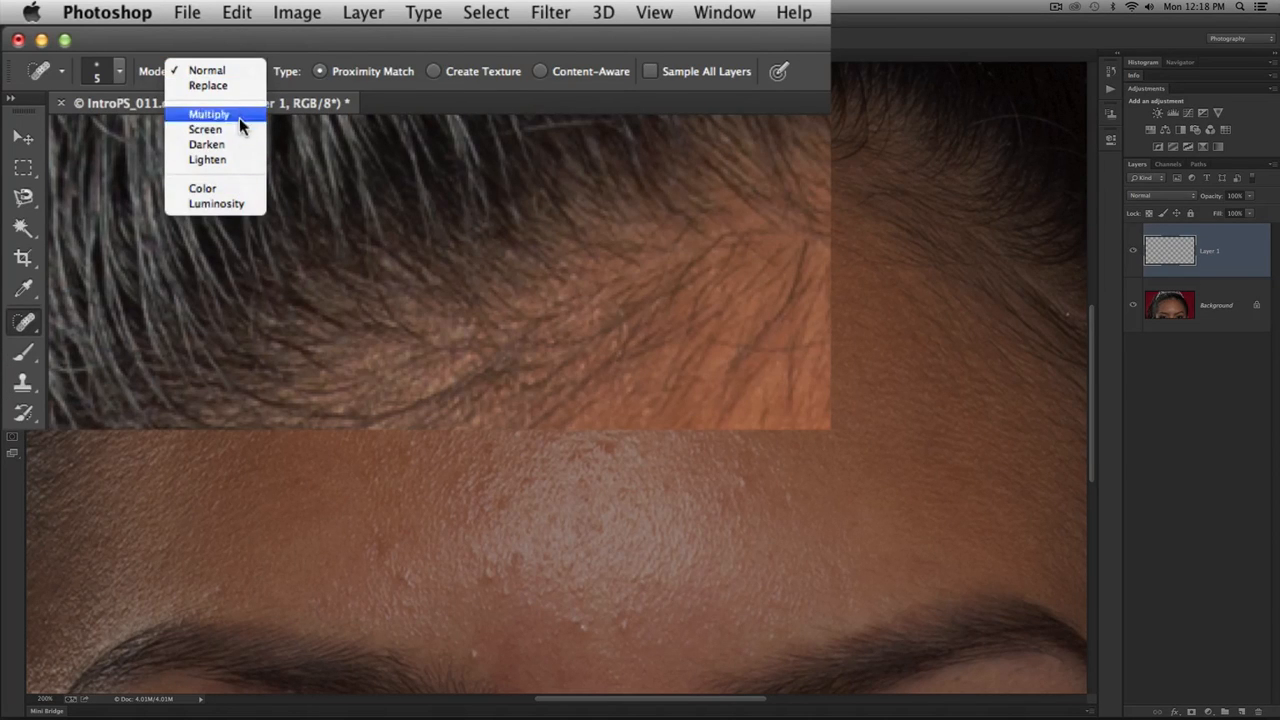
{"action": "left_click", "coordinate": [240, 72]}
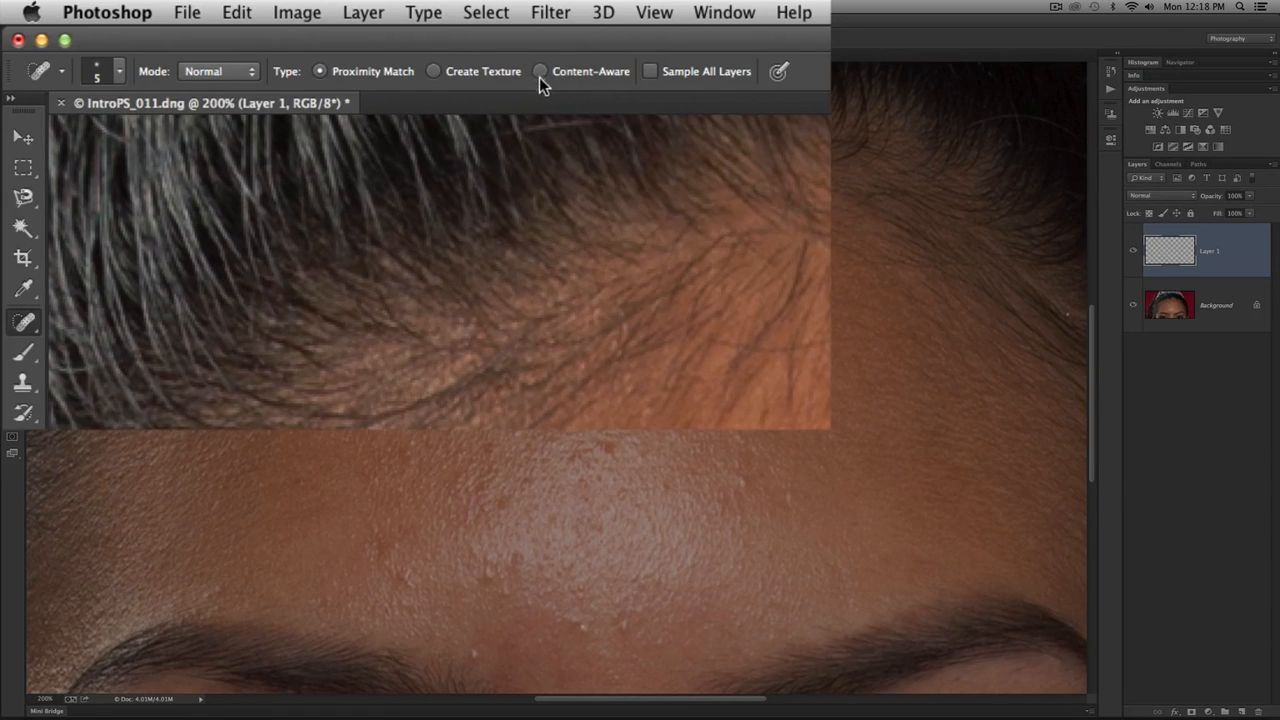
{"action": "left_click", "coordinate": [542, 76]}
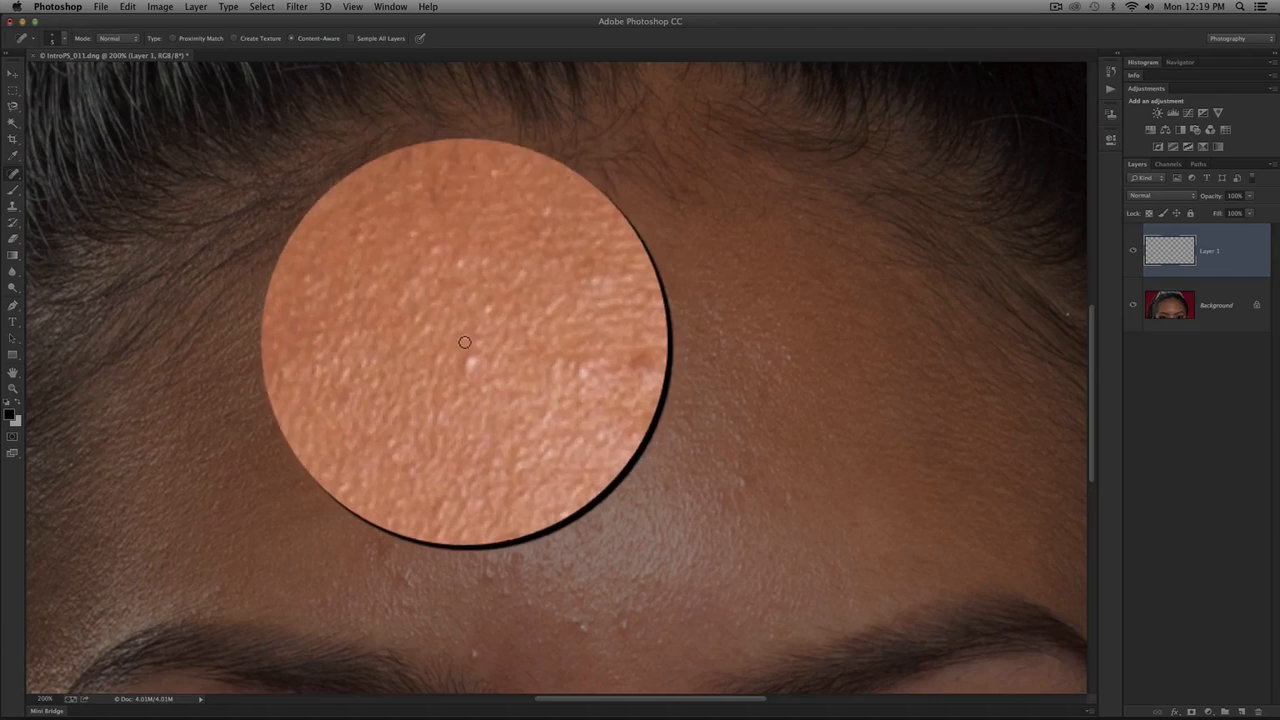
- Try to heal the bright forehead blemish on the empty Layer 1, with the Background layer shown and hidden
{"action": "left_click_drag", "start_coordinate": [469, 351], "coordinate": [466, 357]}
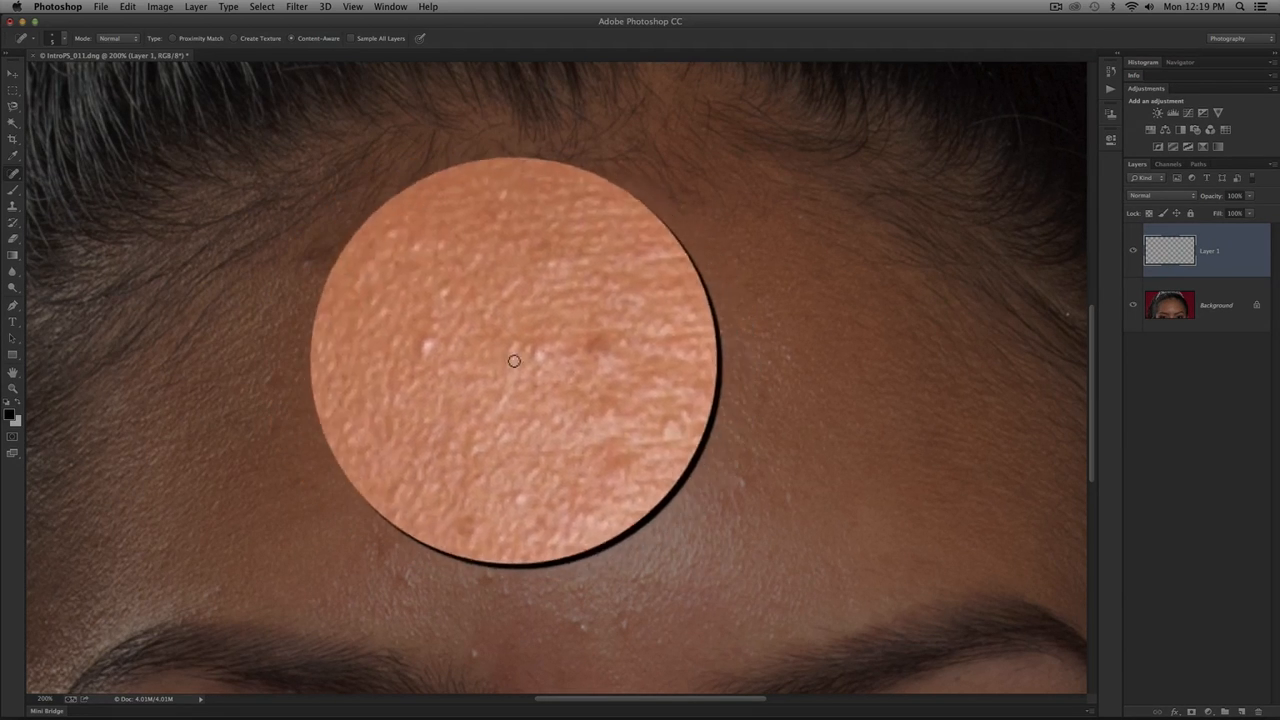
{"action": "left_click_drag", "start_coordinate": [471, 355], "coordinate": [468, 356]}
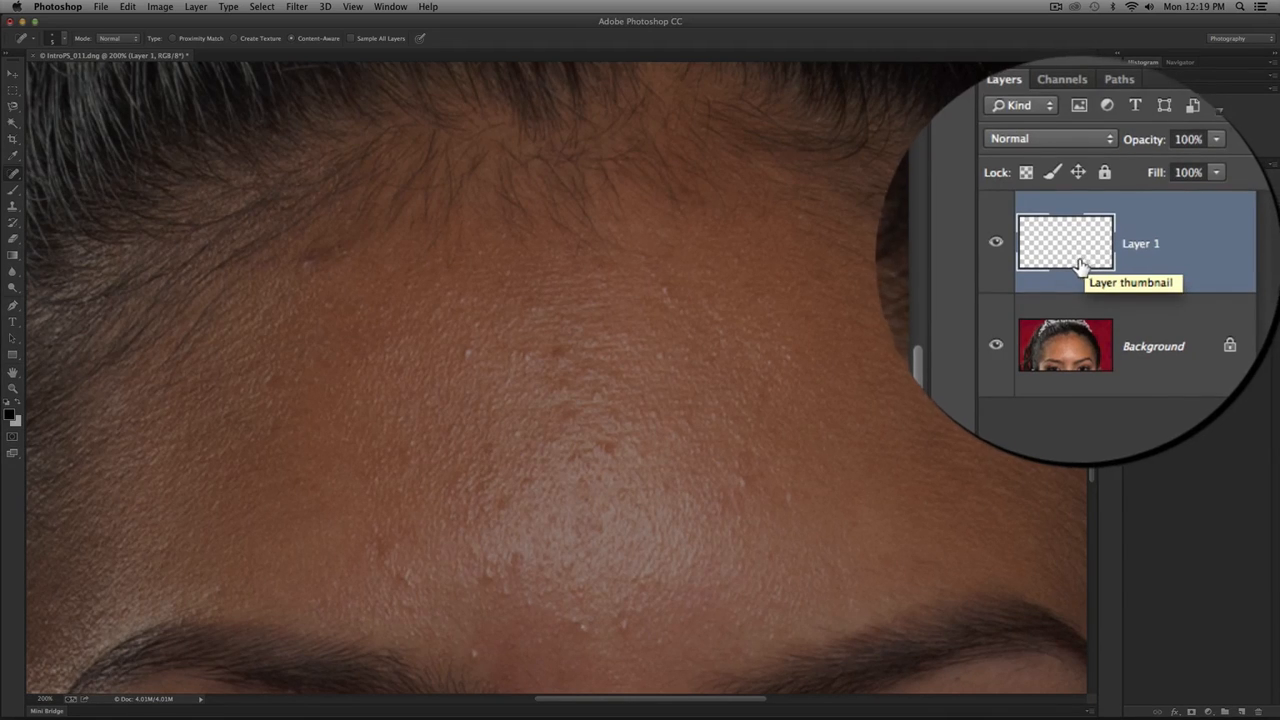
{"action": "left_click", "coordinate": [1133, 305]}
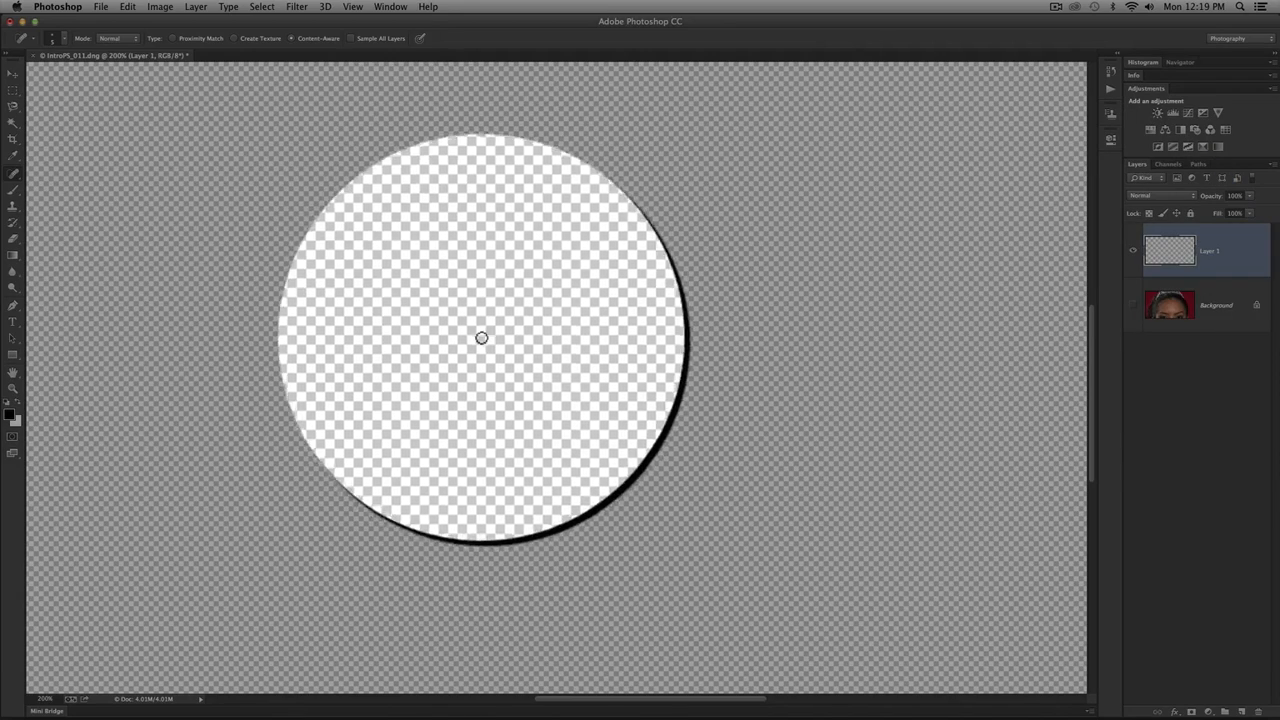
{"action": "left_click_drag", "start_coordinate": [453, 343], "coordinate": [452, 352]}
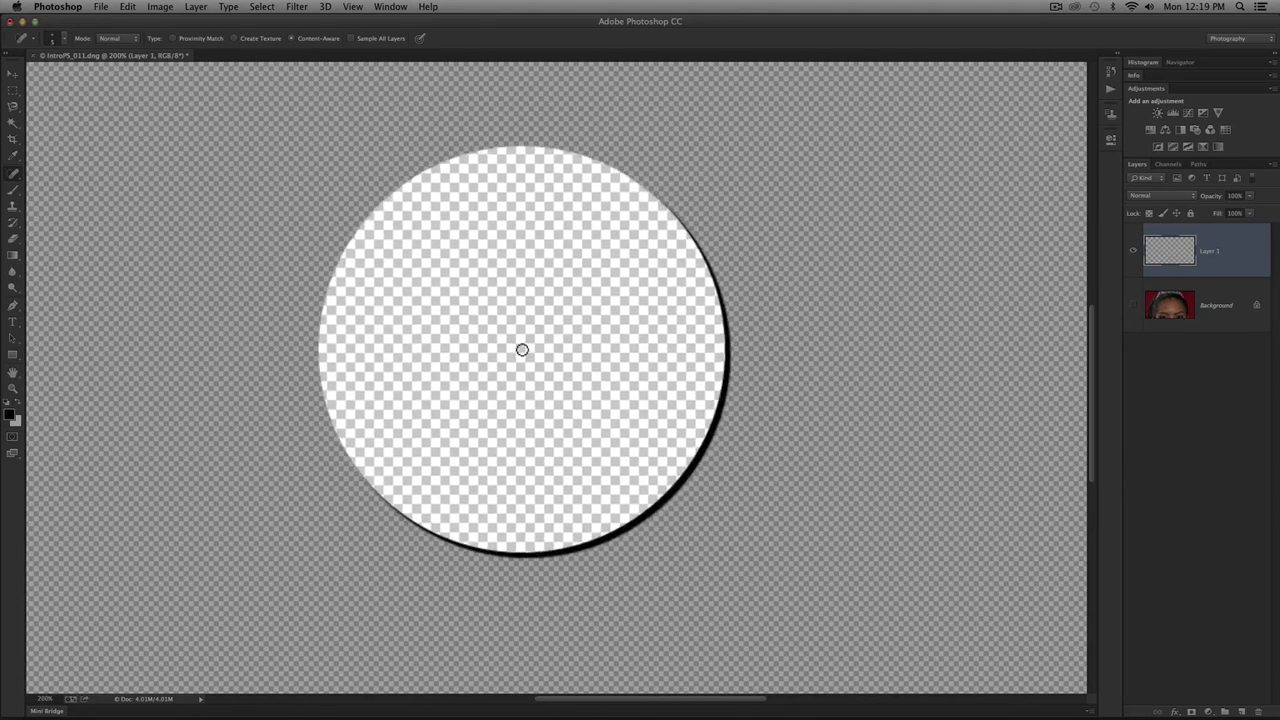
{"action": "left_click", "coordinate": [1069, 309]}
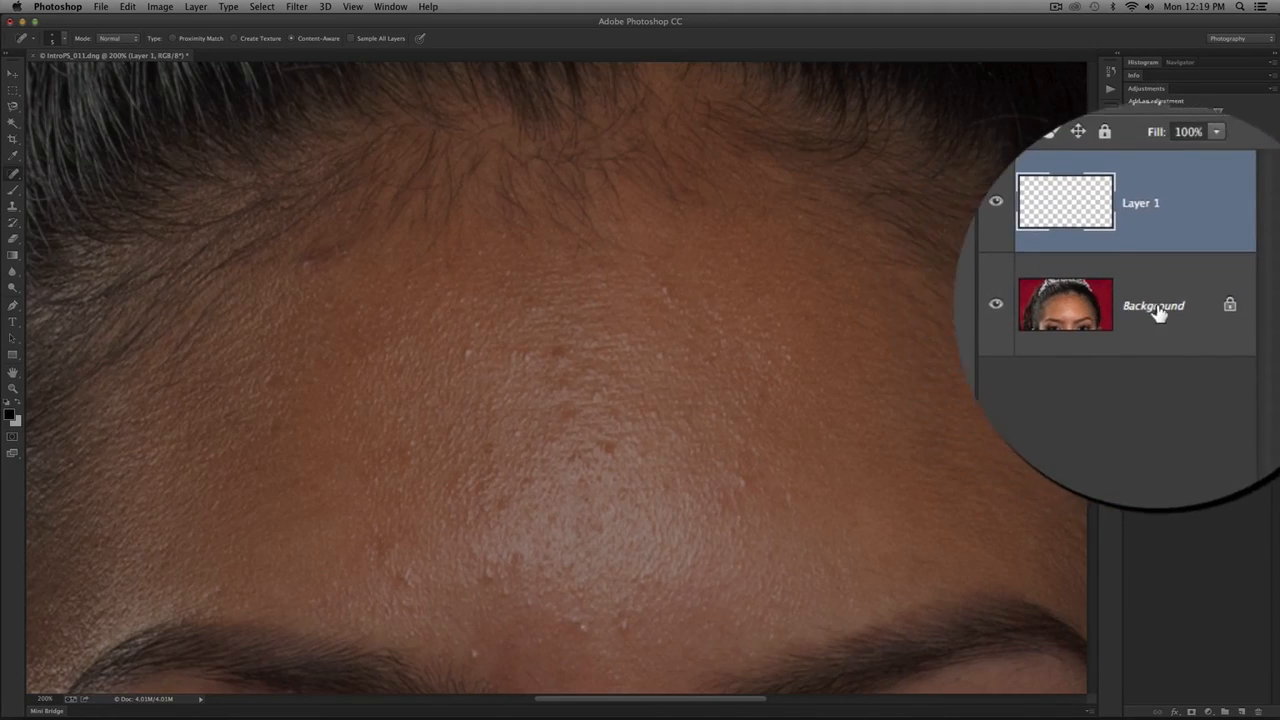
- Try healing forehead blemishes directly on the Background layer and undo the last healing
{"action": "left_click", "coordinate": [1216, 305]}
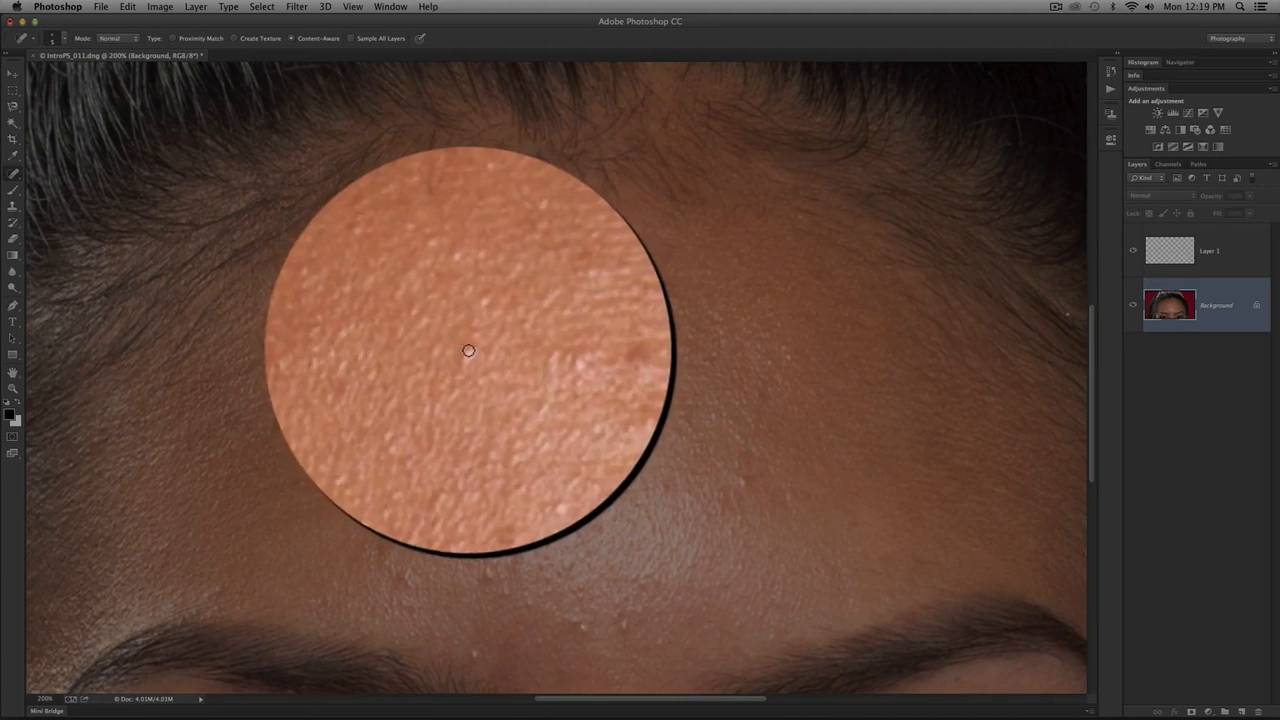
{"action": "left_click_drag", "start_coordinate": [464, 348], "coordinate": [464, 358]}
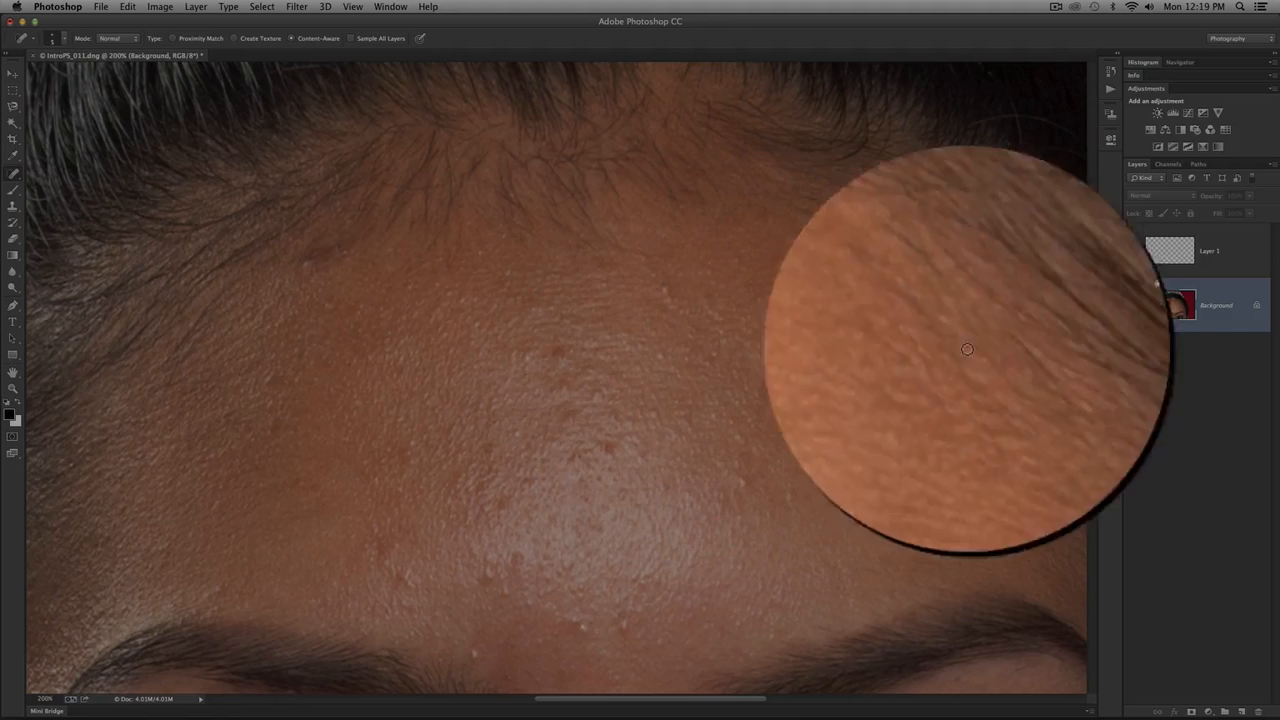
{"action": "left_click_drag", "start_coordinate": [1122, 313], "coordinate": [1090, 317]}
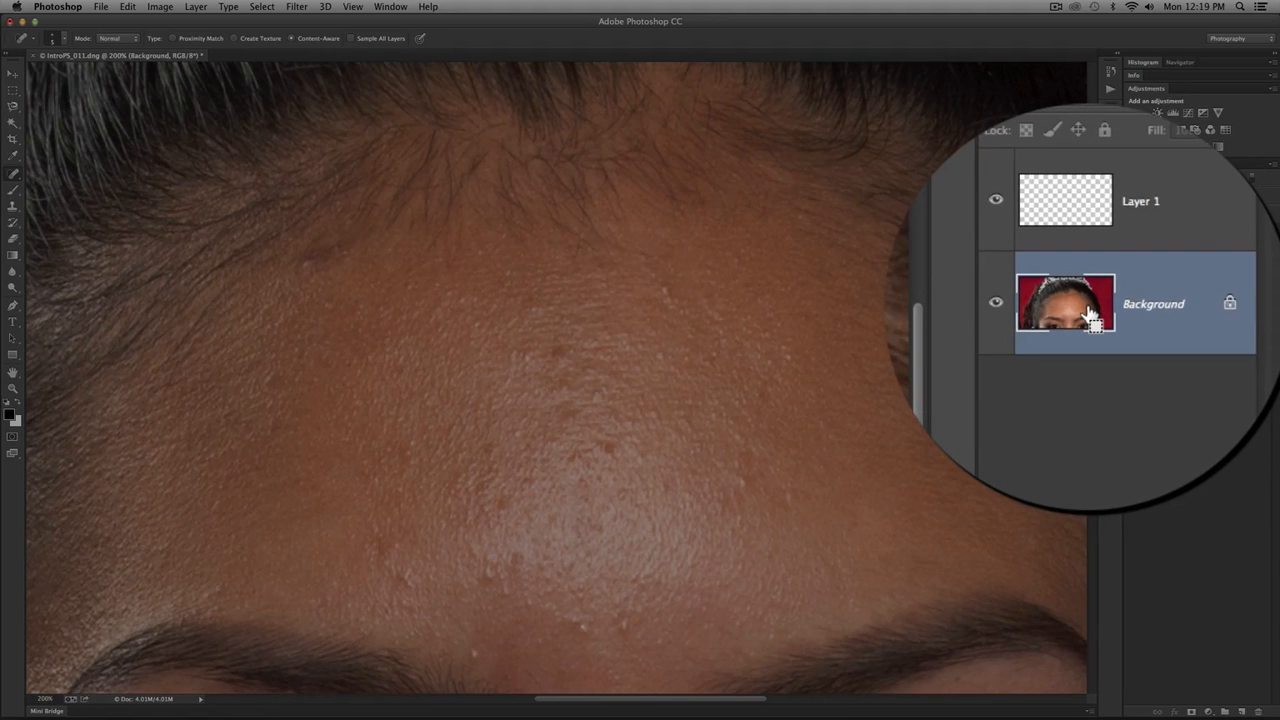
{"action": "key", "text": "super+z"}
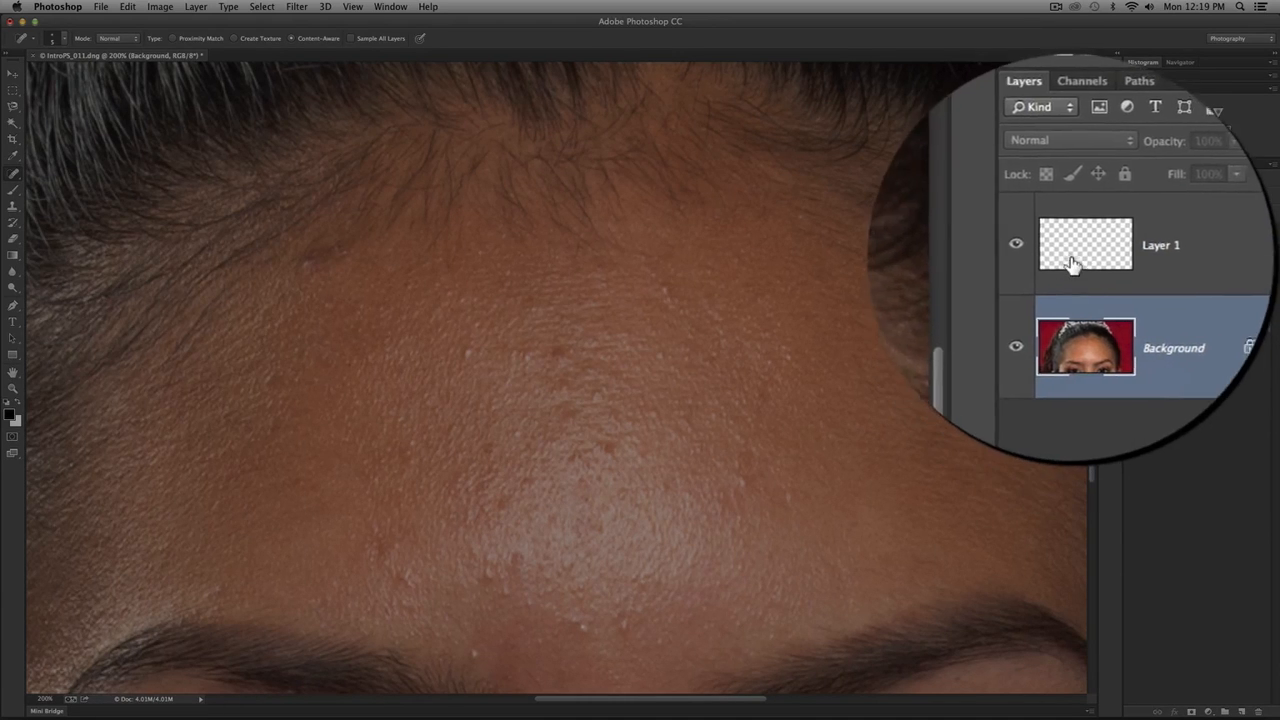
- Enable Sample All Layers for the Spot Healing Brush and heal the bright forehead blemish on Layer 1
{"action": "left_click", "coordinate": [1187, 262]}
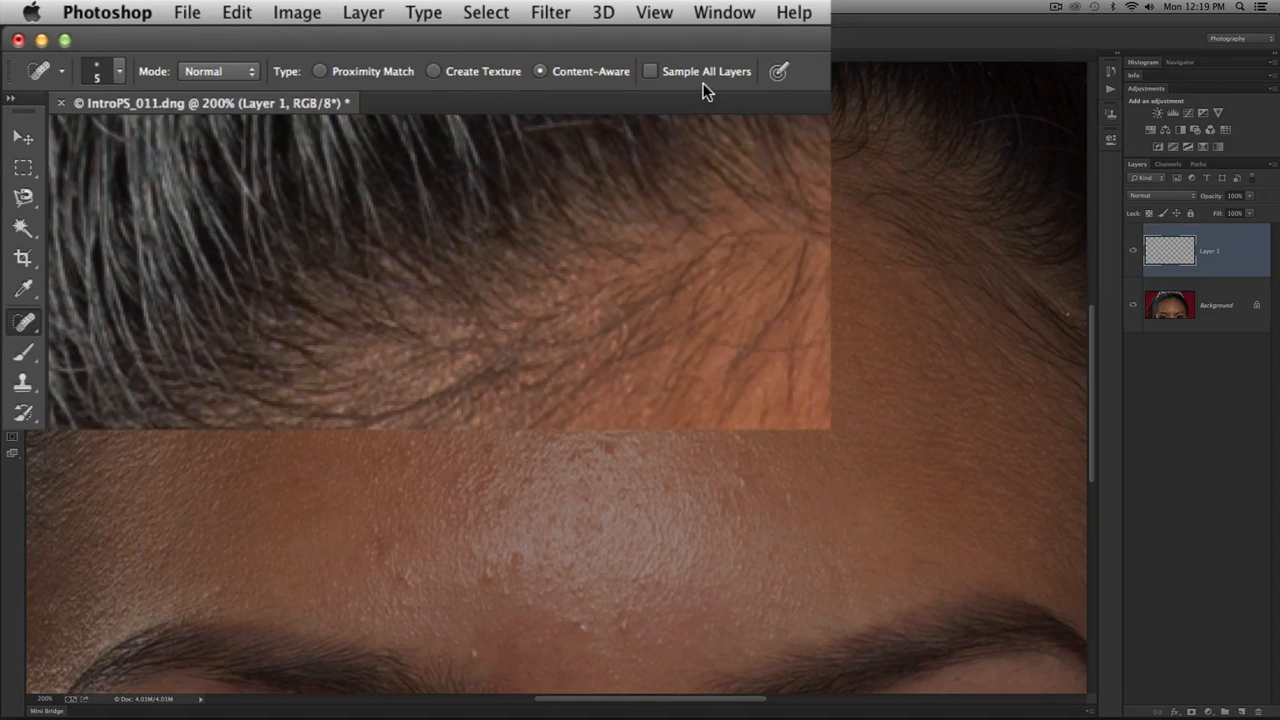
{"action": "left_click", "coordinate": [650, 74]}
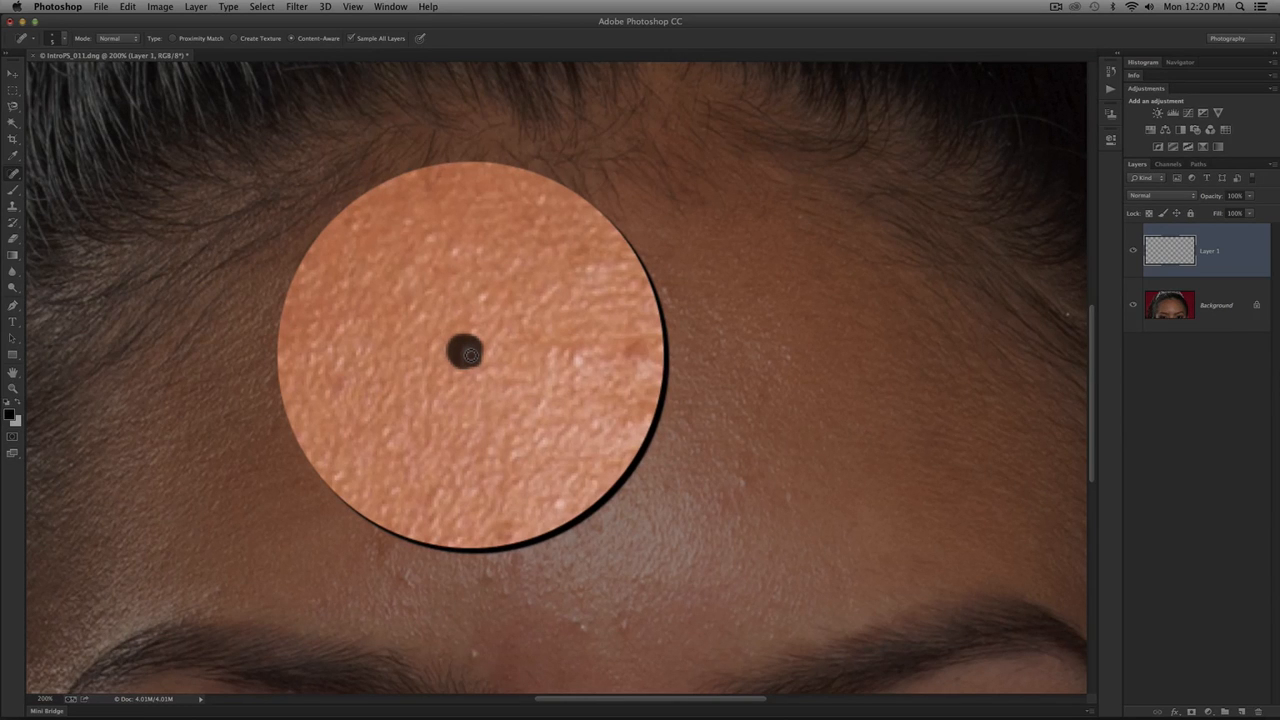
{"action": "left_click", "coordinate": [469, 353]}
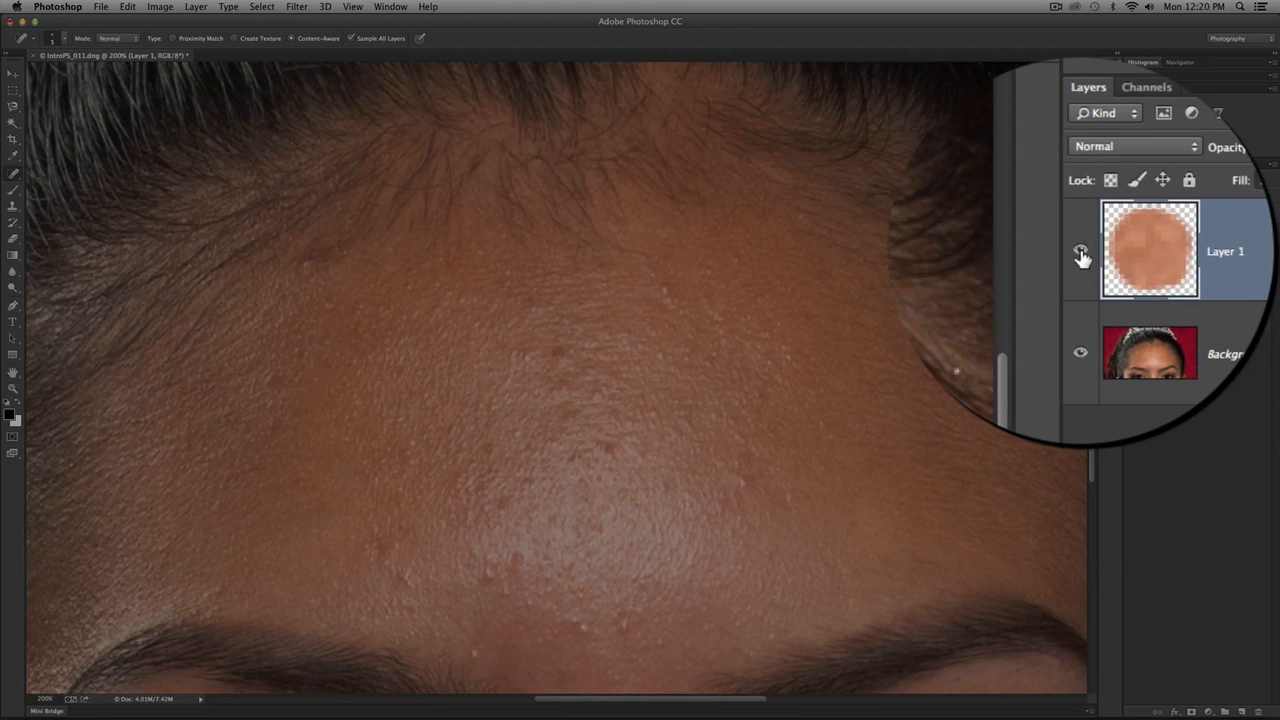
- Compare the forehead before and after healing by repeatedly hiding and showing Layer 1
{"action": "left_click", "coordinate": [1080, 252]}
{"action": "left_click", "coordinate": [1080, 252]}
{"action": "left_click", "coordinate": [1080, 252]}
{"action": "left_click", "coordinate": [1080, 252]}
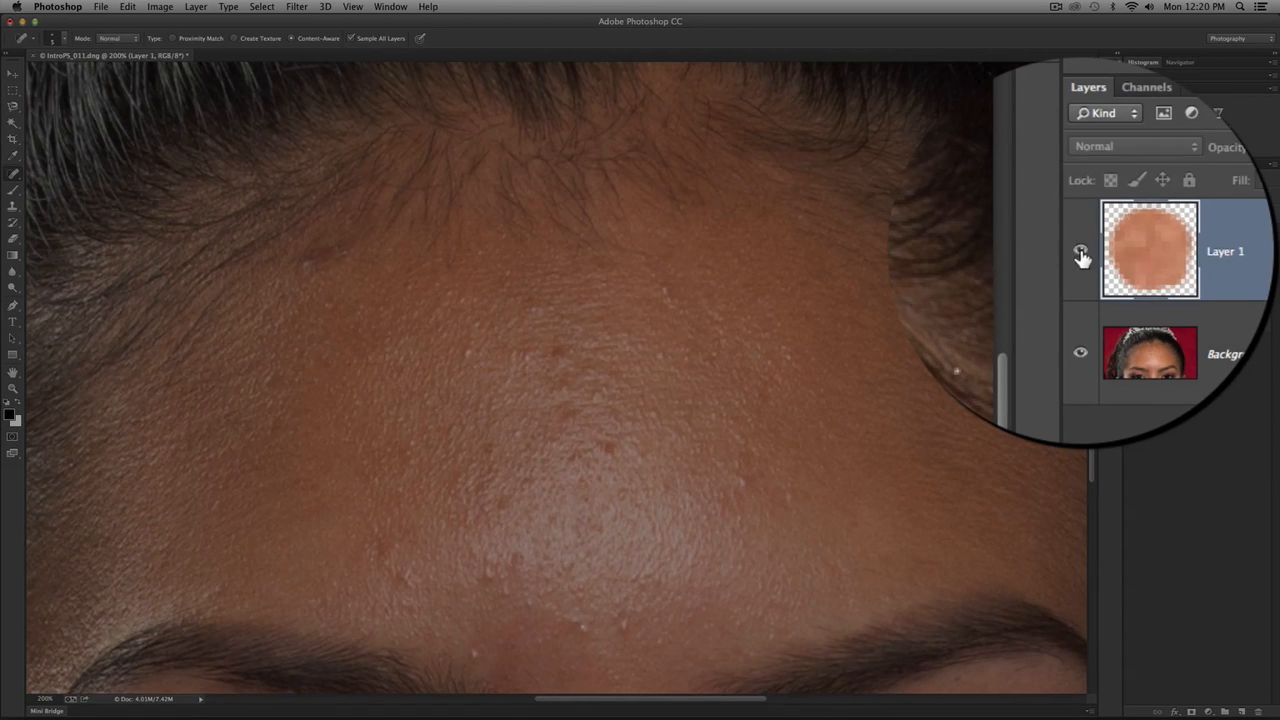
{"action": "left_click", "coordinate": [1080, 252]}
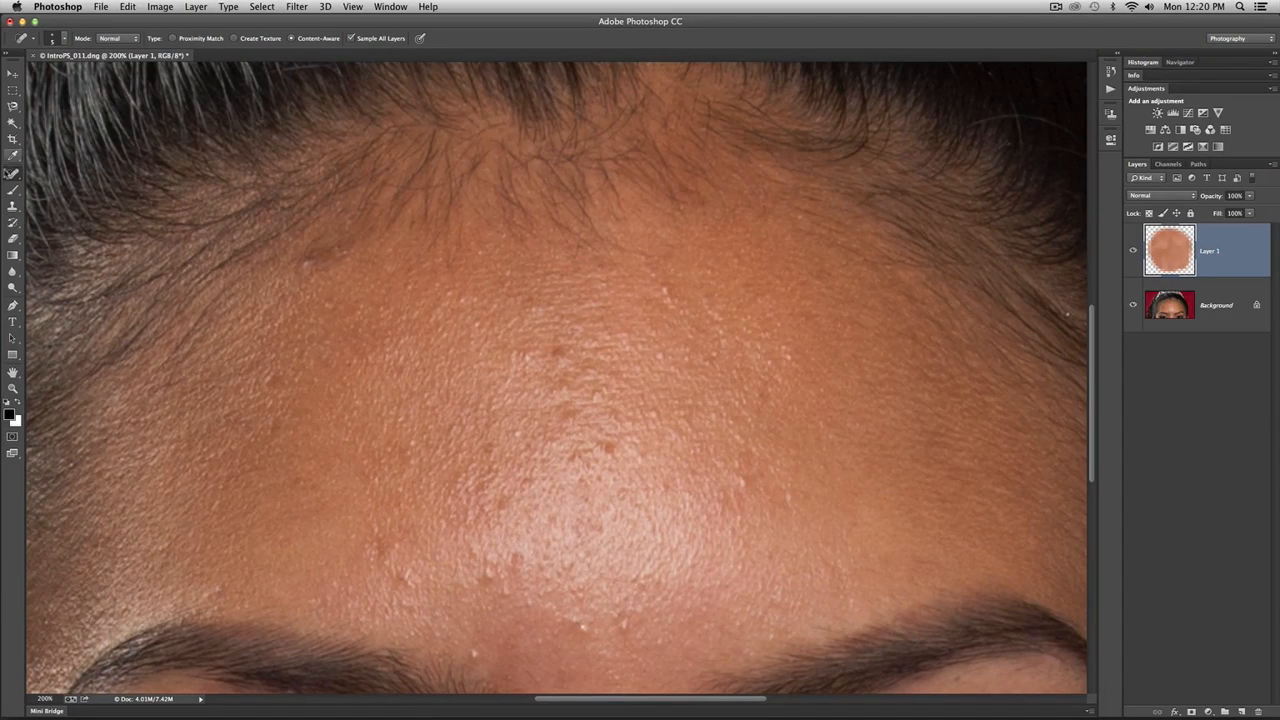
- Switch to the Healing Brush Tool, review its brush settings and open the Clone Source options
{"action": "left_click", "coordinate": [13, 174]}
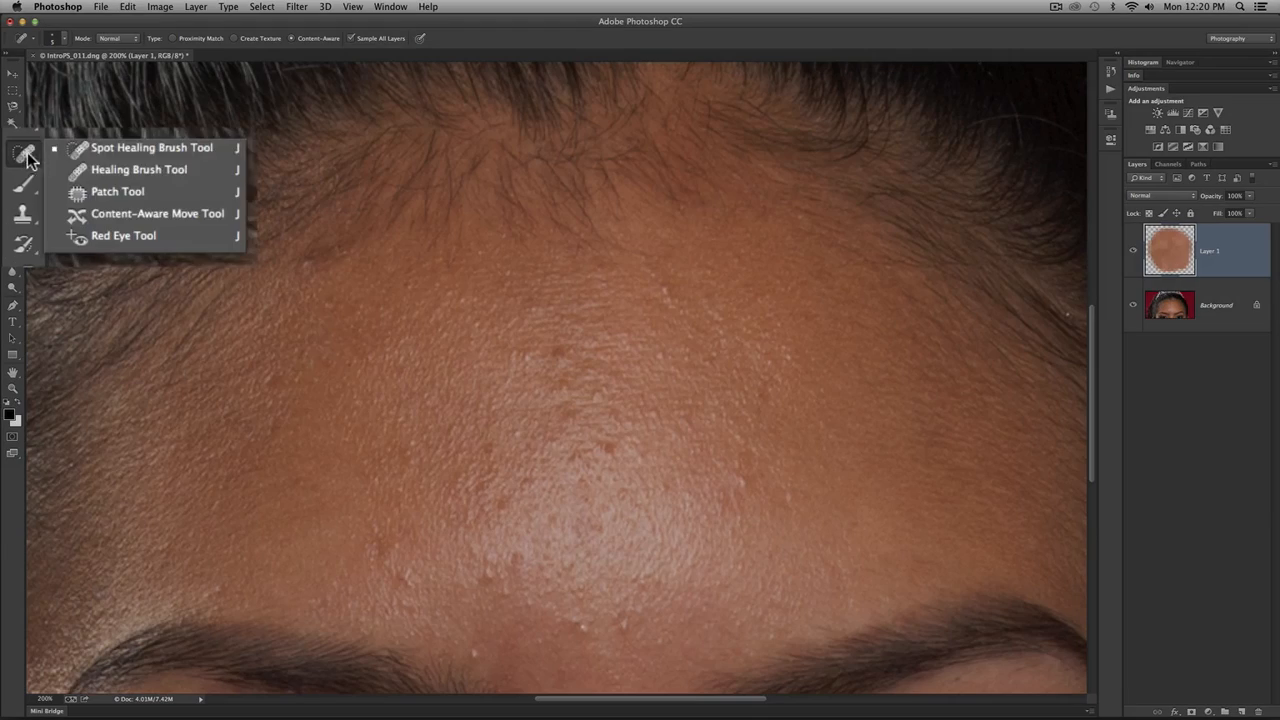
{"action": "left_click", "coordinate": [126, 169]}
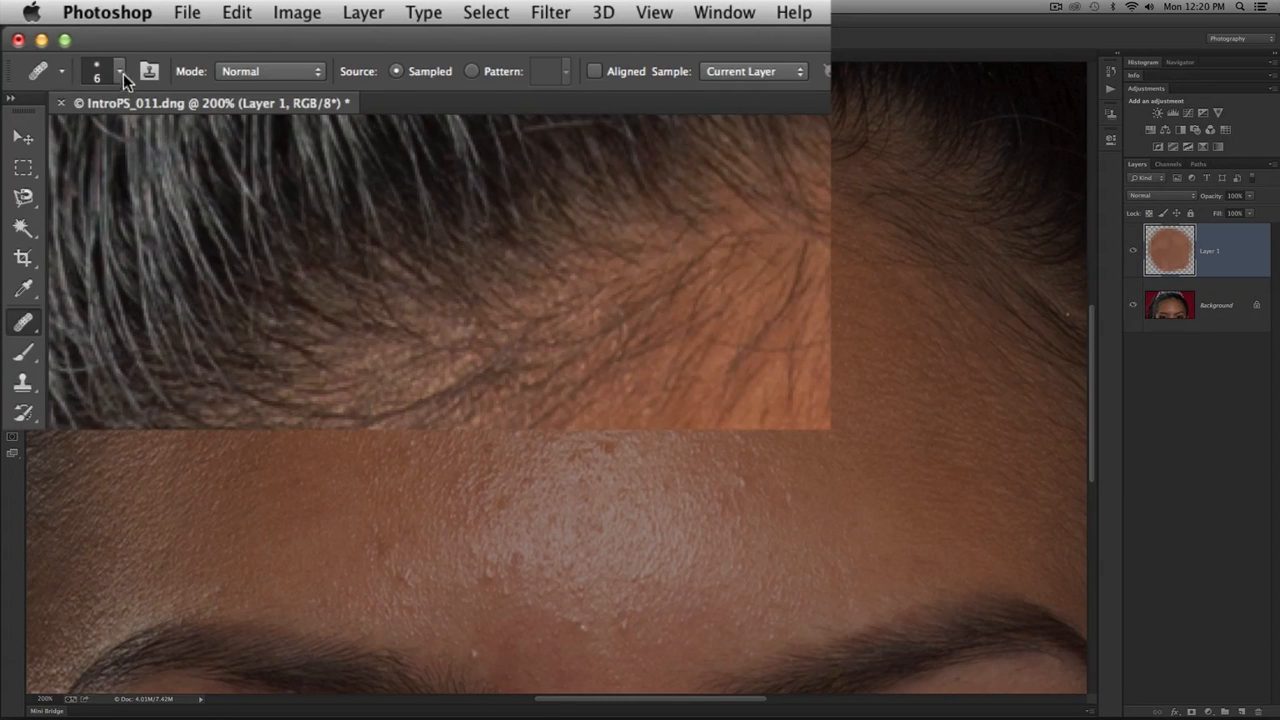
{"action": "left_click", "coordinate": [120, 73]}
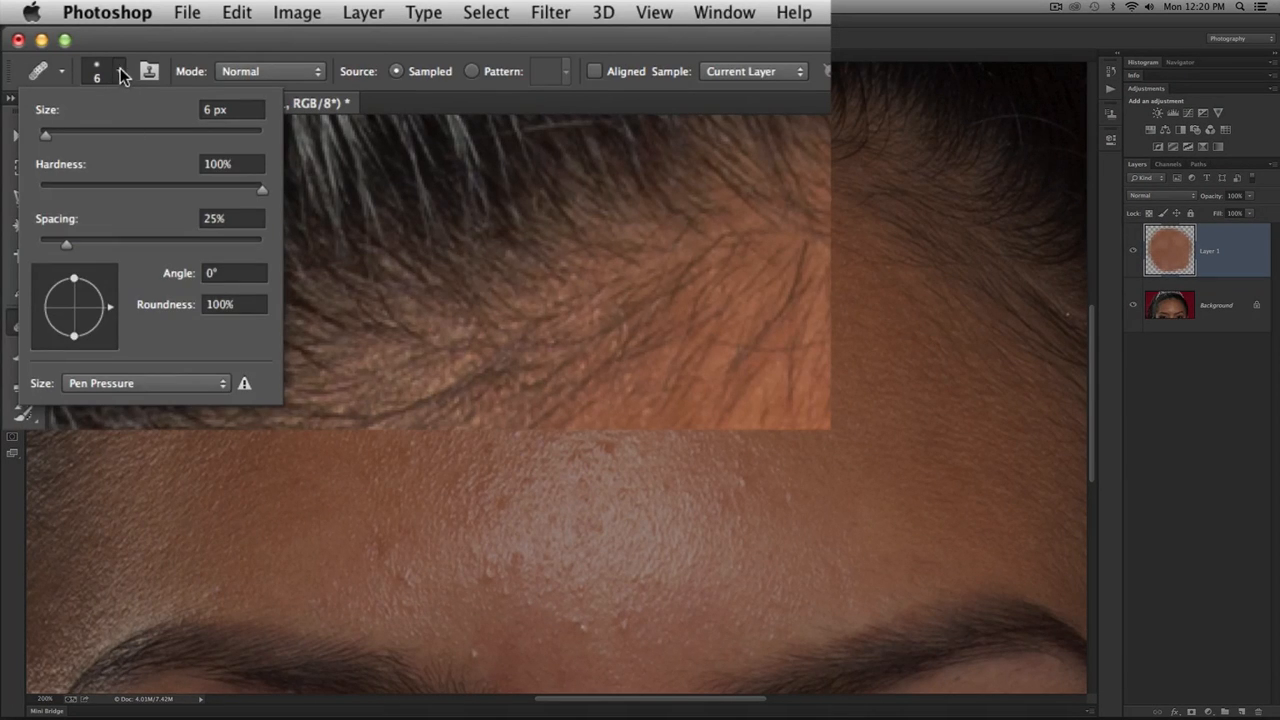
{"action": "left_click", "coordinate": [120, 73]}
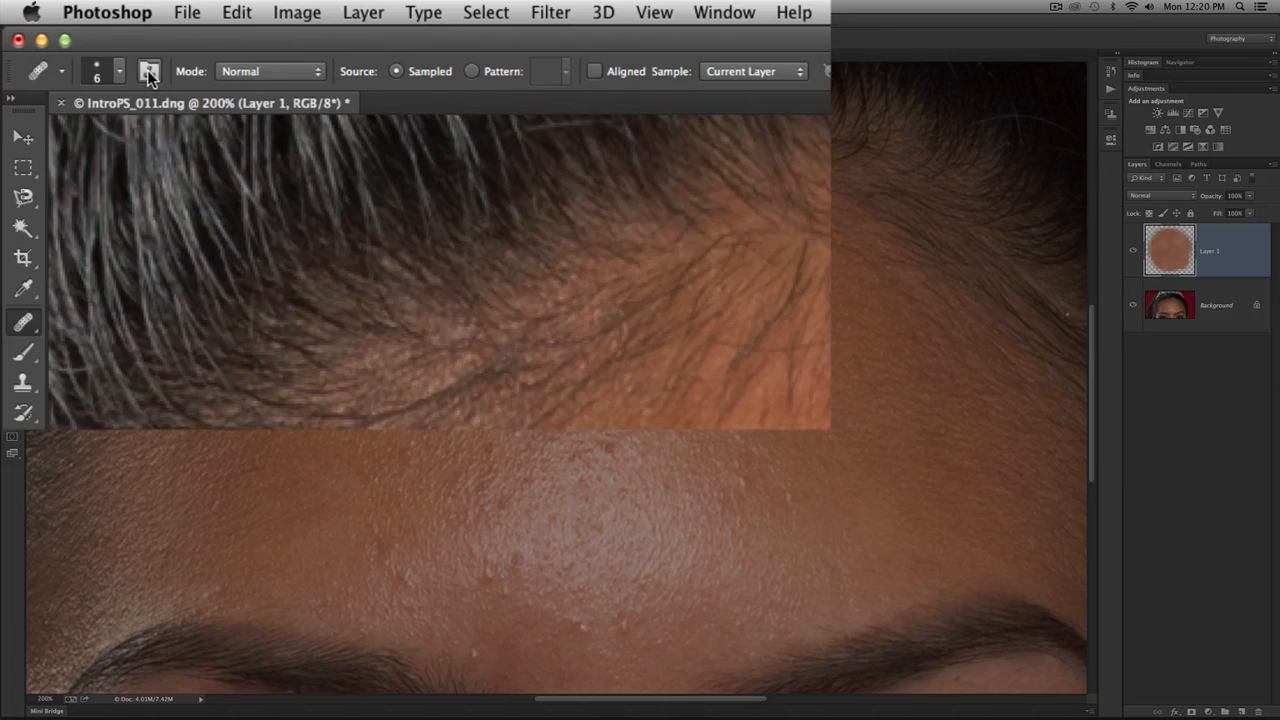
{"action": "left_click", "coordinate": [148, 71]}
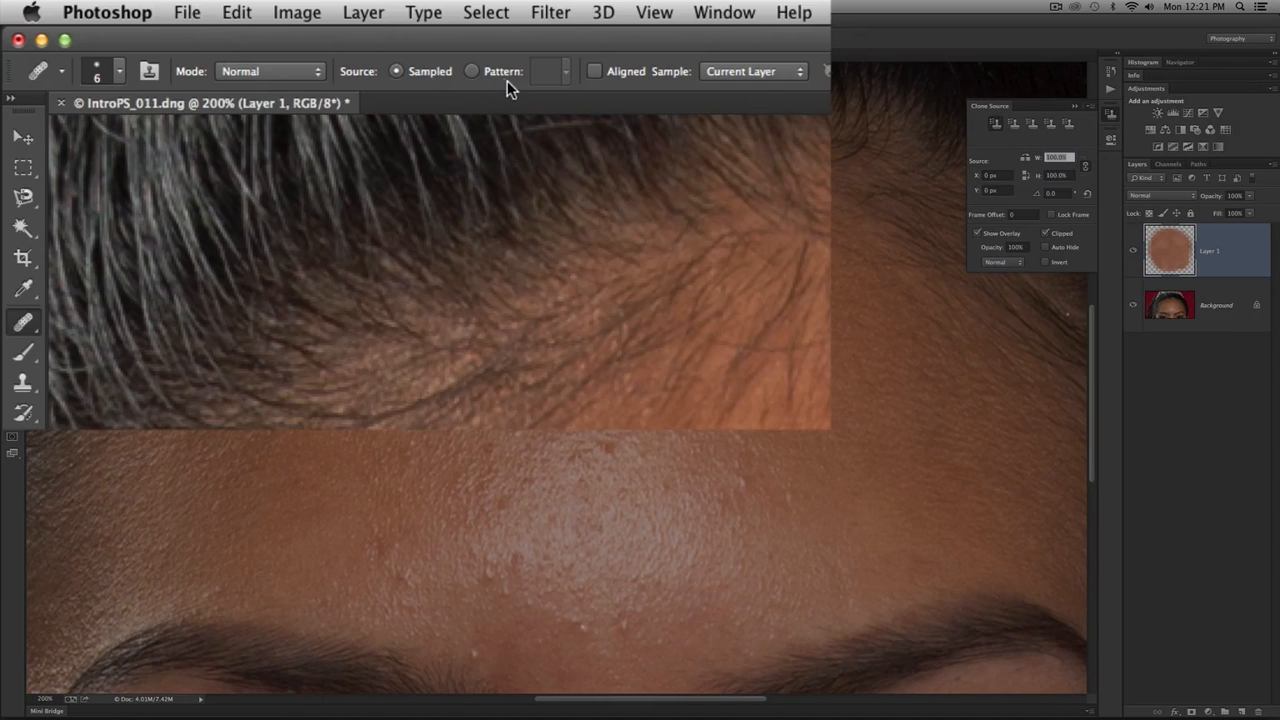
- Try the Pattern source for the Healing Brush, then set the source to Sampled with Aligned enabled
{"action": "left_click", "coordinate": [474, 72]}
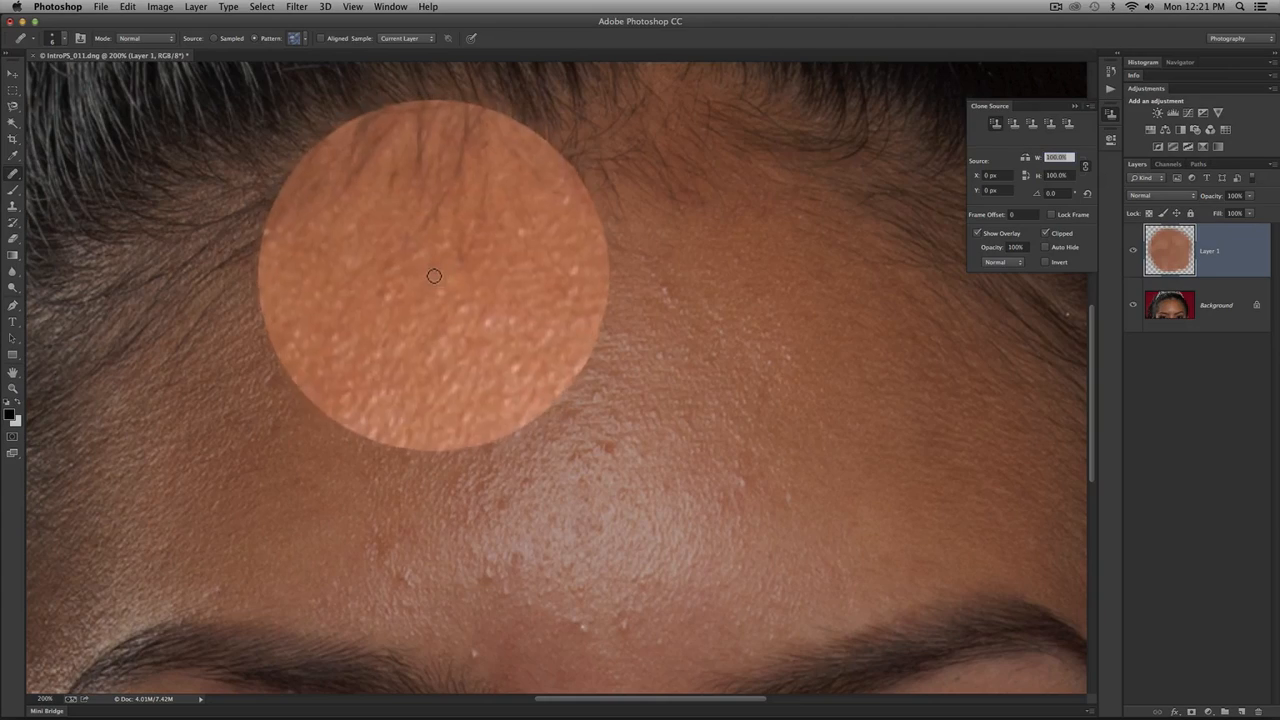
{"action": "mouse_move", "coordinate": [424, 267]}
{"action": "left_mouse_down"}
{"action": "mouse_move", "coordinate": [455, 275]}
{"action": "mouse_move", "coordinate": [429, 290]}
{"action": "mouse_move", "coordinate": [443, 265]}
{"action": "mouse_move", "coordinate": [546, 298]}
{"action": "left_mouse_up"}
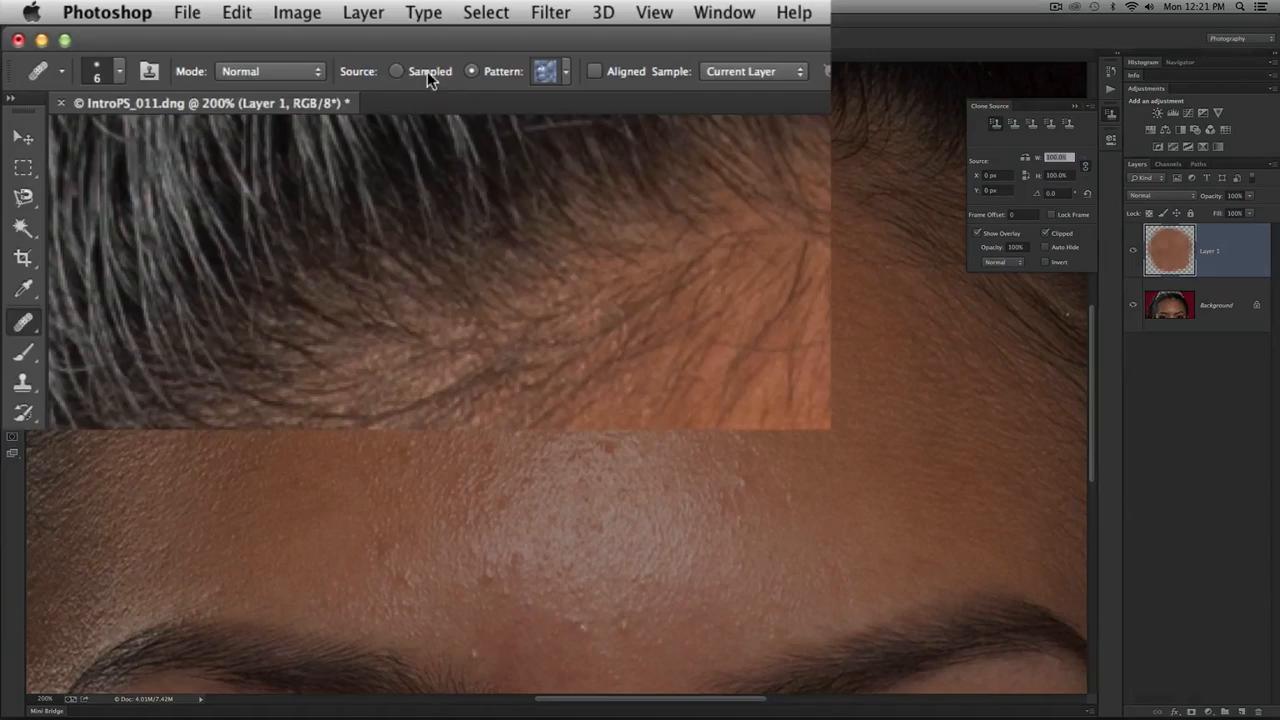
{"action": "left_click", "coordinate": [397, 72]}
{"action": "left_click", "coordinate": [596, 73]}
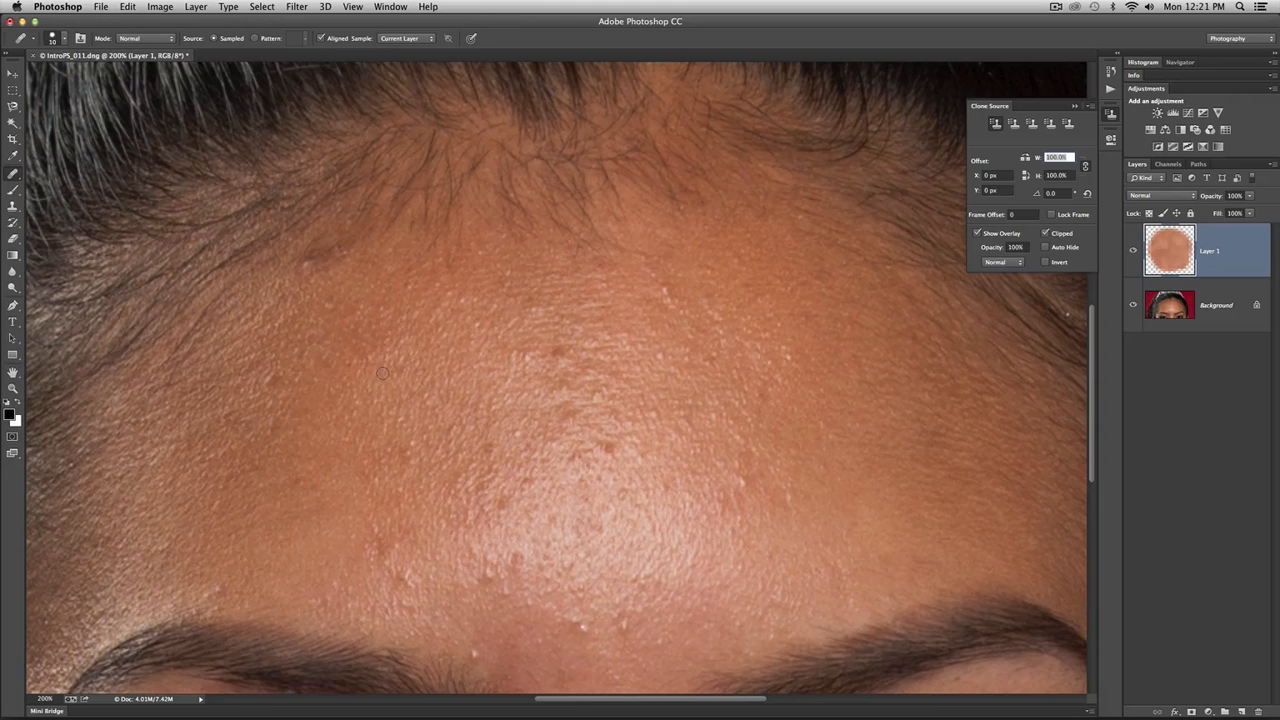
- Enlarge the Healing Brush to 40 px, sample forehead skin and try to heal the central forehead blemishes on Layer 1
{"action": "key", "text": "bracketright"}
{"action": "key", "text": "bracketright"}
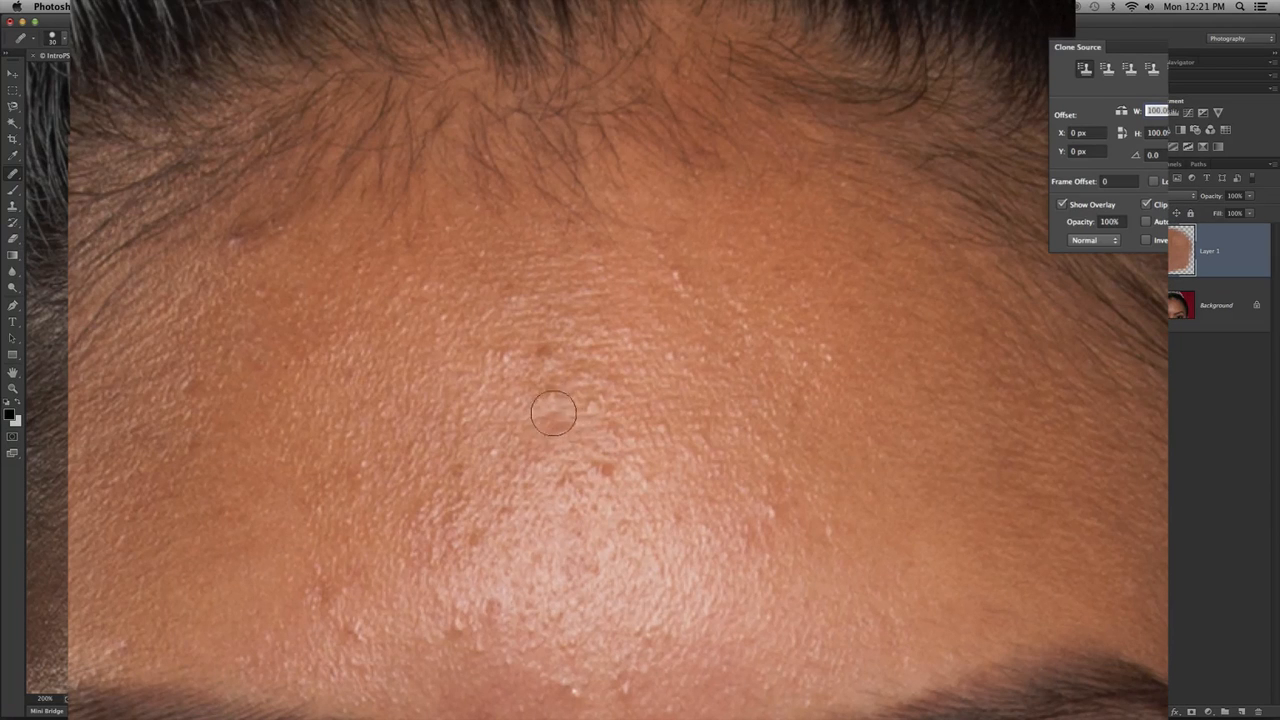
{"action": "key", "text": "bracketright"}
{"action": "left_click", "coordinate": [285, 399], "text": "alt"}
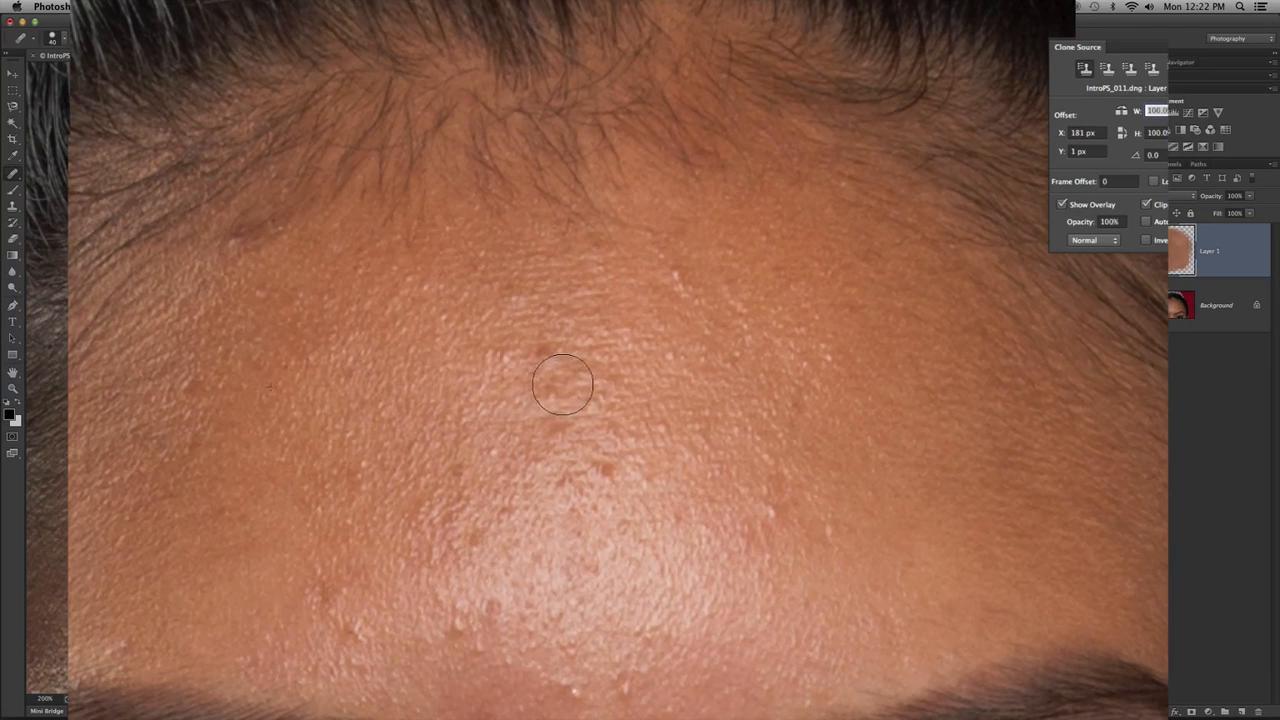
{"action": "mouse_move", "coordinate": [573, 393]}
{"action": "left_mouse_down"}
{"action": "mouse_move", "coordinate": [535, 391]}
{"action": "mouse_move", "coordinate": [553, 376]}
{"action": "mouse_move", "coordinate": [577, 385]}
{"action": "mouse_move", "coordinate": [547, 400]}
{"action": "mouse_move", "coordinate": [539, 373]}
{"action": "mouse_move", "coordinate": [560, 380]}
{"action": "mouse_move", "coordinate": [539, 388]}
{"action": "mouse_move", "coordinate": [536, 372]}
{"action": "mouse_move", "coordinate": [555, 377]}
{"action": "mouse_move", "coordinate": [544, 386]}
{"action": "mouse_move", "coordinate": [527, 371]}
{"action": "mouse_move", "coordinate": [536, 357]}
{"action": "mouse_move", "coordinate": [563, 370]}
{"action": "mouse_move", "coordinate": [553, 400]}
{"action": "mouse_move", "coordinate": [517, 397]}
{"action": "mouse_move", "coordinate": [524, 365]}
{"action": "mouse_move", "coordinate": [560, 375]}
{"action": "left_mouse_up"}
{"action": "mouse_move", "coordinate": [1077, 477]}
{"action": "left_mouse_down"}
{"action": "mouse_move", "coordinate": [1088, 497]}
{"action": "mouse_move", "coordinate": [1066, 506]}
{"action": "mouse_move", "coordinate": [1071, 486]}
{"action": "mouse_move", "coordinate": [1069, 509]}
{"action": "mouse_move", "coordinate": [1073, 490]}
{"action": "left_mouse_up"}
{"action": "left_click", "coordinate": [291, 33], "text": "alt"}
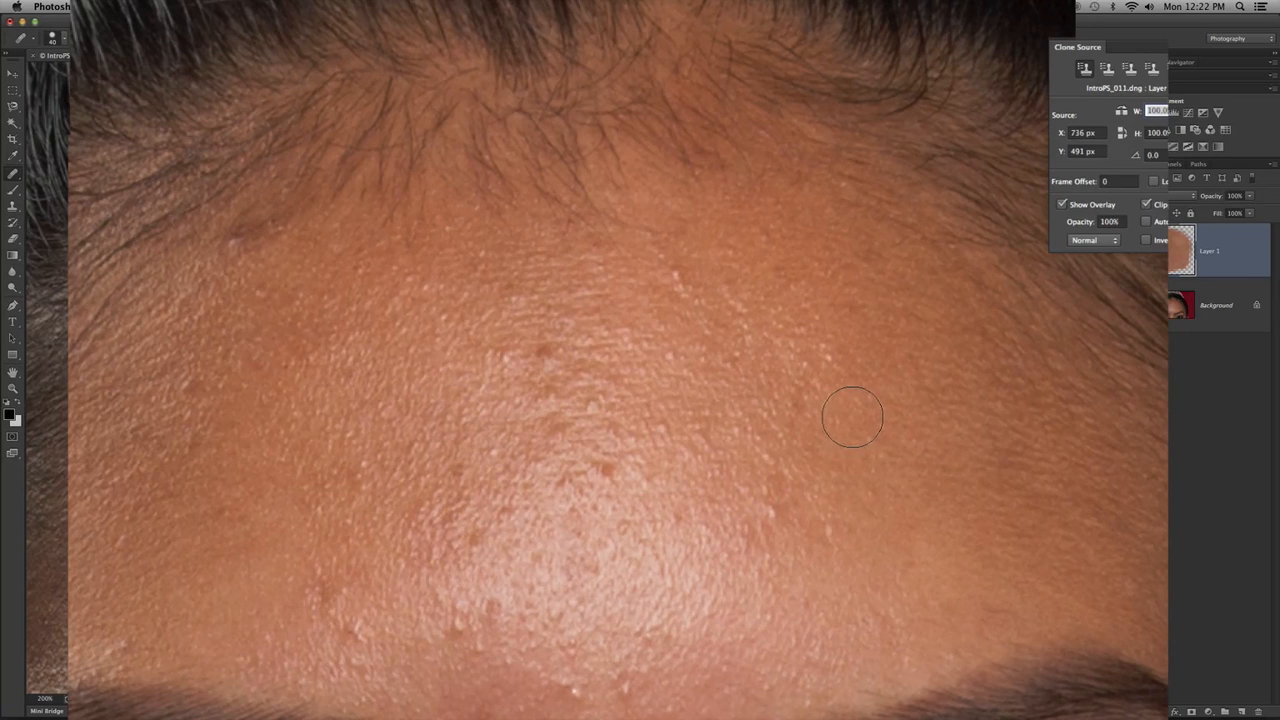
- Paint test healing strokes on Layer 1 with Current Layer sampling and inspect them with the Background layer hidden
{"action": "mouse_move", "coordinate": [852, 417]}
{"action": "left_mouse_down"}
{"action": "mouse_move", "coordinate": [830, 417]}
{"action": "mouse_move", "coordinate": [860, 418]}
{"action": "mouse_move", "coordinate": [835, 414]}
{"action": "mouse_move", "coordinate": [855, 427]}
{"action": "mouse_move", "coordinate": [831, 403]}
{"action": "mouse_move", "coordinate": [843, 429]}
{"action": "mouse_move", "coordinate": [840, 403]}
{"action": "mouse_move", "coordinate": [862, 422]}
{"action": "mouse_move", "coordinate": [852, 405]}
{"action": "left_mouse_up"}
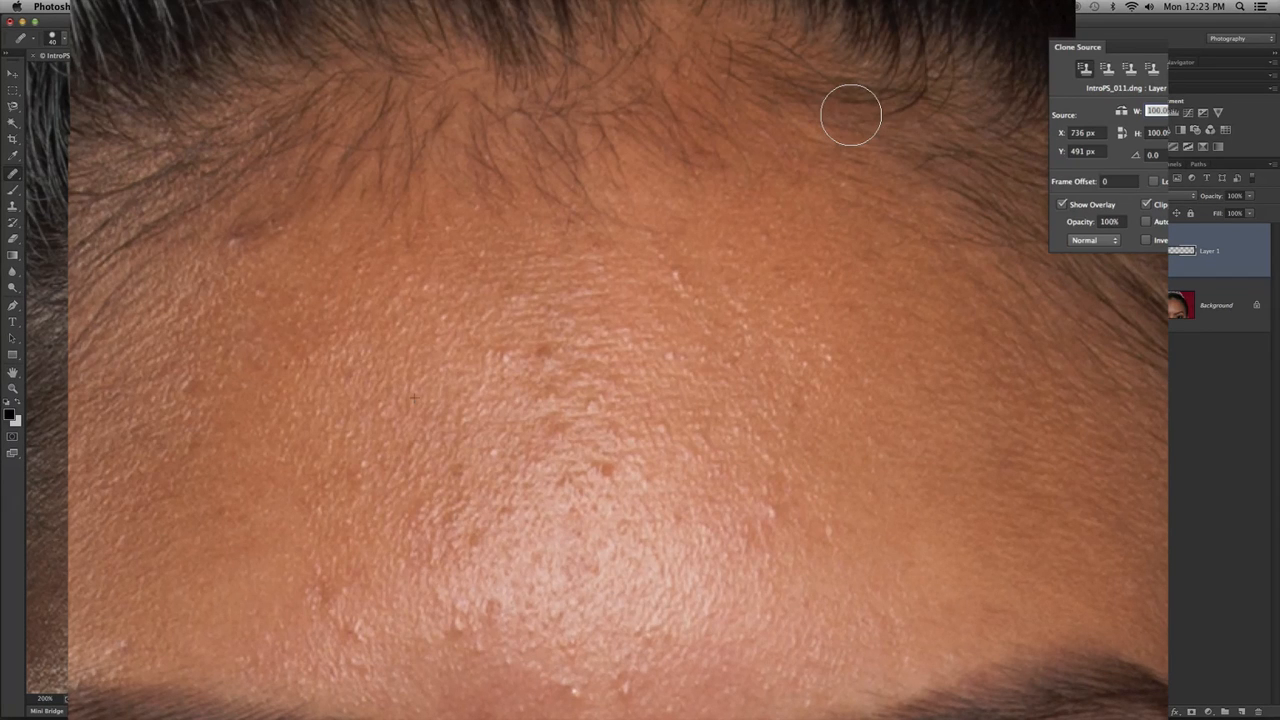
{"action": "mouse_move", "coordinate": [851, 115]}
{"action": "left_mouse_down"}
{"action": "mouse_move", "coordinate": [864, 142]}
{"action": "mouse_move", "coordinate": [875, 115]}
{"action": "mouse_move", "coordinate": [834, 113]}
{"action": "mouse_move", "coordinate": [822, 140]}
{"action": "mouse_move", "coordinate": [845, 155]}
{"action": "mouse_move", "coordinate": [879, 148]}
{"action": "mouse_move", "coordinate": [882, 129]}
{"action": "mouse_move", "coordinate": [857, 121]}
{"action": "mouse_move", "coordinate": [833, 134]}
{"action": "mouse_move", "coordinate": [829, 160]}
{"action": "mouse_move", "coordinate": [849, 170]}
{"action": "mouse_move", "coordinate": [871, 156]}
{"action": "mouse_move", "coordinate": [873, 137]}
{"action": "mouse_move", "coordinate": [840, 125]}
{"action": "mouse_move", "coordinate": [818, 133]}
{"action": "mouse_move", "coordinate": [806, 168]}
{"action": "mouse_move", "coordinate": [832, 176]}
{"action": "mouse_move", "coordinate": [834, 137]}
{"action": "left_mouse_up"}
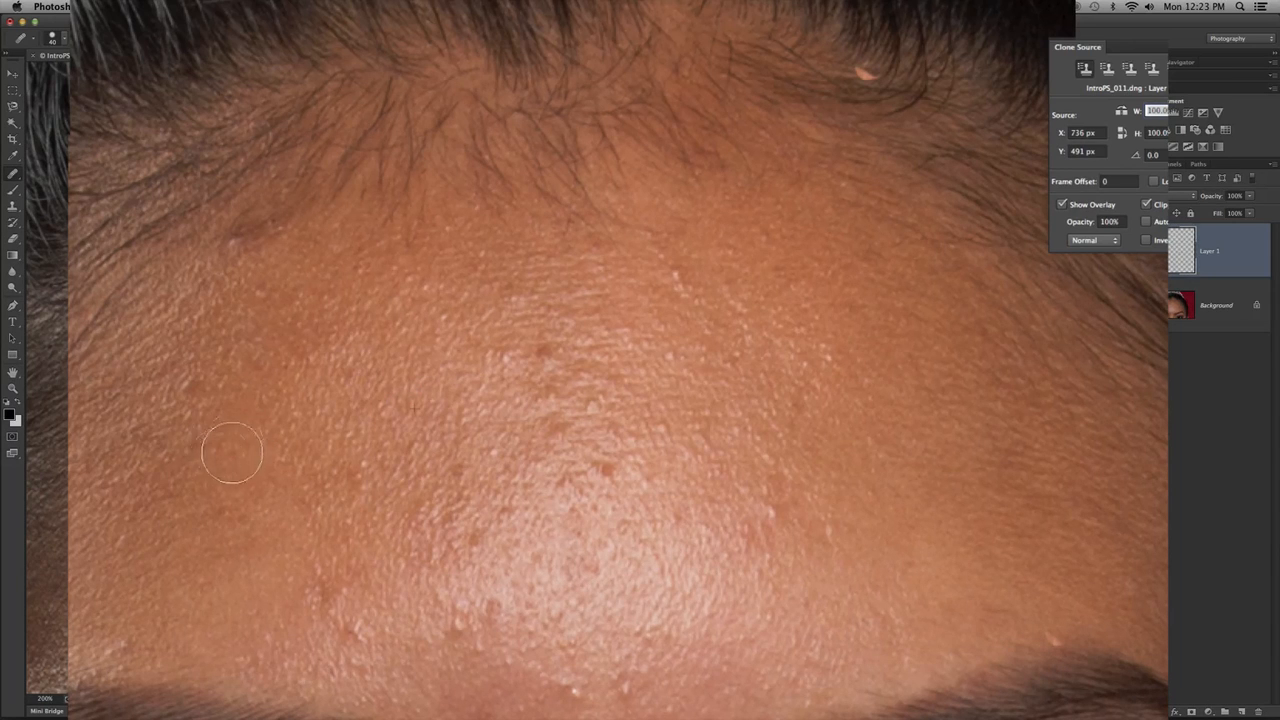
{"action": "left_click_drag", "start_coordinate": [232, 453], "coordinate": [212, 457]}
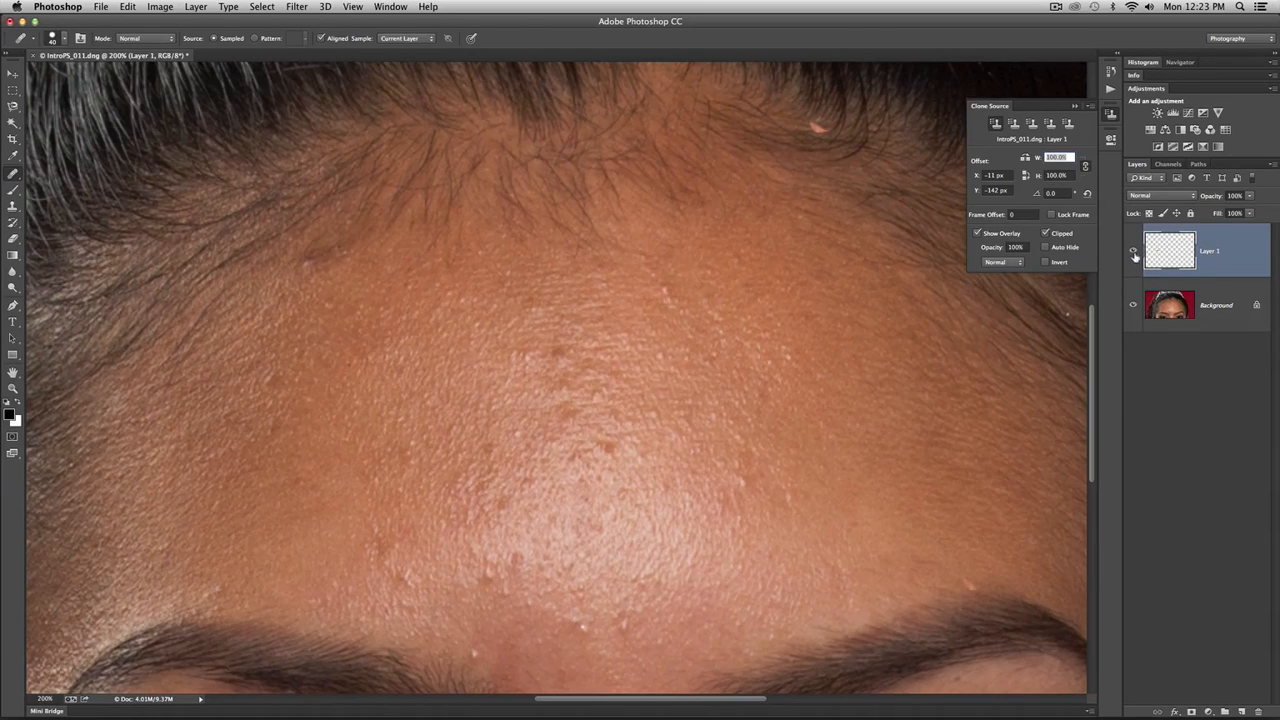
{"action": "left_click", "coordinate": [1133, 307]}
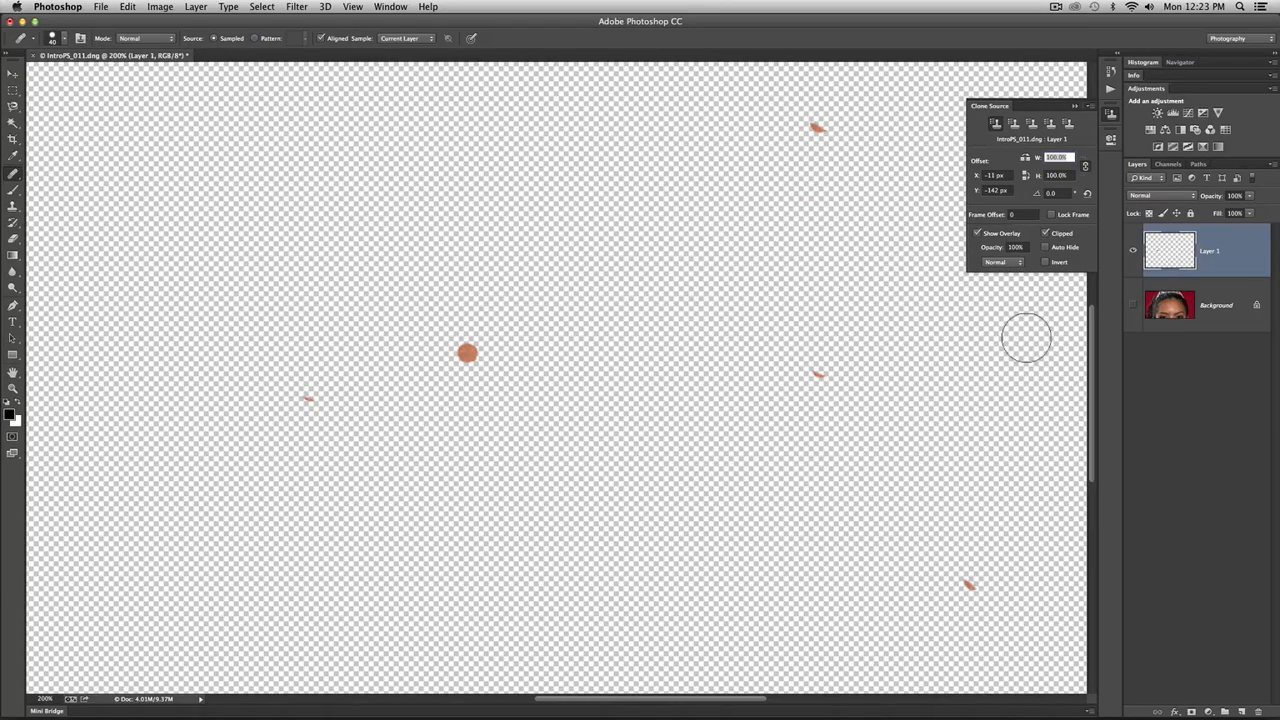
{"action": "left_click", "coordinate": [1133, 305]}
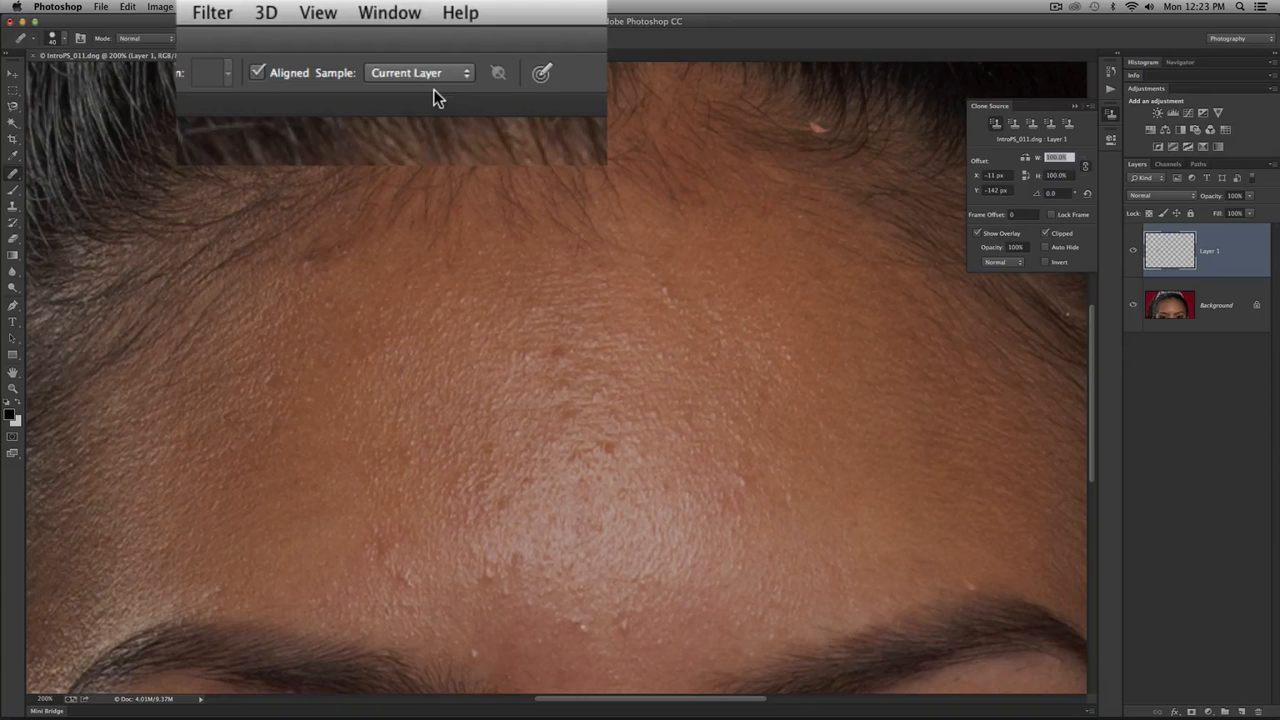
- Set the Healing Brush's sampling to Current & Below, trying All Layers in between
{"action": "left_click", "coordinate": [436, 73]}
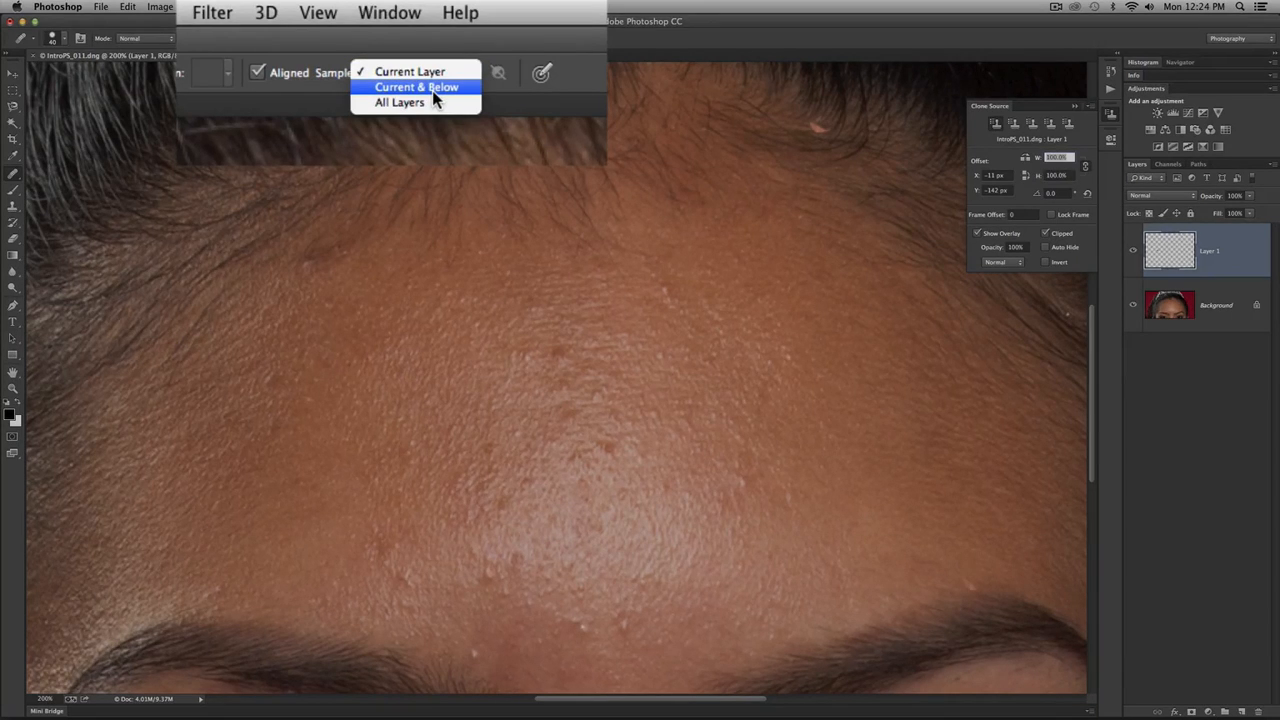
{"action": "left_click", "coordinate": [432, 88]}
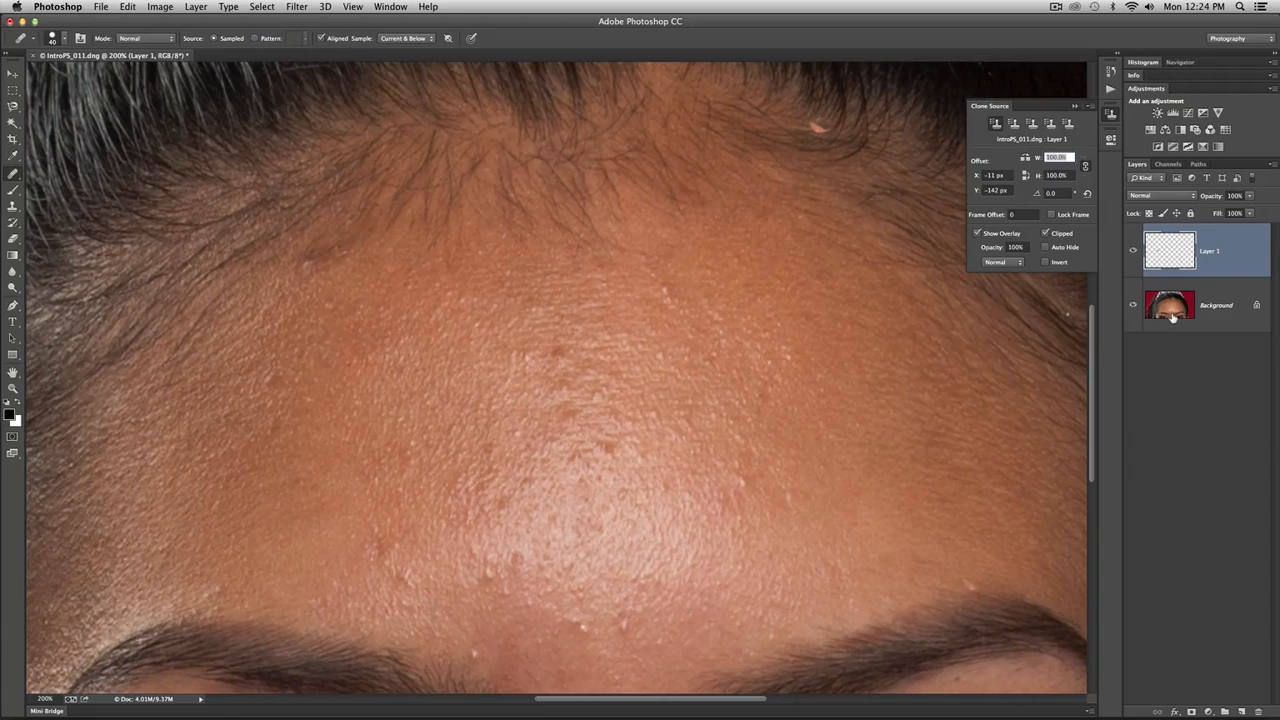
{"action": "left_click", "coordinate": [405, 38]}
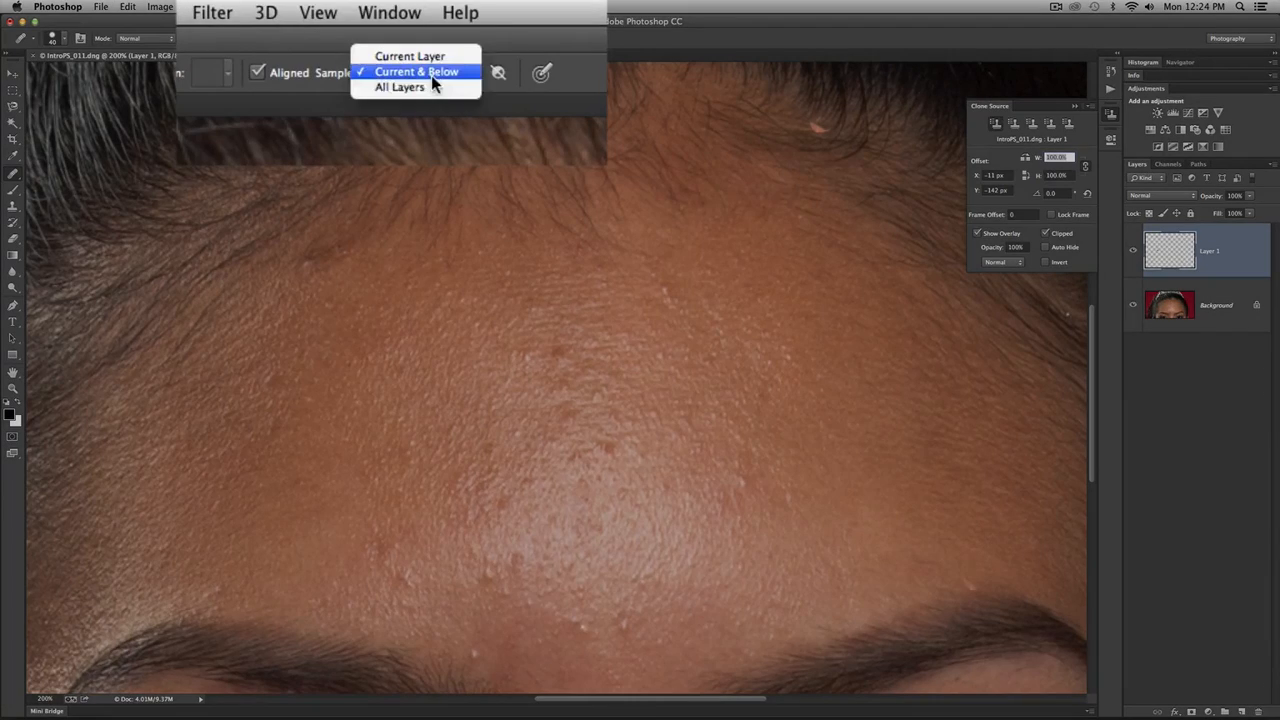
{"action": "left_click", "coordinate": [431, 85]}
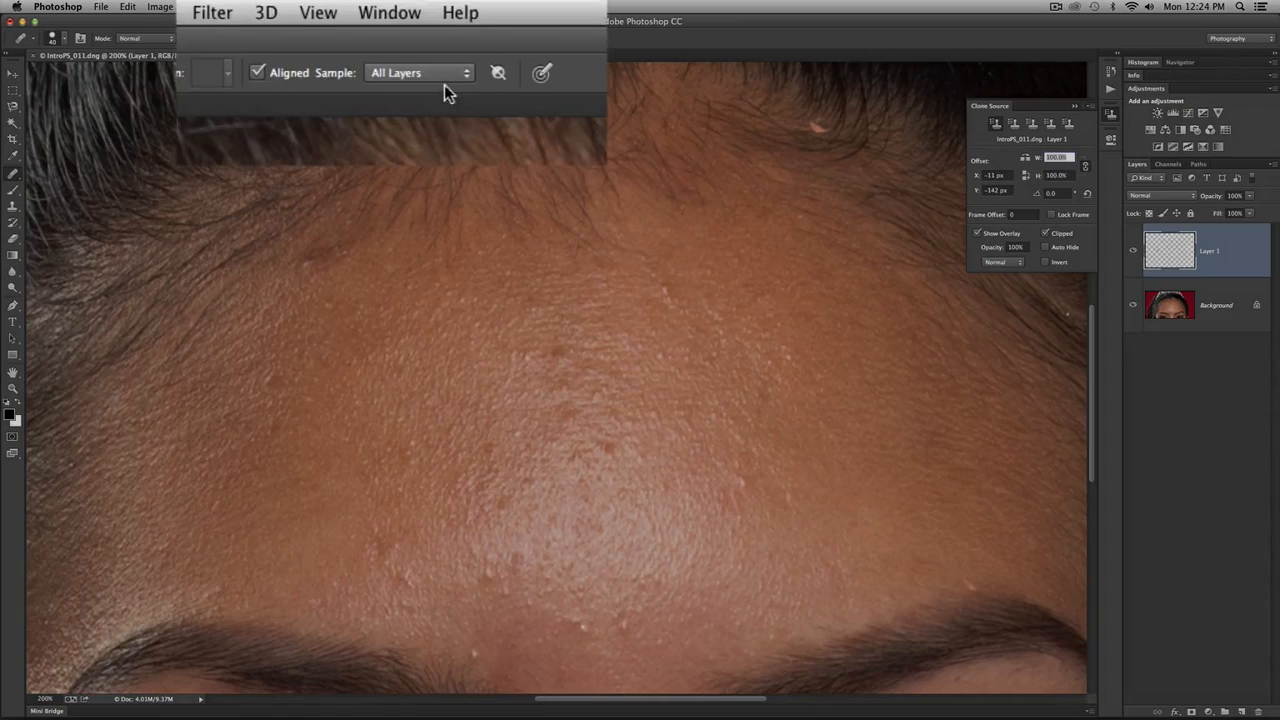
{"action": "left_click", "coordinate": [405, 38]}
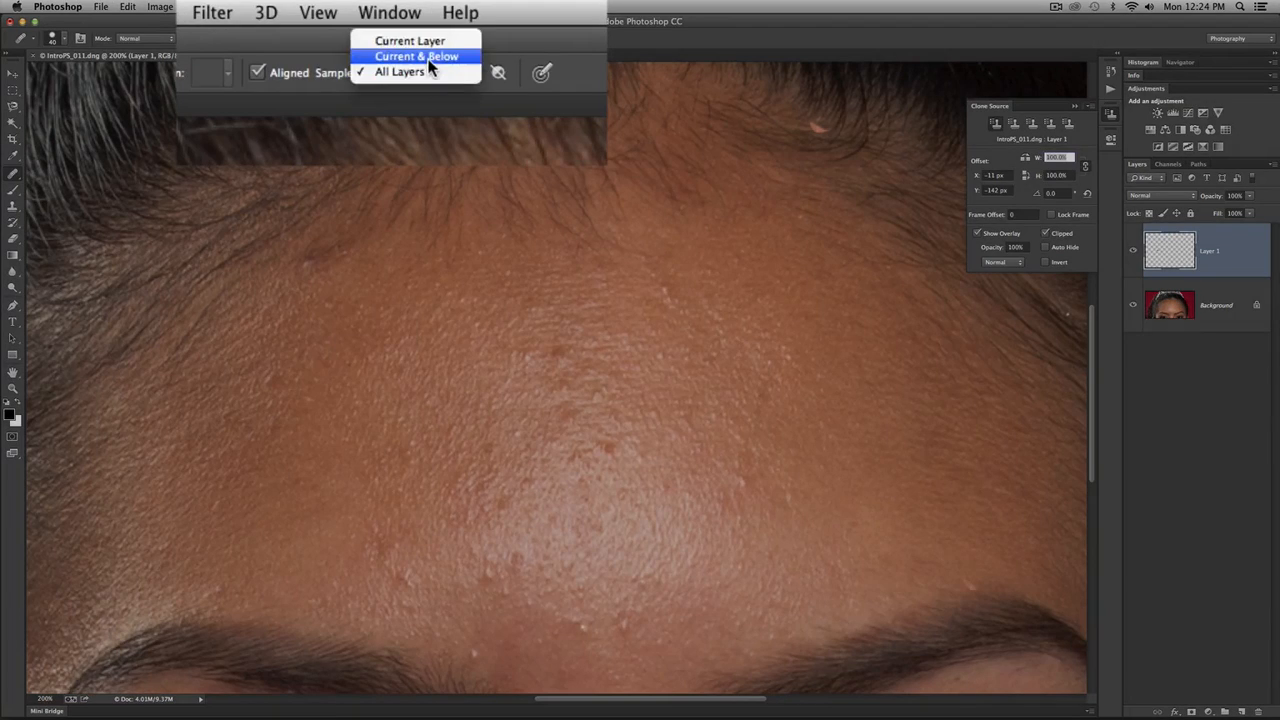
{"action": "left_click", "coordinate": [428, 62]}
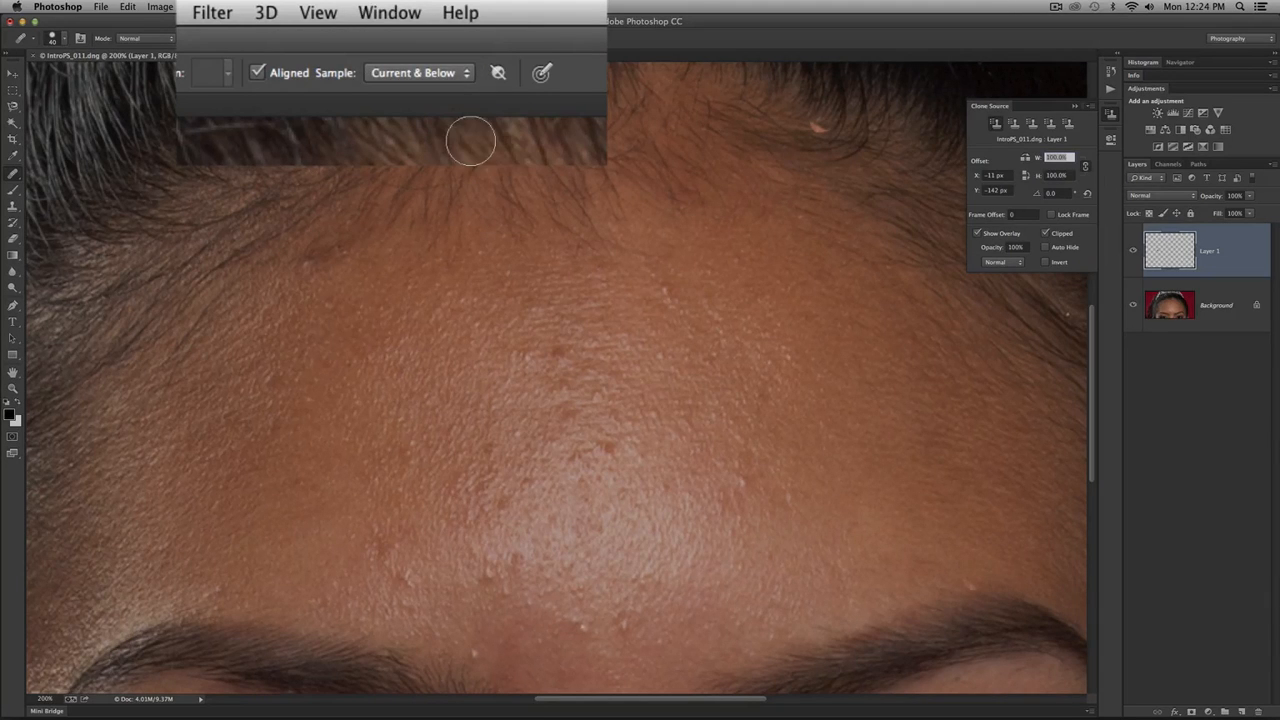
{"action": "left_click", "coordinate": [497, 76]}
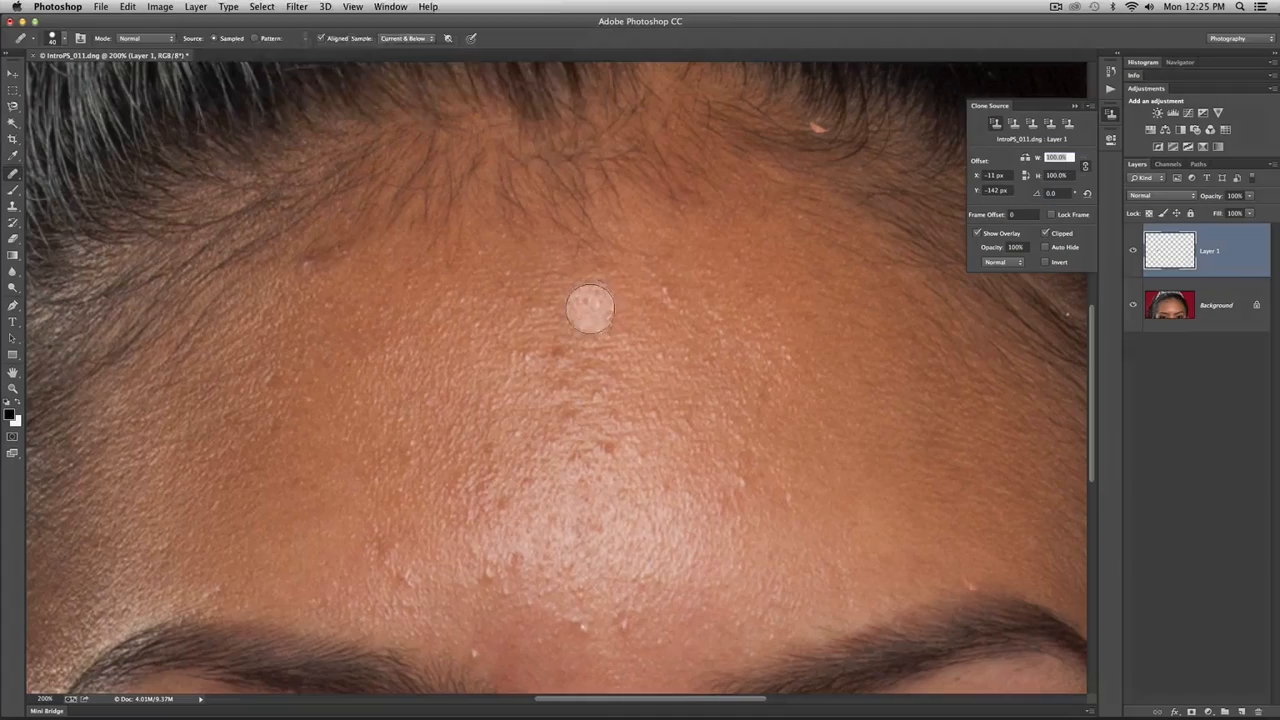
- Resize the Healing Brush to 45 px and set its hardness to about 36%
{"action": "mouse_move", "coordinate": [590, 309]}
{"action": "left_mouse_down"}
{"action": "mouse_move", "coordinate": [547, 309]}
{"action": "mouse_move", "coordinate": [582, 318]}
{"action": "left_mouse_up"}
{"action": "mouse_move", "coordinate": [572, 473]}
{"action": "left_mouse_down"}
{"action": "mouse_move", "coordinate": [568, 483]}
{"action": "mouse_move", "coordinate": [595, 157]}
{"action": "mouse_move", "coordinate": [585, 268]}
{"action": "mouse_move", "coordinate": [543, 394]}
{"action": "mouse_move", "coordinate": [591, 394]}
{"action": "mouse_move", "coordinate": [528, 396]}
{"action": "mouse_move", "coordinate": [624, 398]}
{"action": "mouse_move", "coordinate": [492, 398]}
{"action": "mouse_move", "coordinate": [755, 430]}
{"action": "mouse_move", "coordinate": [730, 492]}
{"action": "mouse_move", "coordinate": [497, 442]}
{"action": "mouse_move", "coordinate": [567, 449]}
{"action": "mouse_move", "coordinate": [497, 438]}
{"action": "mouse_move", "coordinate": [509, 409]}
{"action": "mouse_move", "coordinate": [665, 427]}
{"action": "mouse_move", "coordinate": [700, 406]}
{"action": "mouse_move", "coordinate": [708, 228]}
{"action": "mouse_move", "coordinate": [686, 5]}
{"action": "mouse_move", "coordinate": [650, 472]}
{"action": "left_mouse_up"}
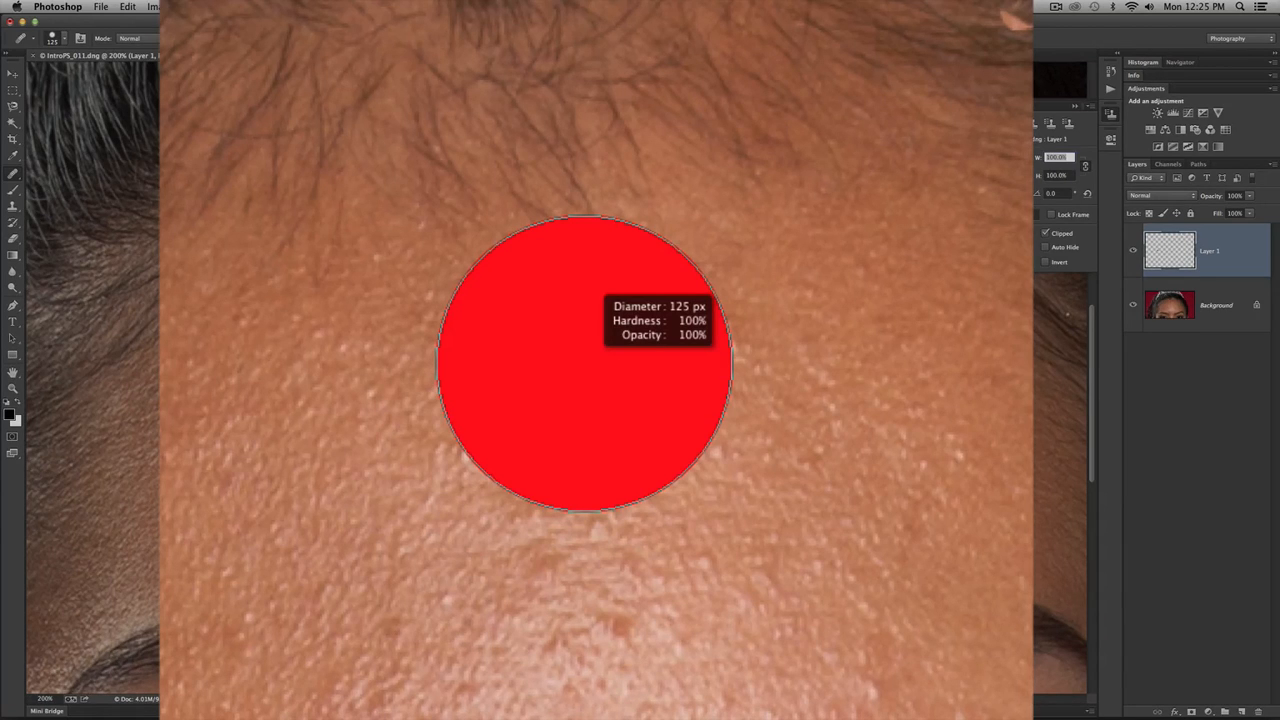
{"action": "mouse_move", "coordinate": [650, 472]}
{"action": "left_mouse_down"}
{"action": "mouse_move", "coordinate": [646, 674]}
{"action": "mouse_move", "coordinate": [655, 656]}
{"action": "left_mouse_up"}
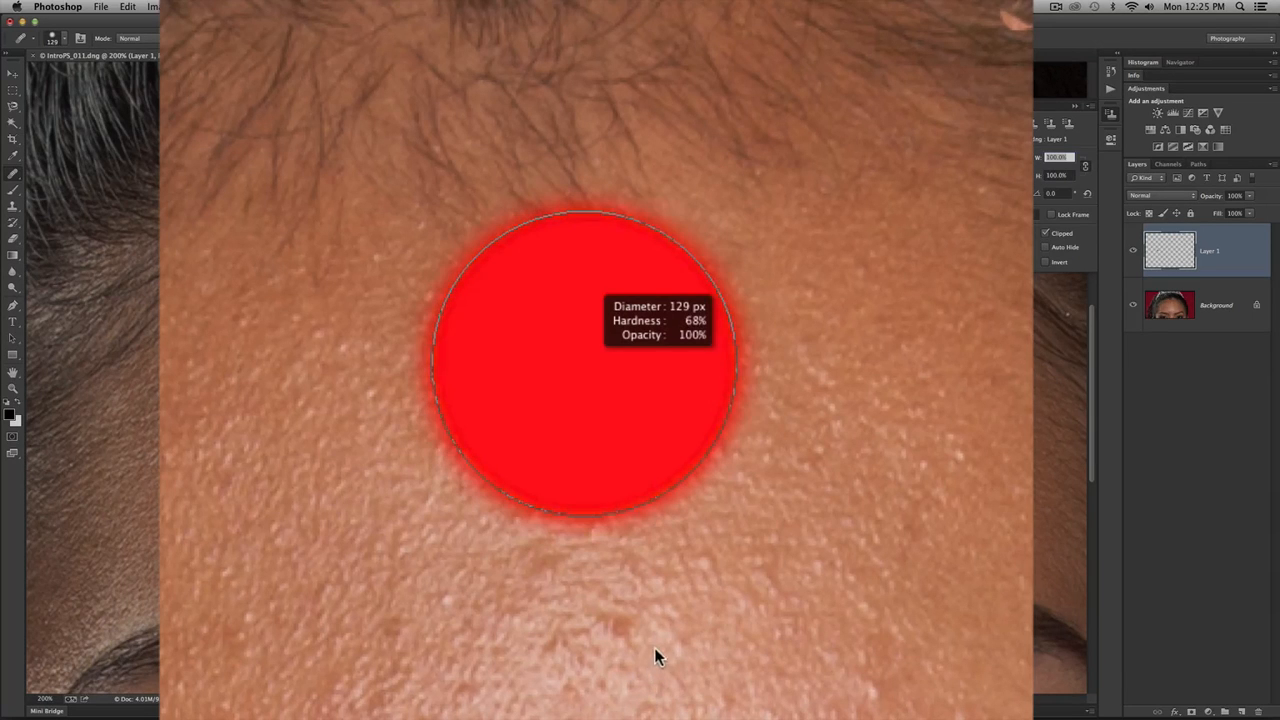
{"action": "left_click_drag", "start_coordinate": [660, 612], "coordinate": [721, 270]}
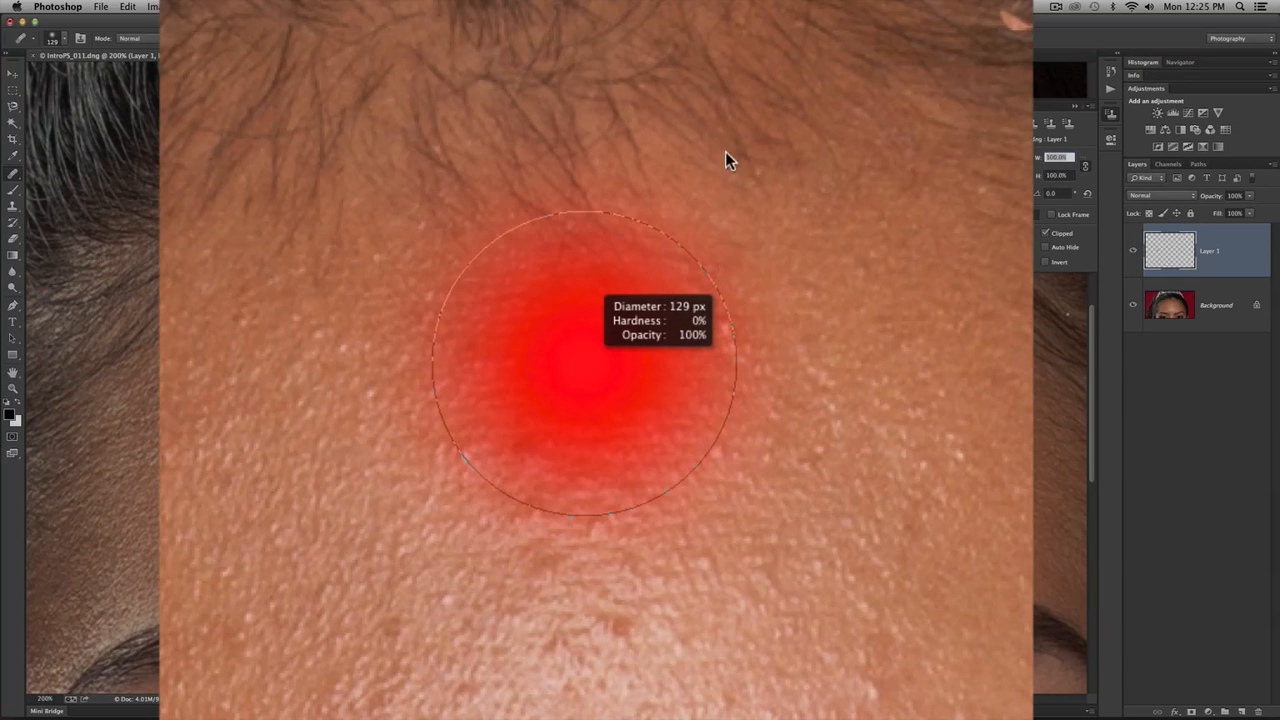
{"action": "mouse_move", "coordinate": [725, 152]}
{"action": "left_mouse_down"}
{"action": "mouse_move", "coordinate": [680, 423]}
{"action": "mouse_move", "coordinate": [686, 286]}
{"action": "mouse_move", "coordinate": [672, 394]}
{"action": "mouse_move", "coordinate": [708, 394]}
{"action": "mouse_move", "coordinate": [633, 386]}
{"action": "left_mouse_up"}
{"action": "right_click", "coordinate": [565, 347]}
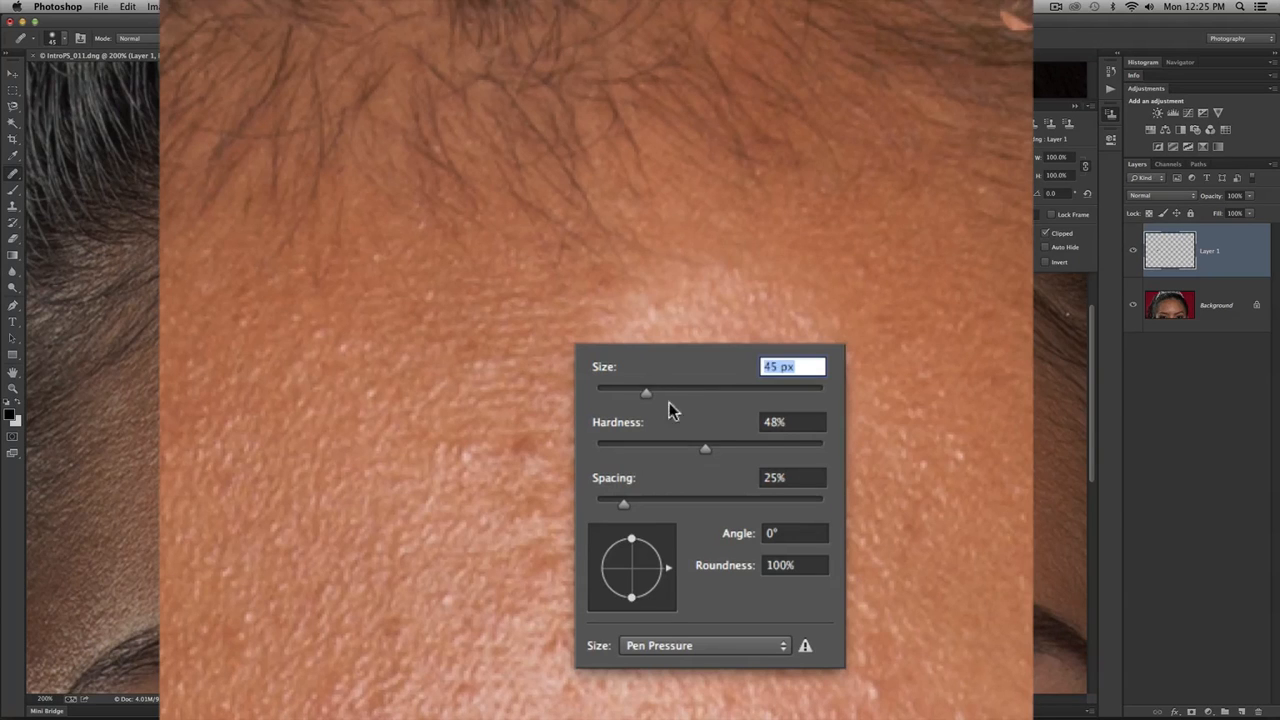
{"action": "left_click_drag", "start_coordinate": [702, 446], "coordinate": [667, 449]}
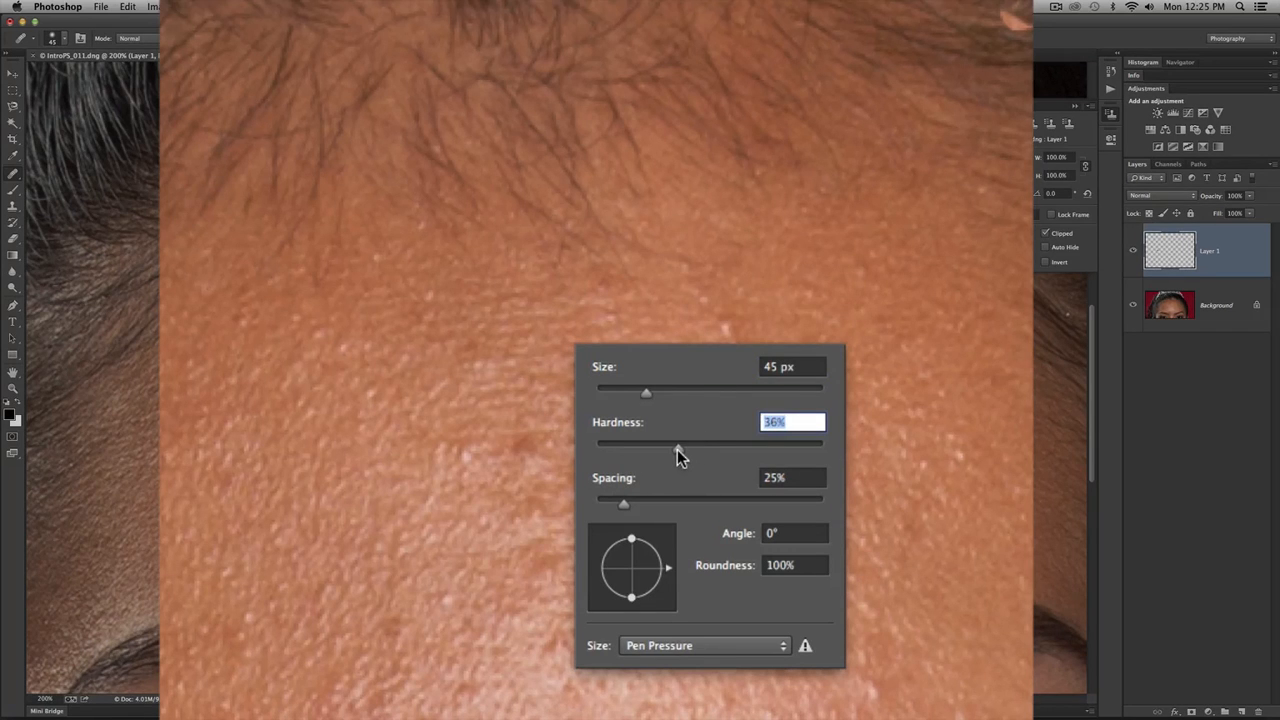
{"action": "left_click", "coordinate": [551, 409]}
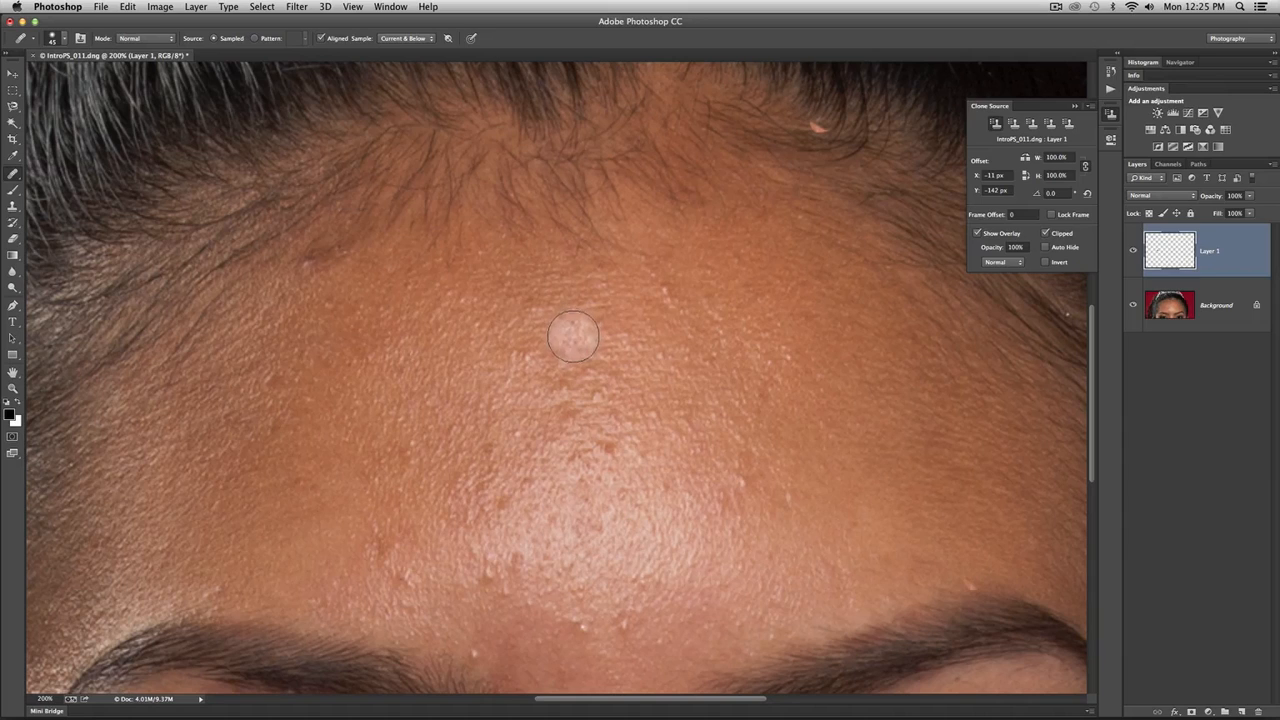
- Reduce the Healing Brush to 10 px and heal the brown spot at the upper edge of the forehead highlight
{"action": "key", "text": "bracketleft"}
{"action": "key", "text": "bracketleft"}
{"action": "key", "text": "bracketleft"}
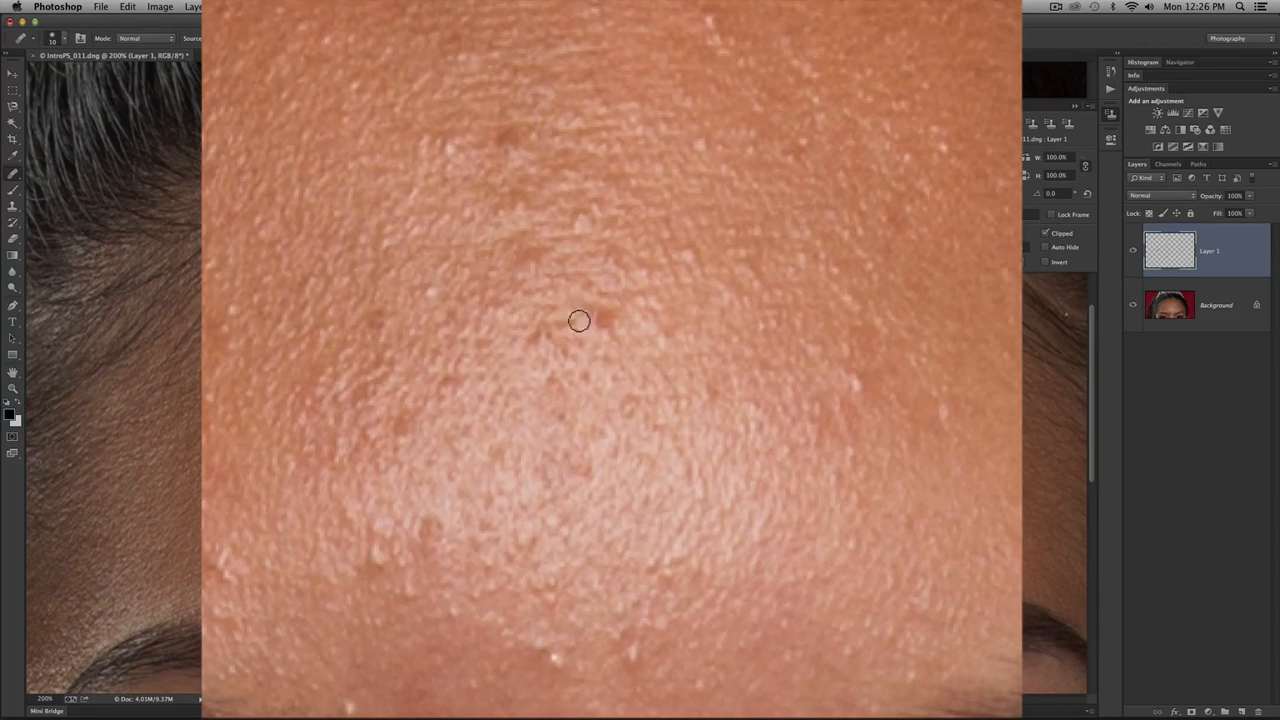
{"action": "left_click", "coordinate": [636, 341], "text": "alt"}
{"action": "mouse_move", "coordinate": [609, 322]}
{"action": "left_mouse_down"}
{"action": "mouse_move", "coordinate": [599, 318]}
{"action": "mouse_move", "coordinate": [607, 325]}
{"action": "left_mouse_up"}
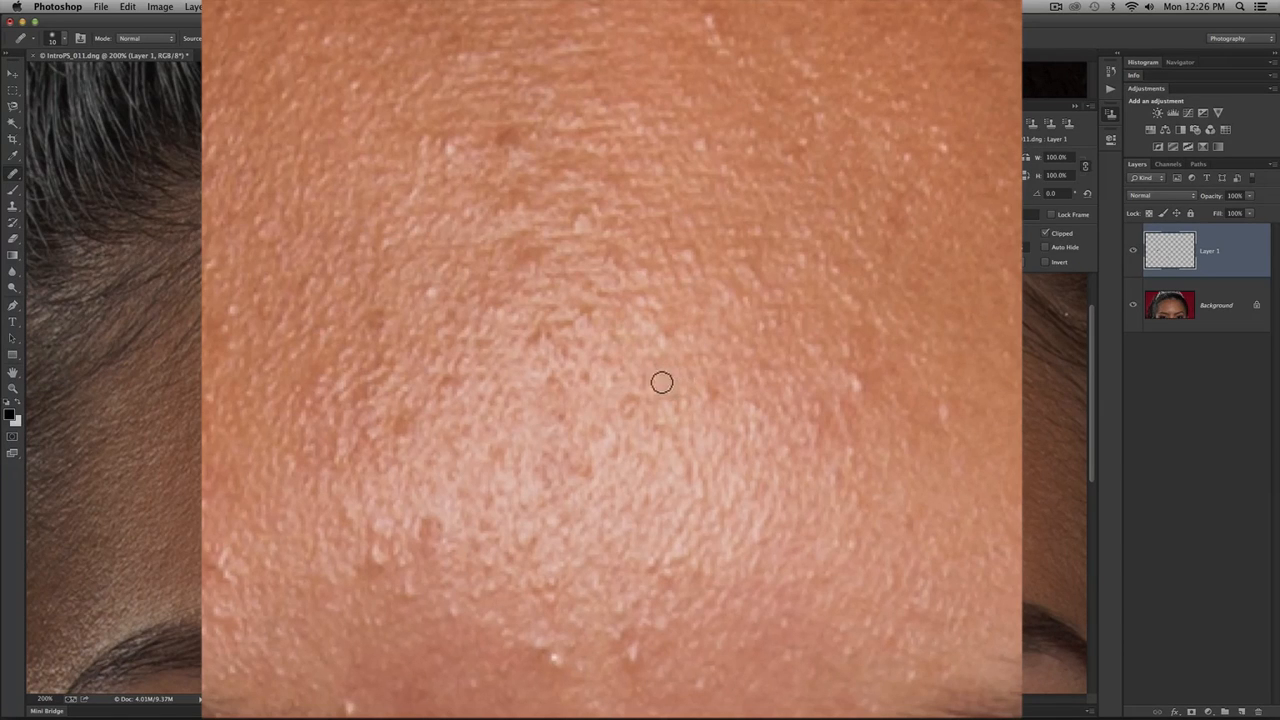
- Heal the small dark spots beside the healed brown spot using freshly sampled nearby skin
{"action": "left_click", "coordinate": [654, 377], "text": "alt"}
{"action": "mouse_move", "coordinate": [591, 316]}
{"action": "left_mouse_down"}
{"action": "mouse_move", "coordinate": [630, 342]}
{"action": "mouse_move", "coordinate": [567, 322]}
{"action": "mouse_move", "coordinate": [574, 365]}
{"action": "mouse_move", "coordinate": [537, 405]}
{"action": "mouse_move", "coordinate": [550, 312]}
{"action": "left_mouse_up"}
{"action": "left_click", "coordinate": [631, 341], "text": "alt"}
{"action": "left_click", "coordinate": [532, 408], "text": "alt"}
{"action": "left_click", "coordinate": [603, 408], "text": "alt"}
{"action": "left_click", "coordinate": [543, 290], "text": "alt"}
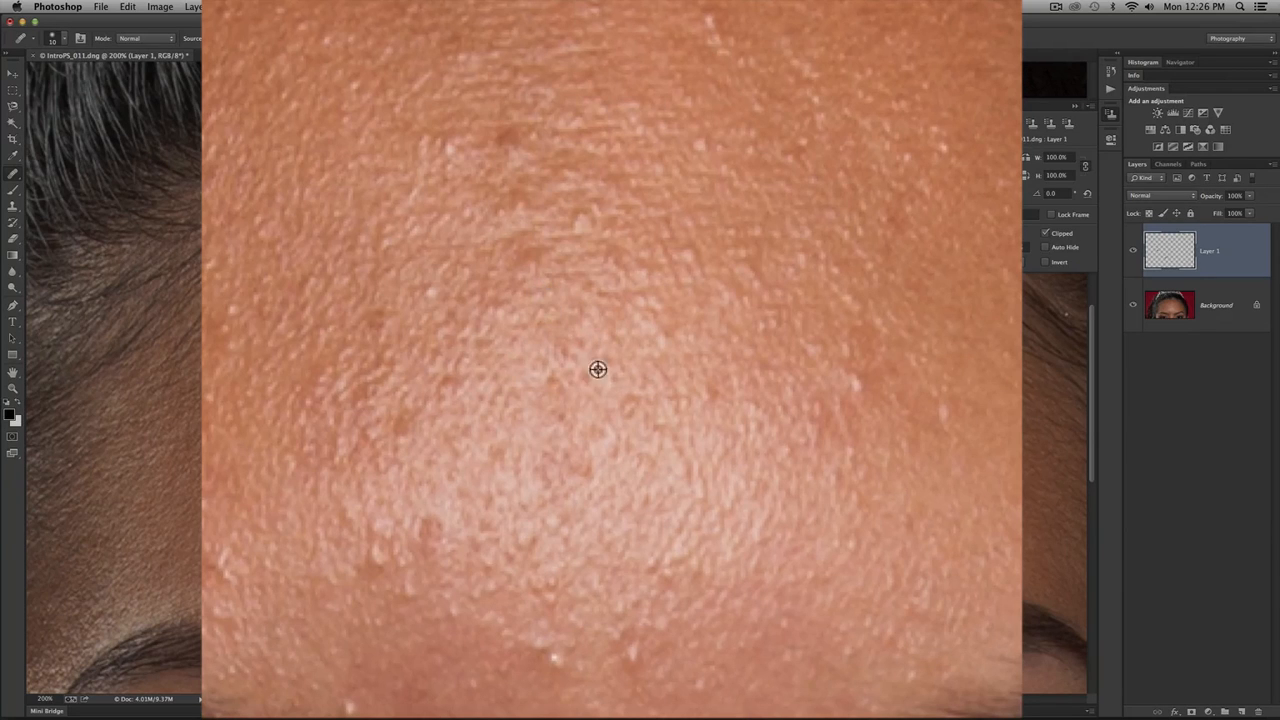
- Sample clean skin in the forehead highlight and heal the small spots around its upper middle
{"action": "left_click", "coordinate": [598, 369], "text": "alt"}
{"action": "left_click_drag", "start_coordinate": [578, 380], "coordinate": [605, 370]}
{"action": "left_click", "coordinate": [636, 353], "text": "alt"}
{"action": "left_click", "coordinate": [667, 402], "text": "alt"}
{"action": "mouse_move", "coordinate": [641, 410]}
{"action": "left_mouse_down"}
{"action": "mouse_move", "coordinate": [631, 405]}
{"action": "mouse_move", "coordinate": [705, 393]}
{"action": "left_mouse_up"}
{"action": "left_click", "coordinate": [705, 423], "text": "alt"}
{"action": "left_click", "coordinate": [728, 420], "text": "alt"}
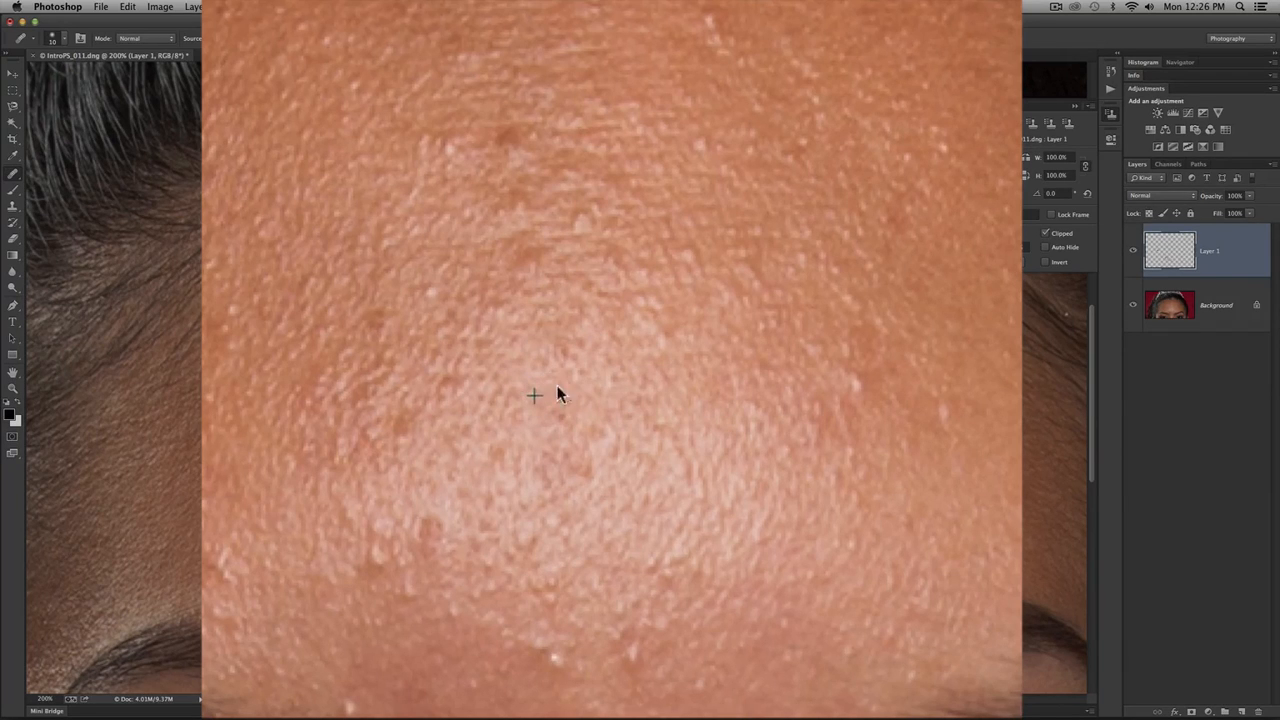
- Heal the remaining small spots across the middle and right side of the forehead highlight, resampling nearby skin
{"action": "left_click", "coordinate": [616, 417]}
{"action": "left_click", "coordinate": [669, 408], "text": "alt"}
{"action": "left_click", "coordinate": [632, 400]}
{"action": "left_click", "coordinate": [678, 404], "text": "alt"}
{"action": "left_click", "coordinate": [648, 380]}
{"action": "left_click", "coordinate": [681, 409], "text": "alt"}
{"action": "left_click", "coordinate": [660, 428]}
{"action": "left_click", "coordinate": [687, 376], "text": "alt"}
{"action": "left_click", "coordinate": [638, 387]}
{"action": "left_click", "coordinate": [691, 370], "text": "alt"}
{"action": "left_click", "coordinate": [671, 331]}
{"action": "left_click", "coordinate": [717, 337], "text": "alt"}
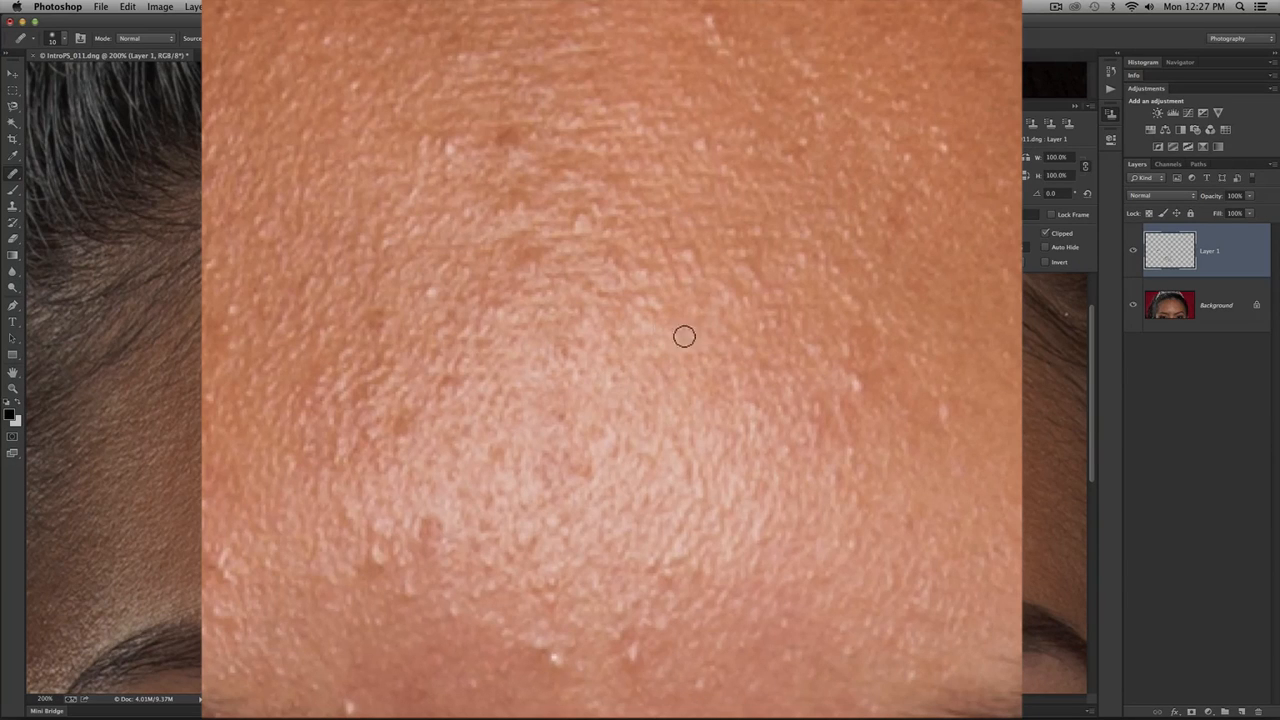
- Compare the forehead highlight before and after healing by toggling the visibility of Layer 1
{"action": "left_click", "coordinate": [1133, 253]}
{"action": "left_click", "coordinate": [1133, 253]}
{"action": "left_click", "coordinate": [1133, 253]}
- Recheck the healed brown spot and surrounding skin by repeatedly hiding and showing Layer 1, leaving the layer shown
{"action": "left_click", "coordinate": [1133, 253]}
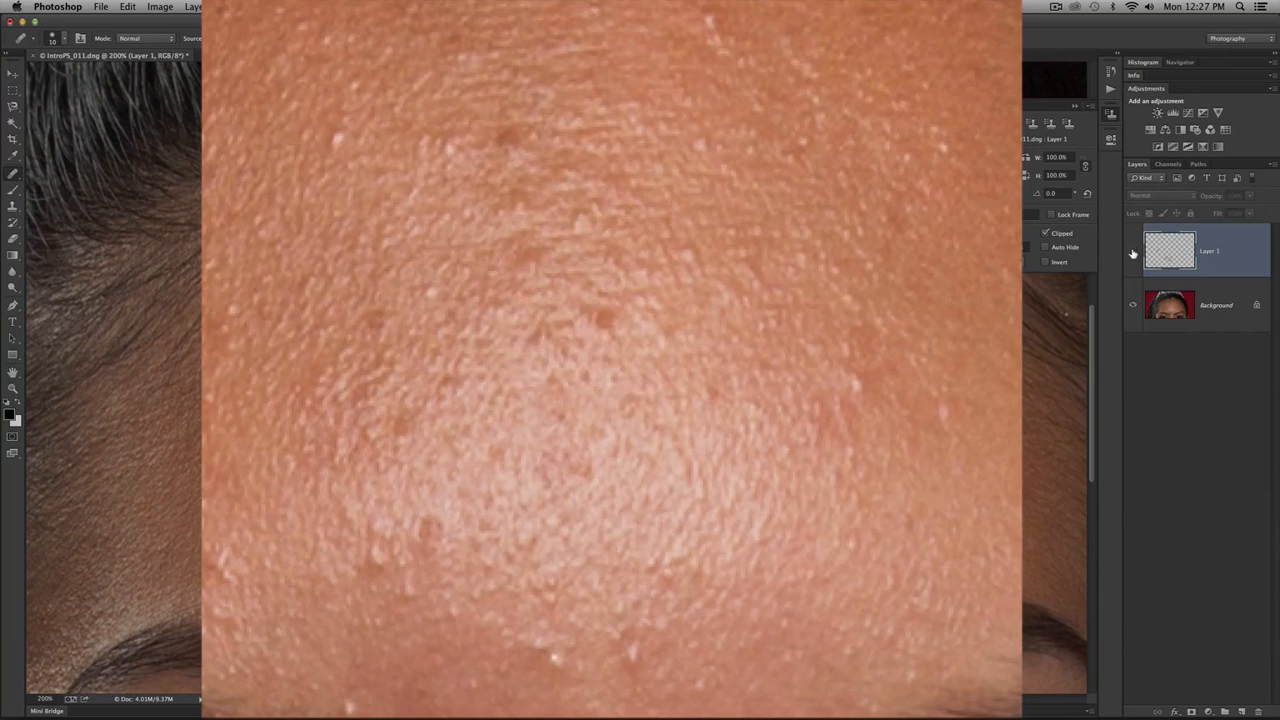
{"action": "left_click", "coordinate": [1133, 253]}
{"action": "left_click", "coordinate": [1133, 253]}
{"action": "left_click", "coordinate": [1133, 253]}
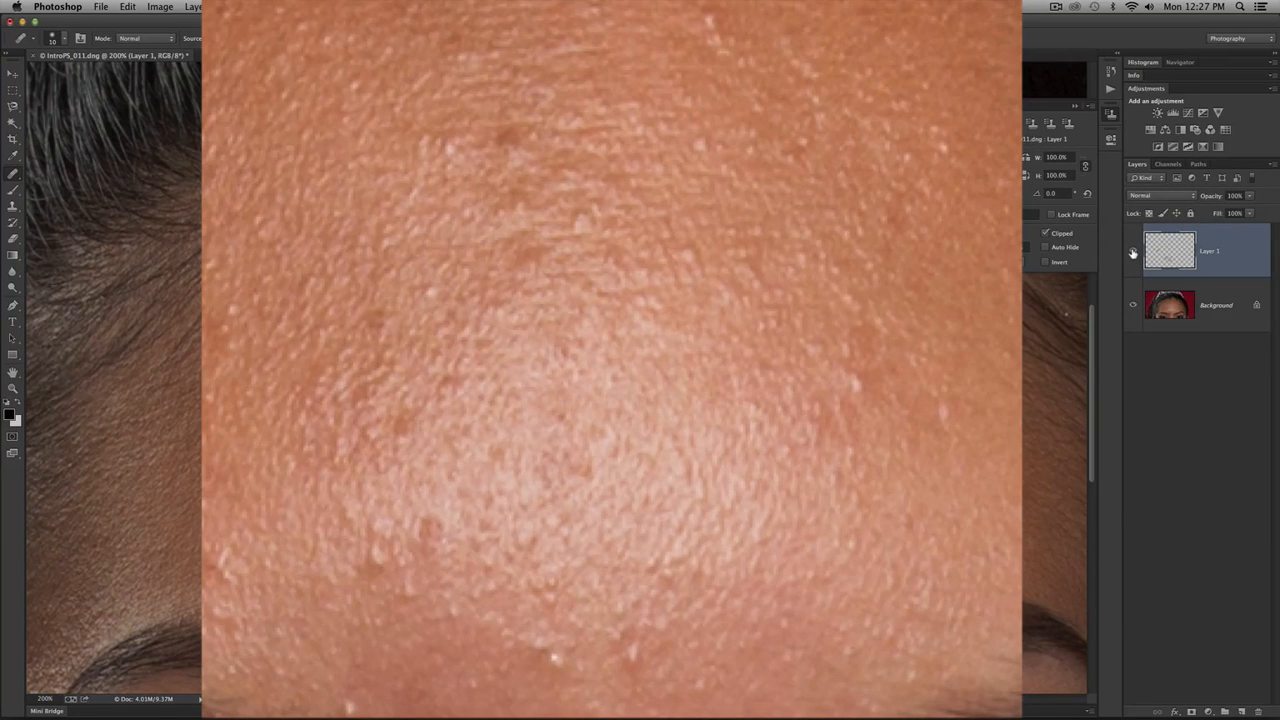
{"action": "left_click", "coordinate": [1133, 253]}
{"action": "left_click", "coordinate": [1133, 253]}
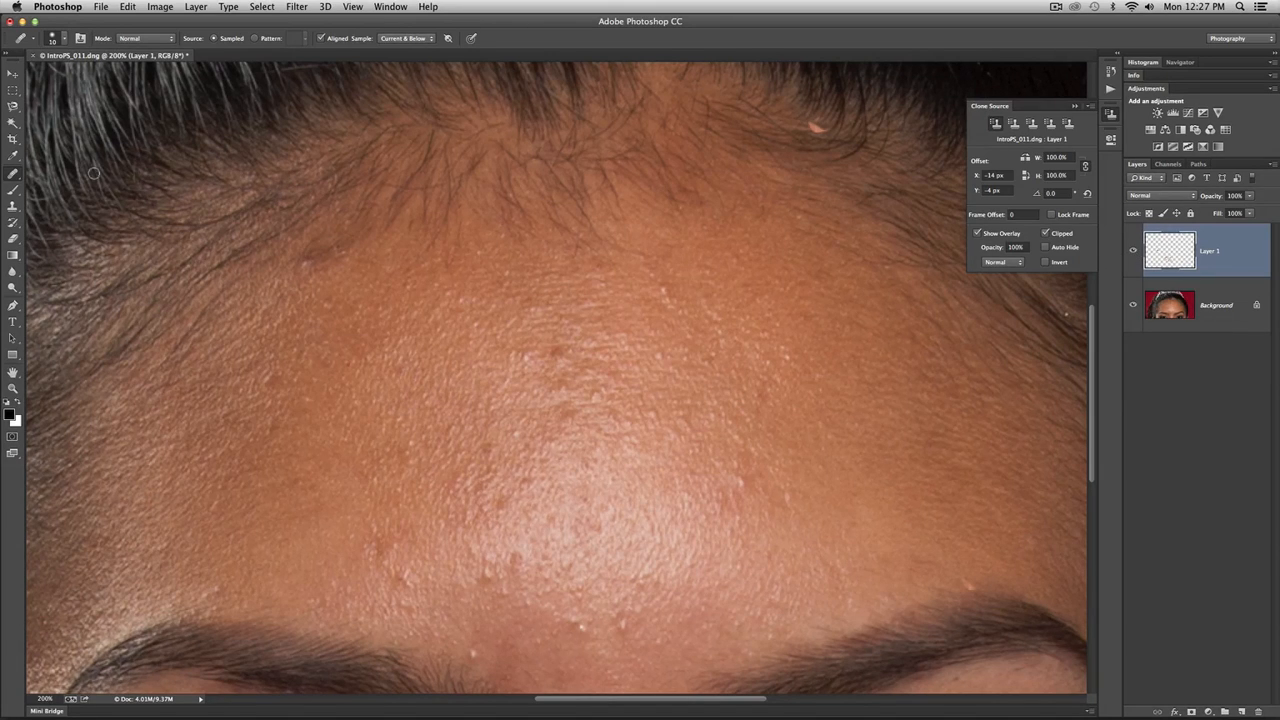
- Choose the Patch tool and outline the reddish blemished area beside the left edge of the forehead highlight
{"action": "left_click", "coordinate": [14, 175]}
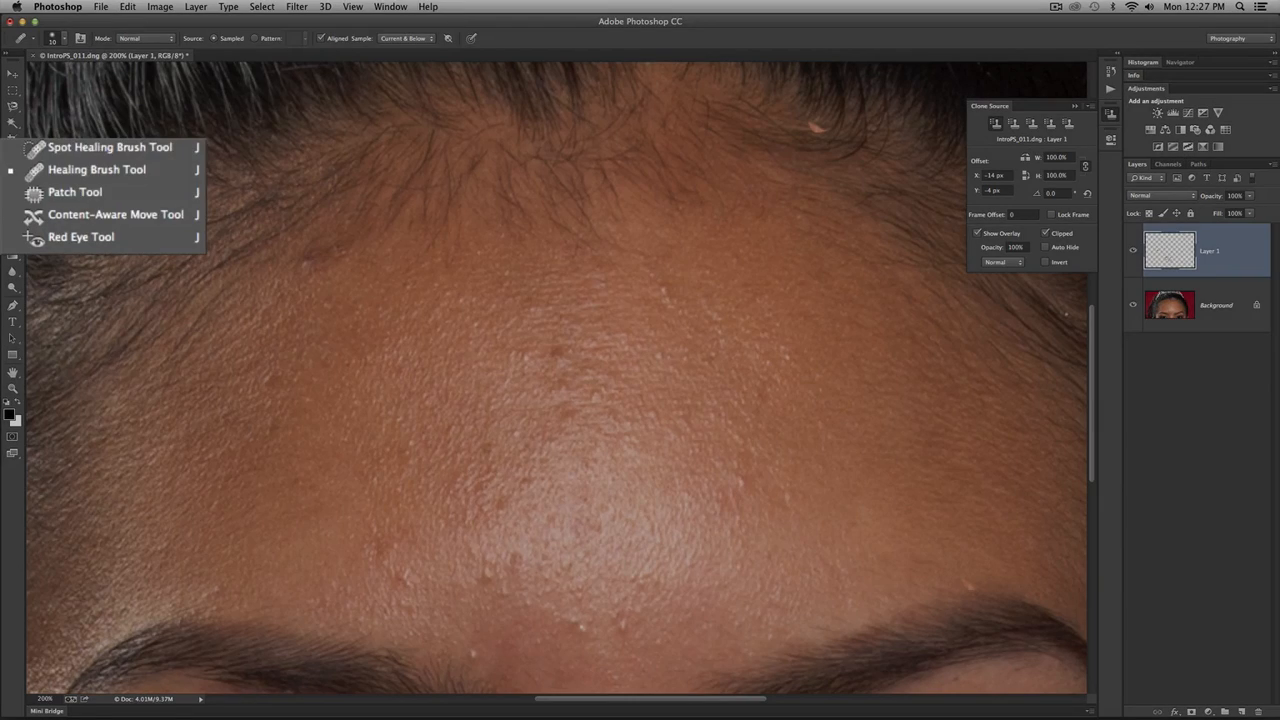
{"action": "left_click", "coordinate": [75, 193]}
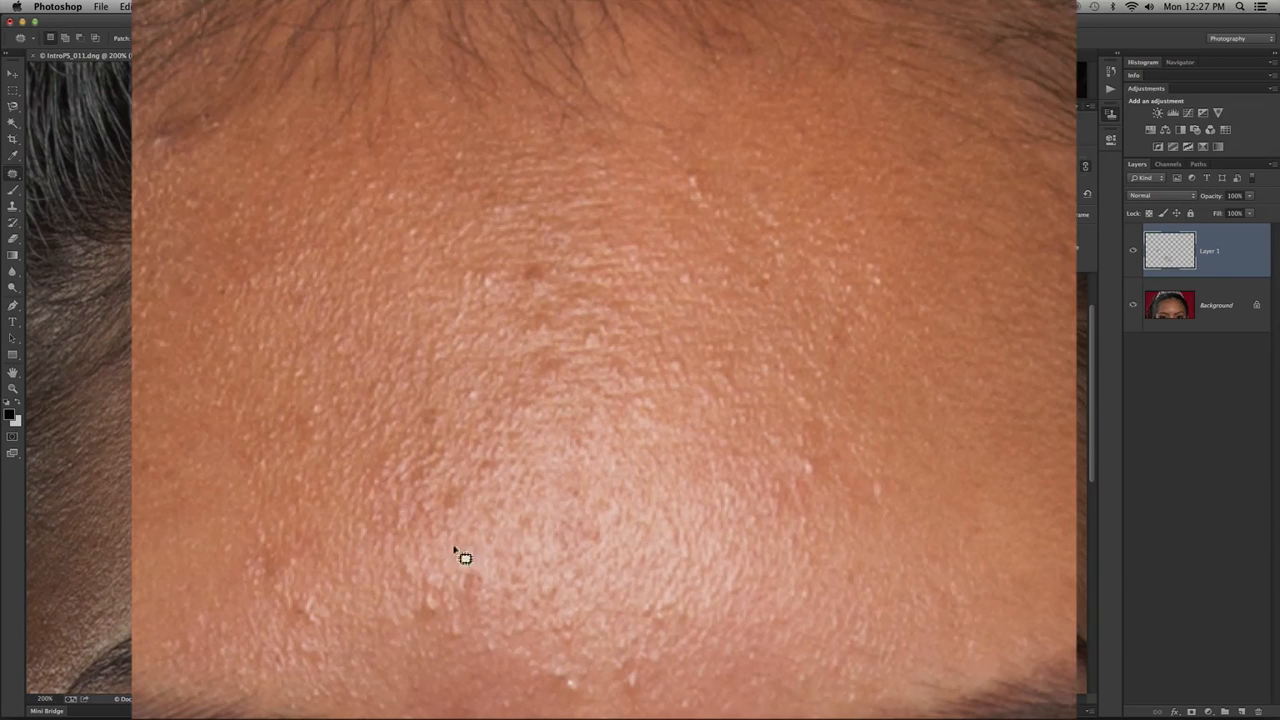
{"action": "mouse_move", "coordinate": [454, 406]}
{"action": "left_mouse_down"}
{"action": "mouse_move", "coordinate": [432, 395]}
{"action": "mouse_move", "coordinate": [378, 453]}
{"action": "mouse_move", "coordinate": [358, 507]}
{"action": "mouse_move", "coordinate": [381, 545]}
{"action": "mouse_move", "coordinate": [453, 541]}
{"action": "mouse_move", "coordinate": [468, 487]}
{"action": "mouse_move", "coordinate": [456, 426]}
{"action": "left_mouse_up"}
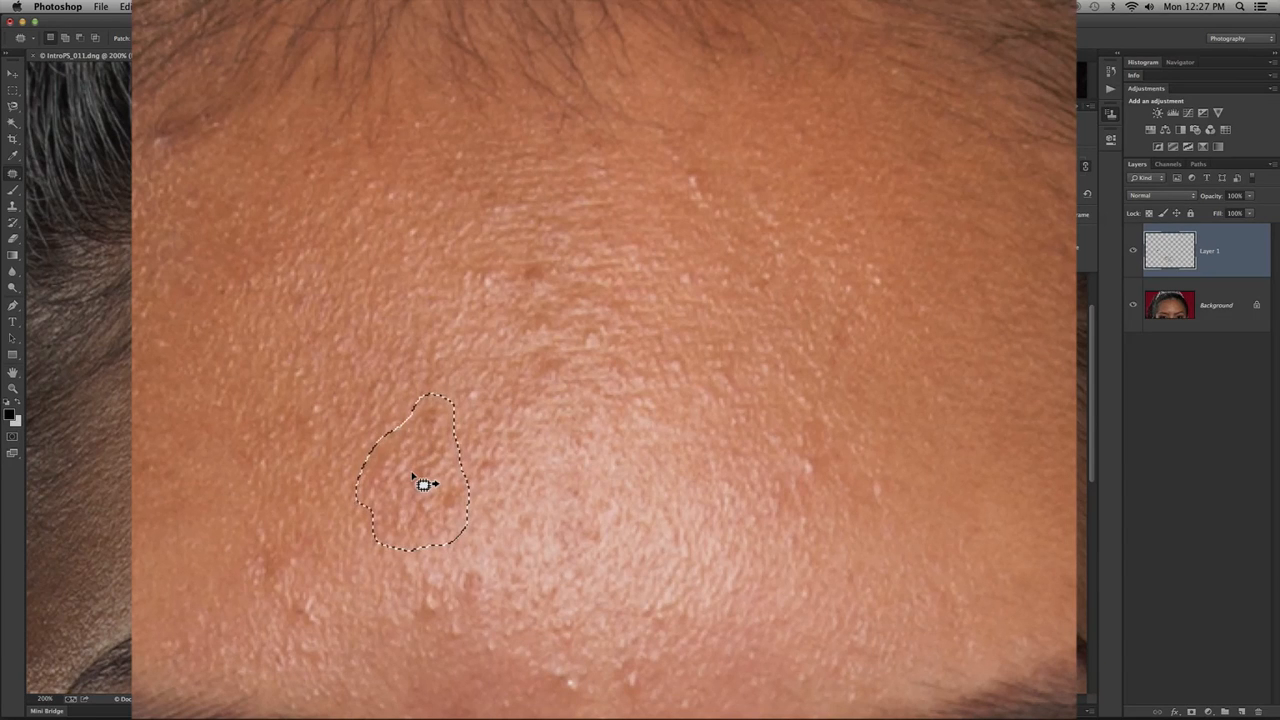
- Try patching the outlined area with cleaner nearby skin on Layer 1 and on the Background layer, then reactivate Layer 1
{"action": "left_click_drag", "start_coordinate": [424, 484], "coordinate": [371, 457]}
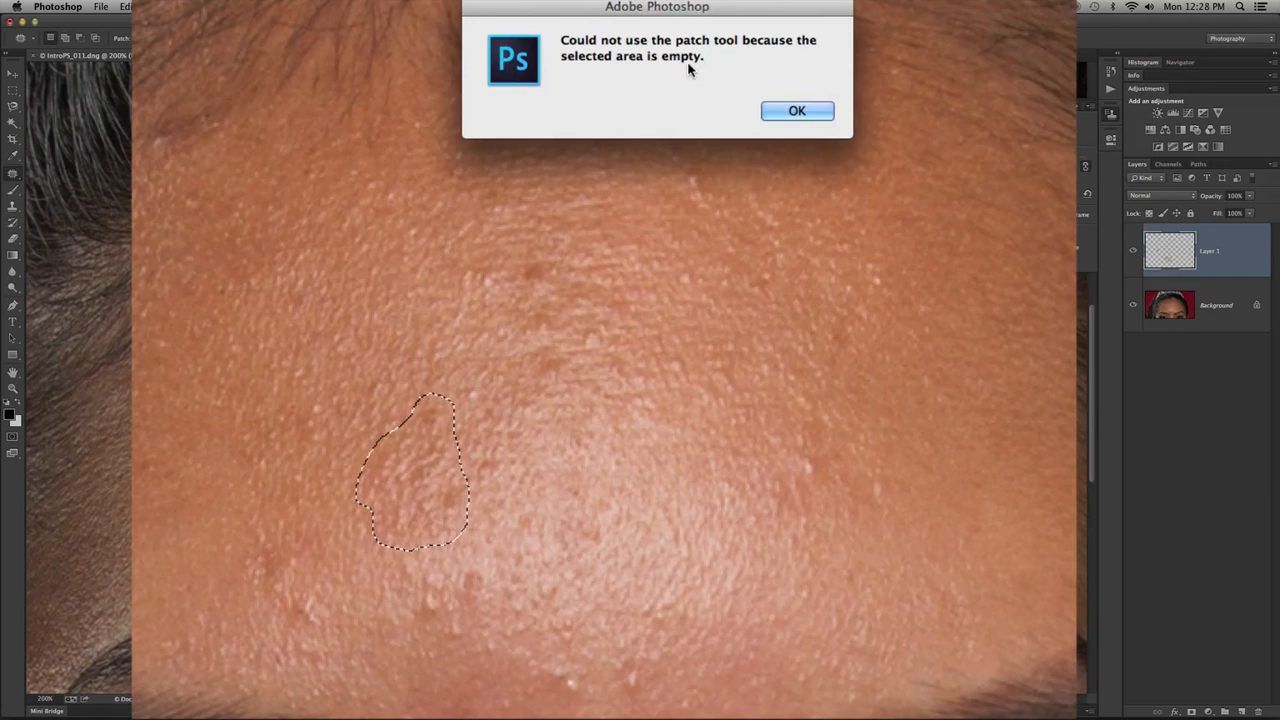
{"action": "left_click", "coordinate": [796, 111]}
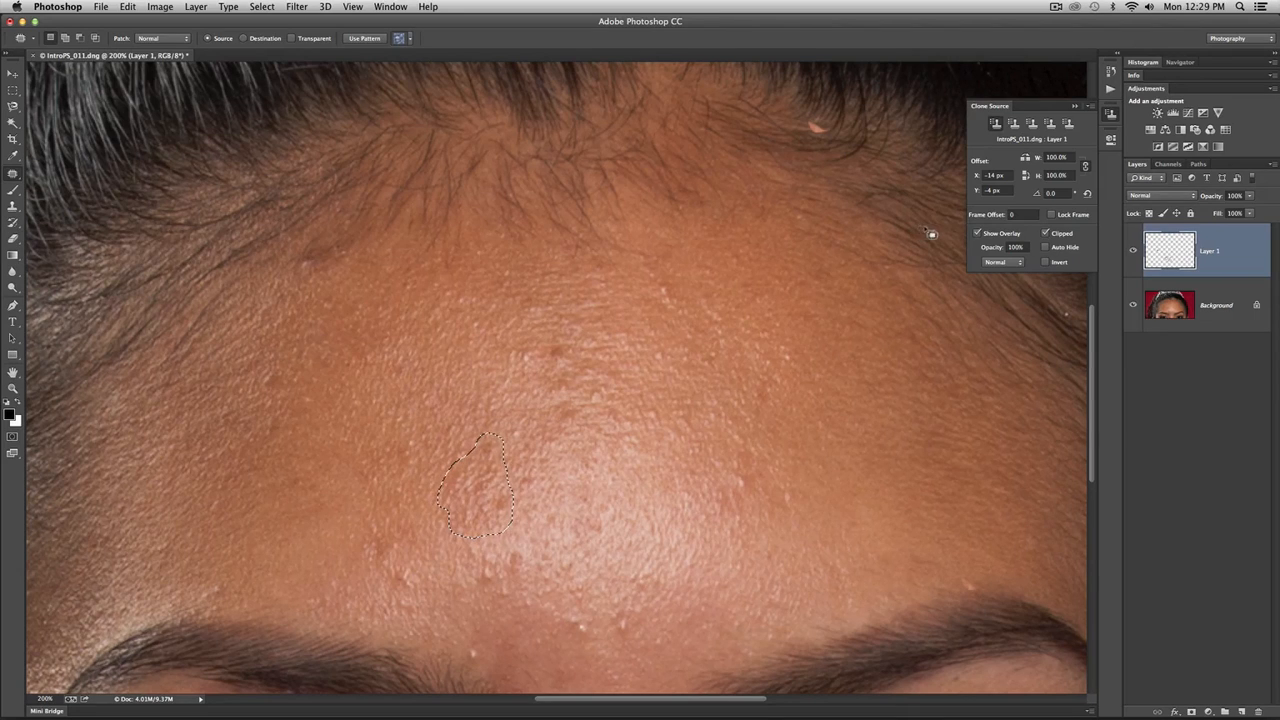
{"action": "left_click", "coordinate": [1178, 312]}
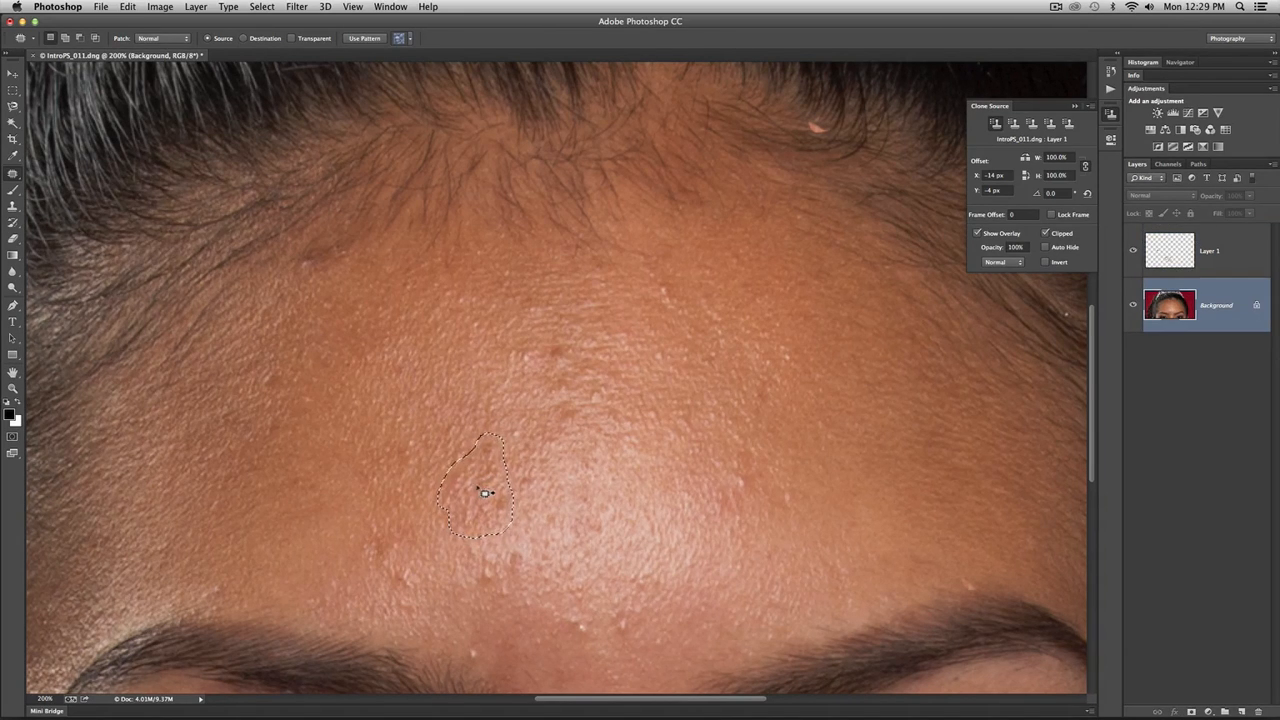
{"action": "left_click_drag", "start_coordinate": [480, 489], "coordinate": [443, 354]}
{"action": "left_click", "coordinate": [1228, 267]}
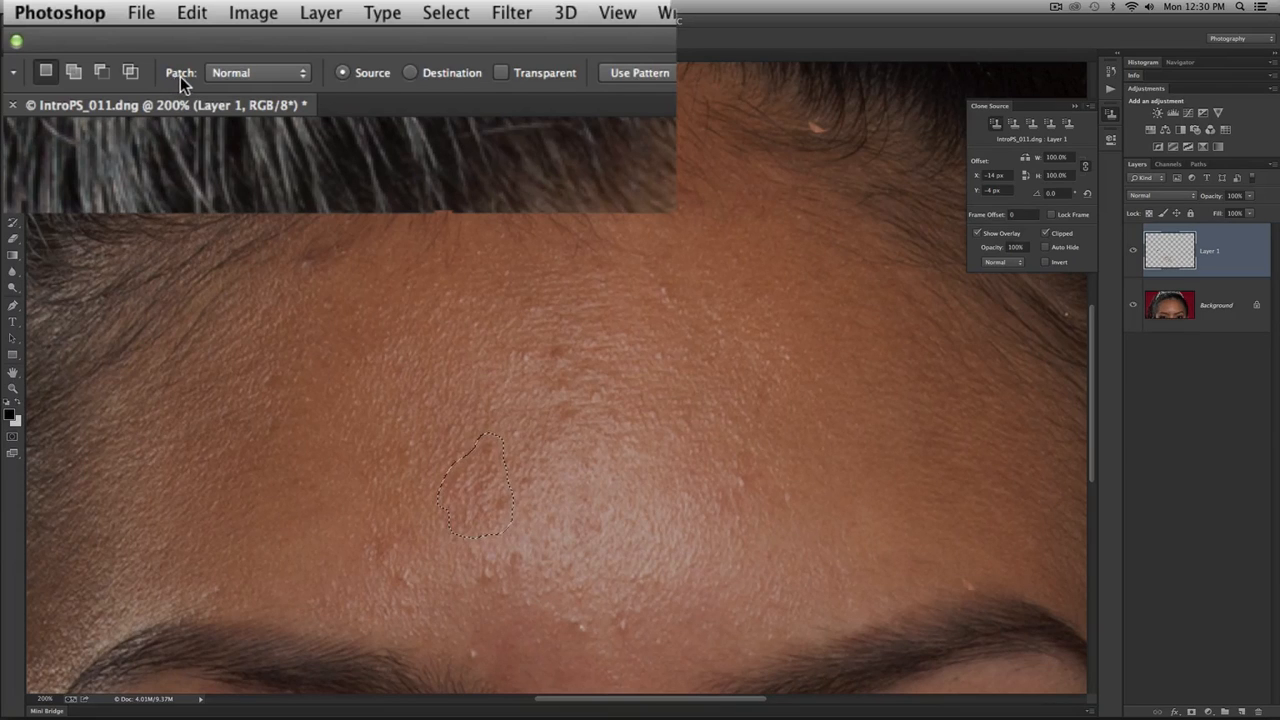
- Set the Patch tool to Content-Aware mode with Medium adaptation and Sample All Layers enabled
{"action": "left_click", "coordinate": [300, 74]}
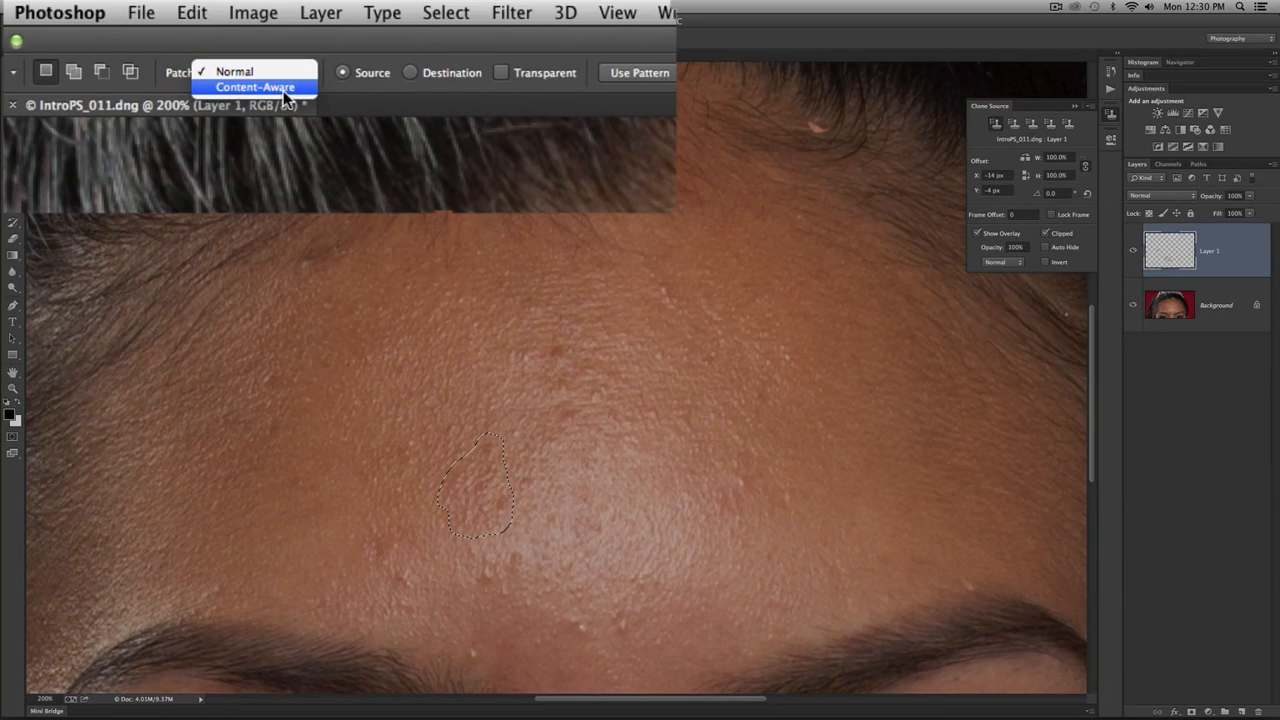
{"action": "left_click", "coordinate": [287, 97]}
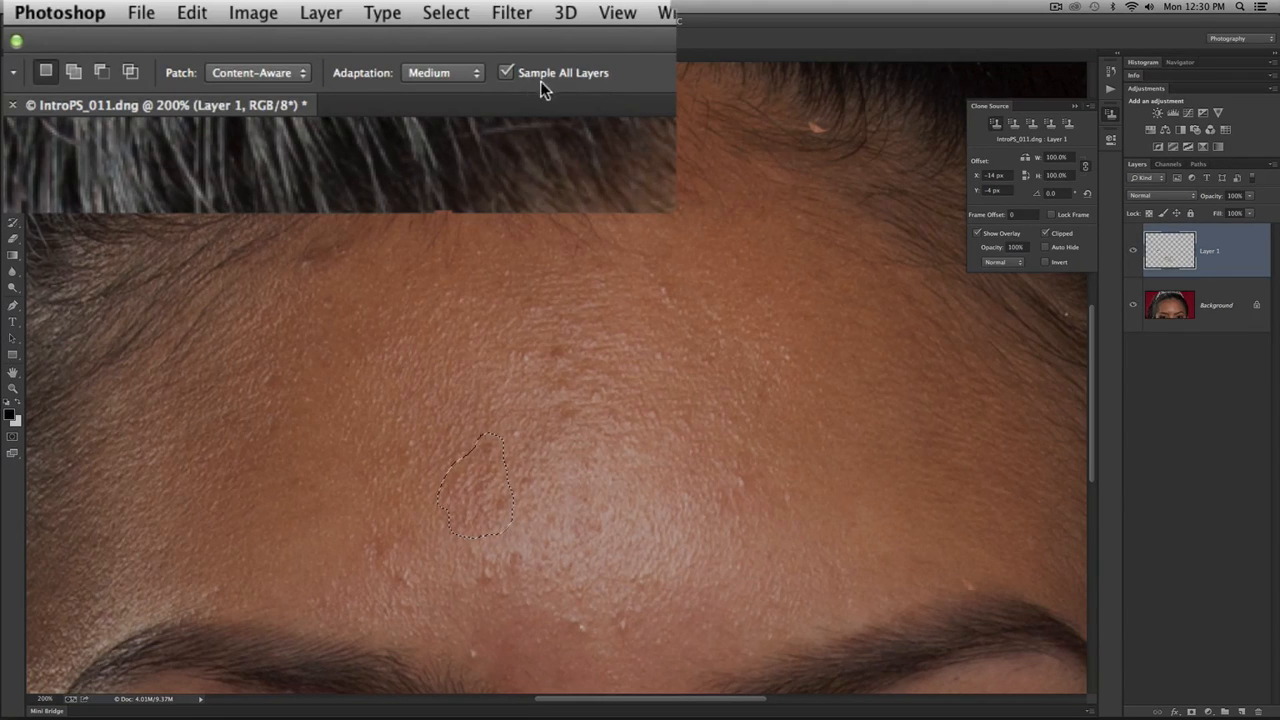
{"action": "left_click", "coordinate": [465, 72]}
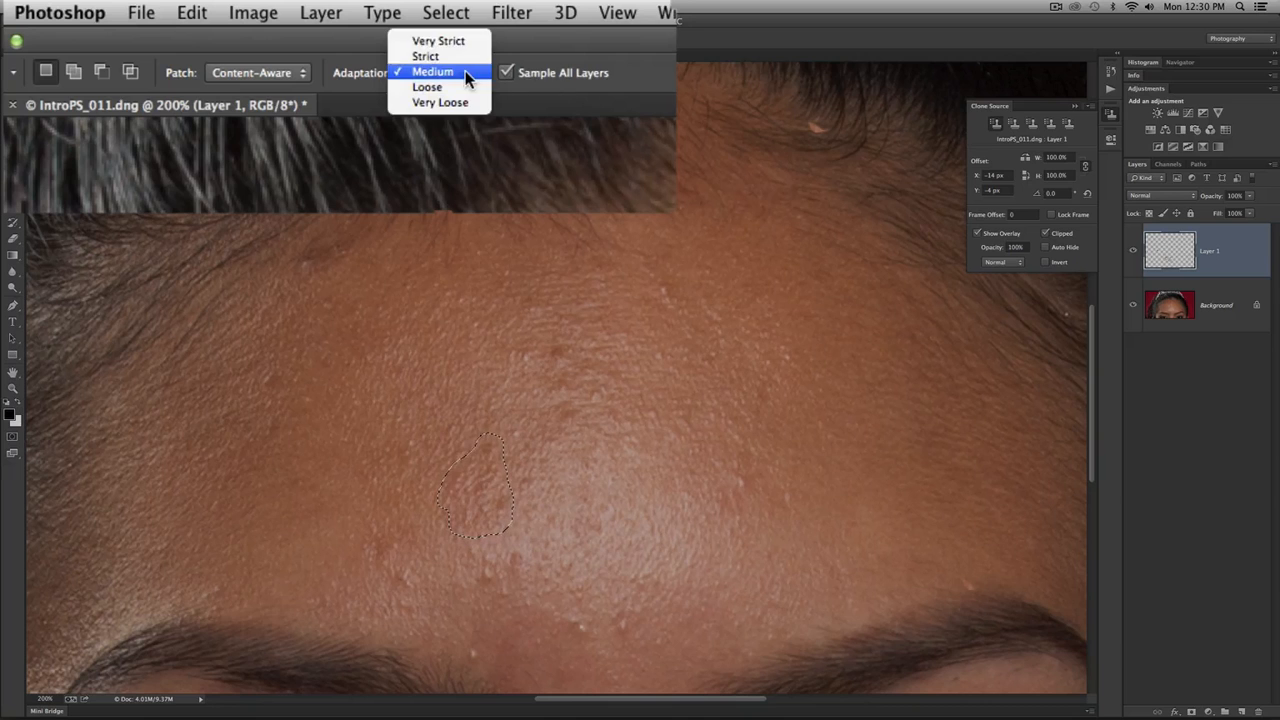
{"action": "left_click", "coordinate": [569, 79]}
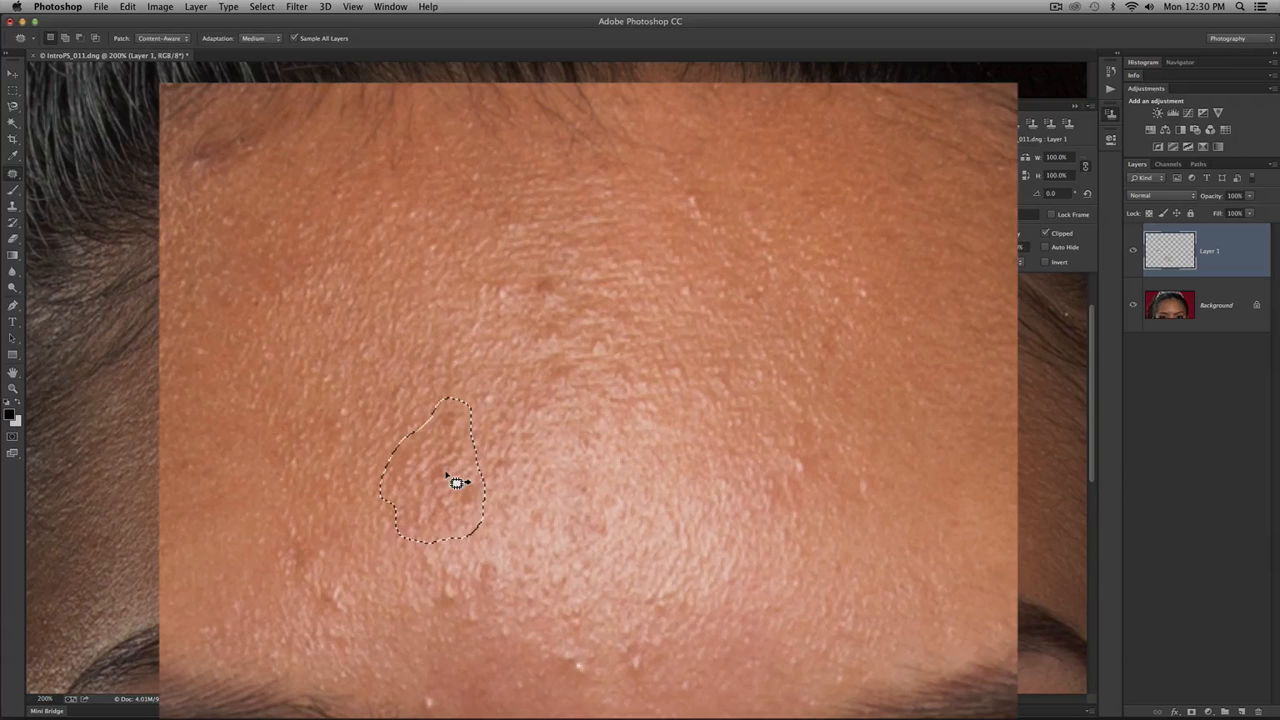
- Try patching the outlined area with skin from the upper left forehead and from the highlight, undoing each attempt
{"action": "left_click_drag", "start_coordinate": [493, 491], "coordinate": [388, 391]}
{"action": "left_click_drag", "start_coordinate": [313, 336], "coordinate": [294, 328]}
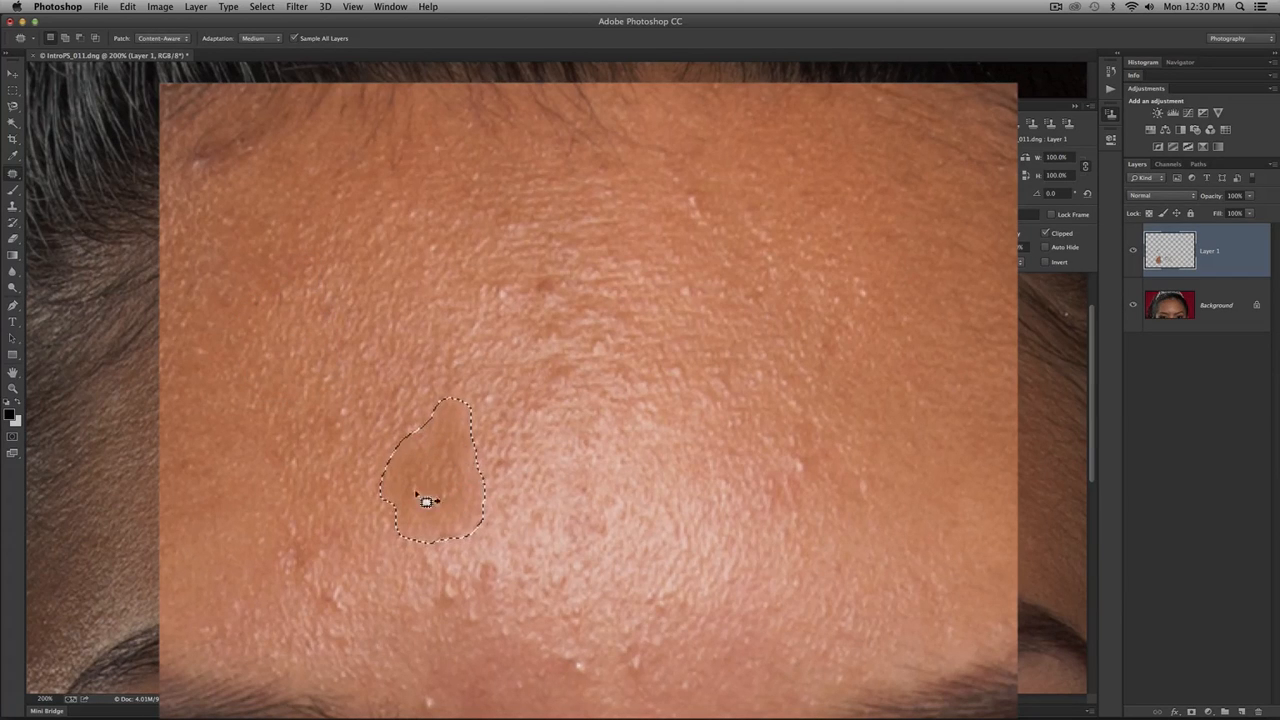
{"action": "left_click_drag", "start_coordinate": [456, 494], "coordinate": [671, 480]}
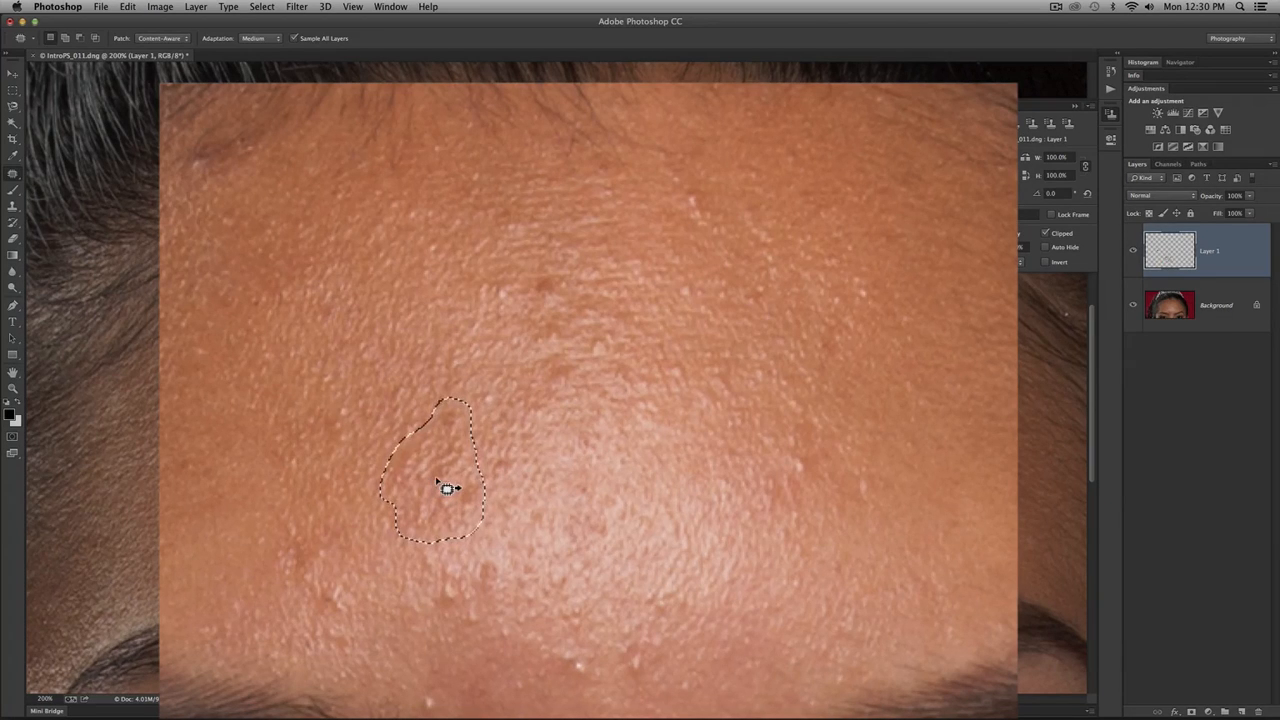
{"action": "left_click_drag", "start_coordinate": [441, 489], "coordinate": [645, 472]}
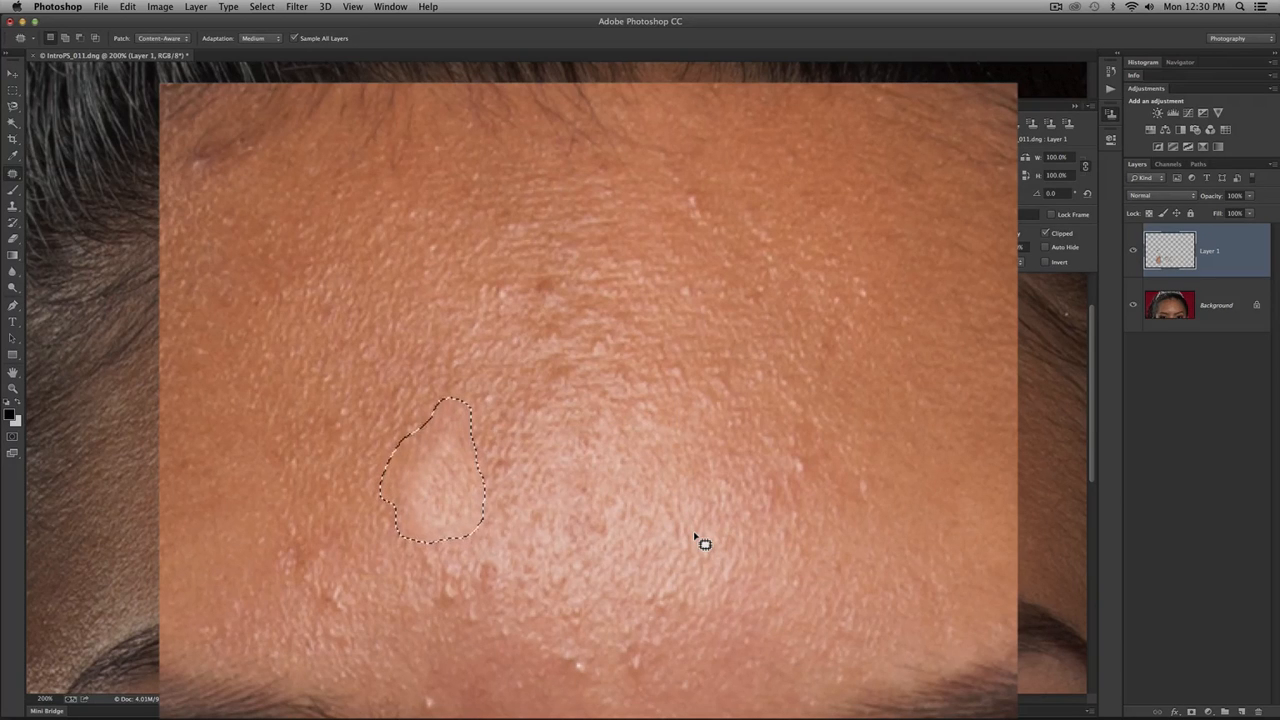
{"action": "key", "text": "super+z"}
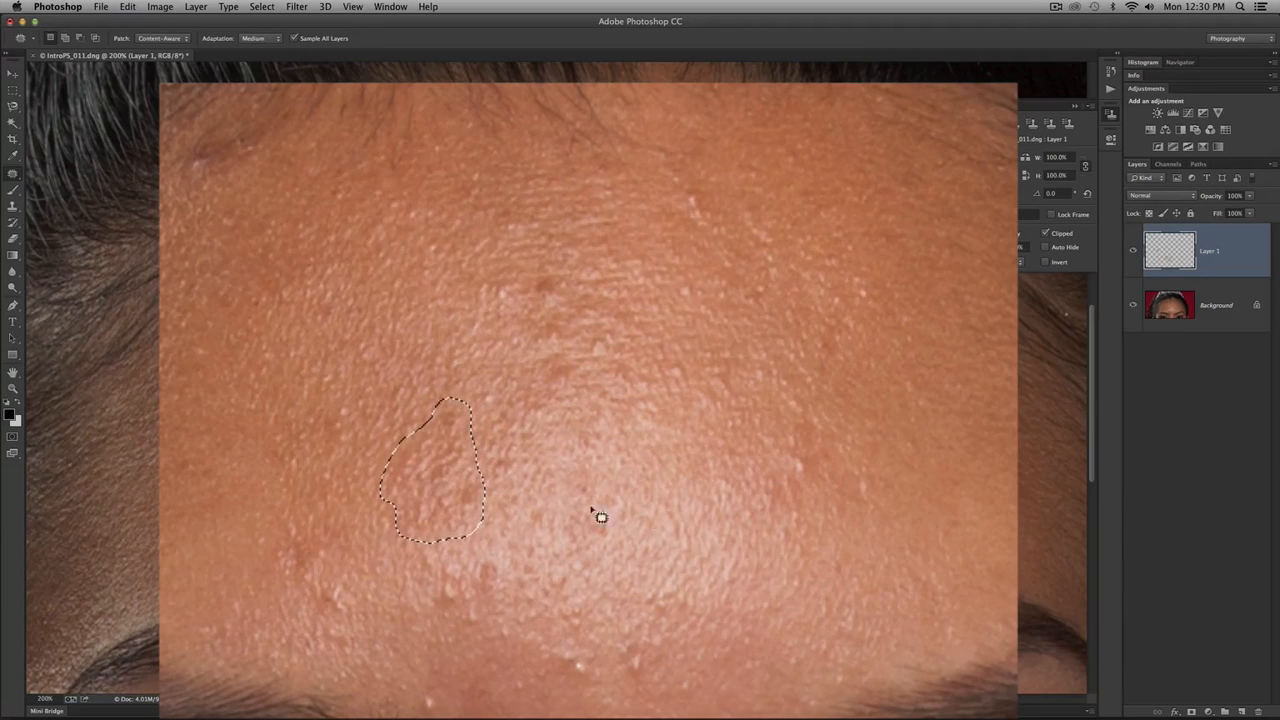
{"action": "left_click_drag", "start_coordinate": [447, 467], "coordinate": [618, 402]}
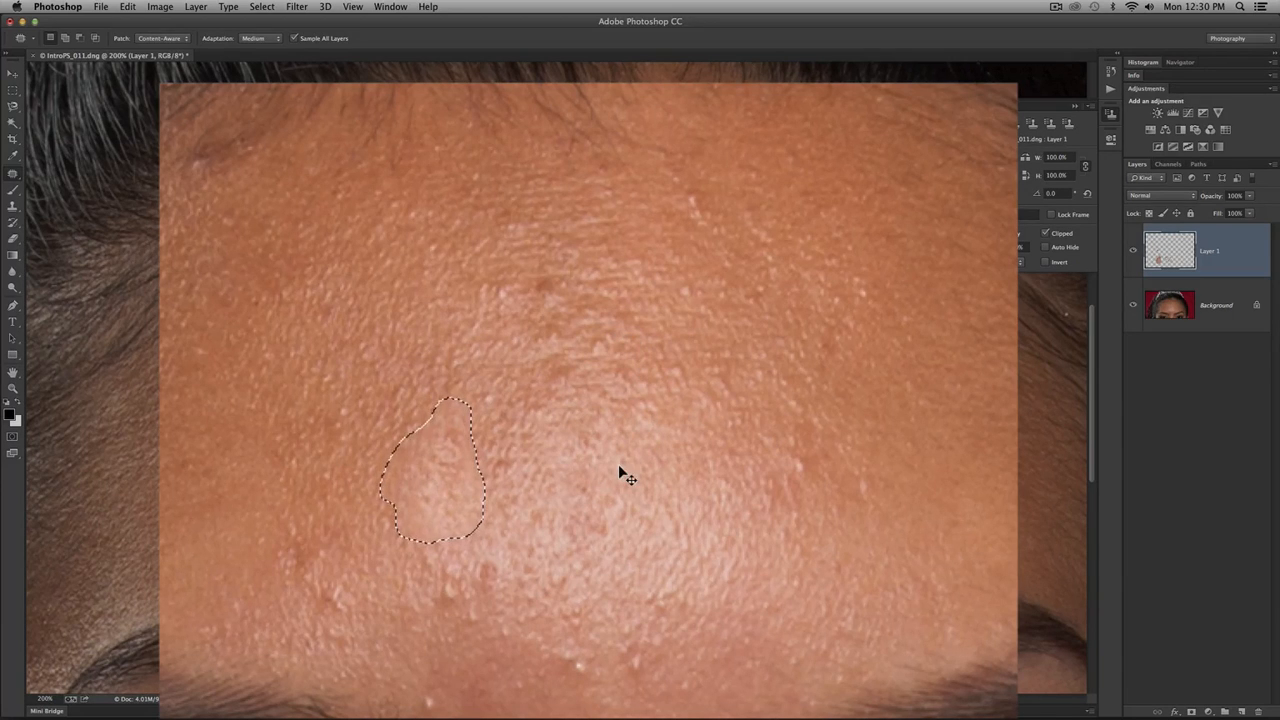
{"action": "key", "text": "super+z"}
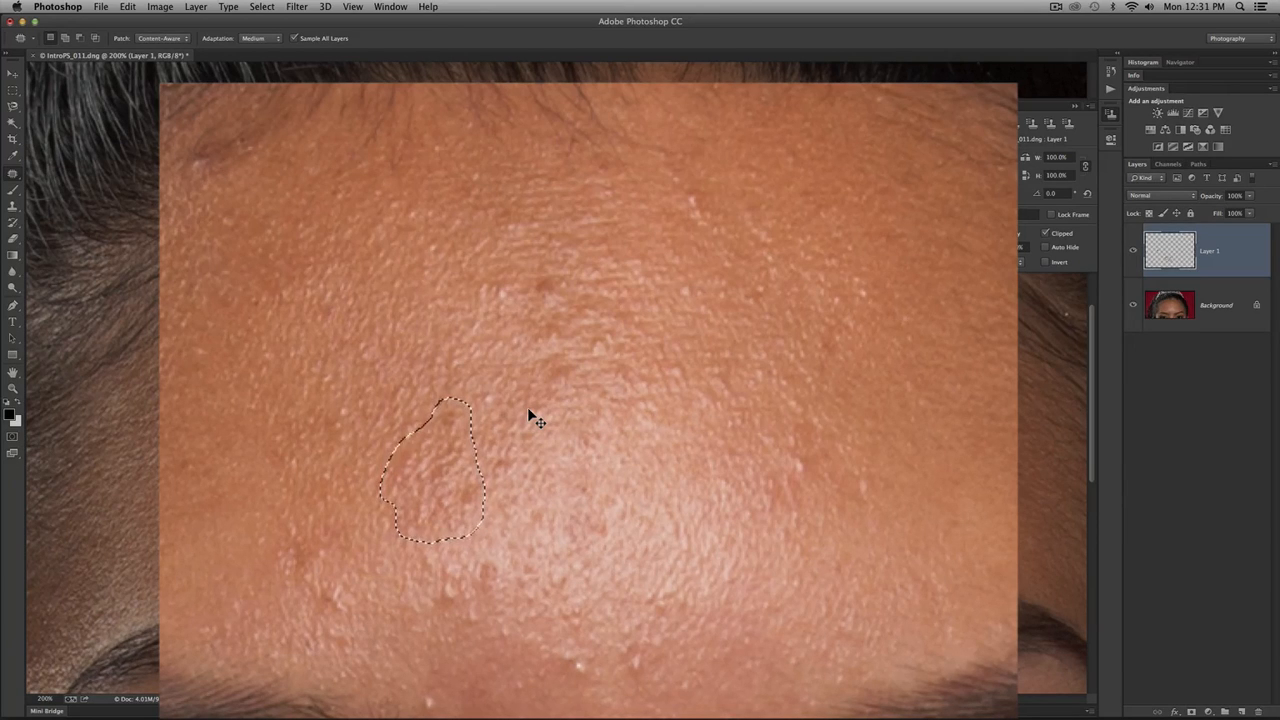
- Deselect the large outline and patch individual small blemishes around the forehead highlight and above the brows with clean skin
{"action": "key", "text": "super+d"}
{"action": "mouse_move", "coordinate": [486, 408]}
{"action": "left_mouse_down"}
{"action": "mouse_move", "coordinate": [497, 414]}
{"action": "mouse_move", "coordinate": [483, 397]}
{"action": "mouse_move", "coordinate": [528, 406]}
{"action": "mouse_move", "coordinate": [489, 385]}
{"action": "mouse_move", "coordinate": [497, 374]}
{"action": "left_mouse_up"}
{"action": "key", "text": "super+d"}
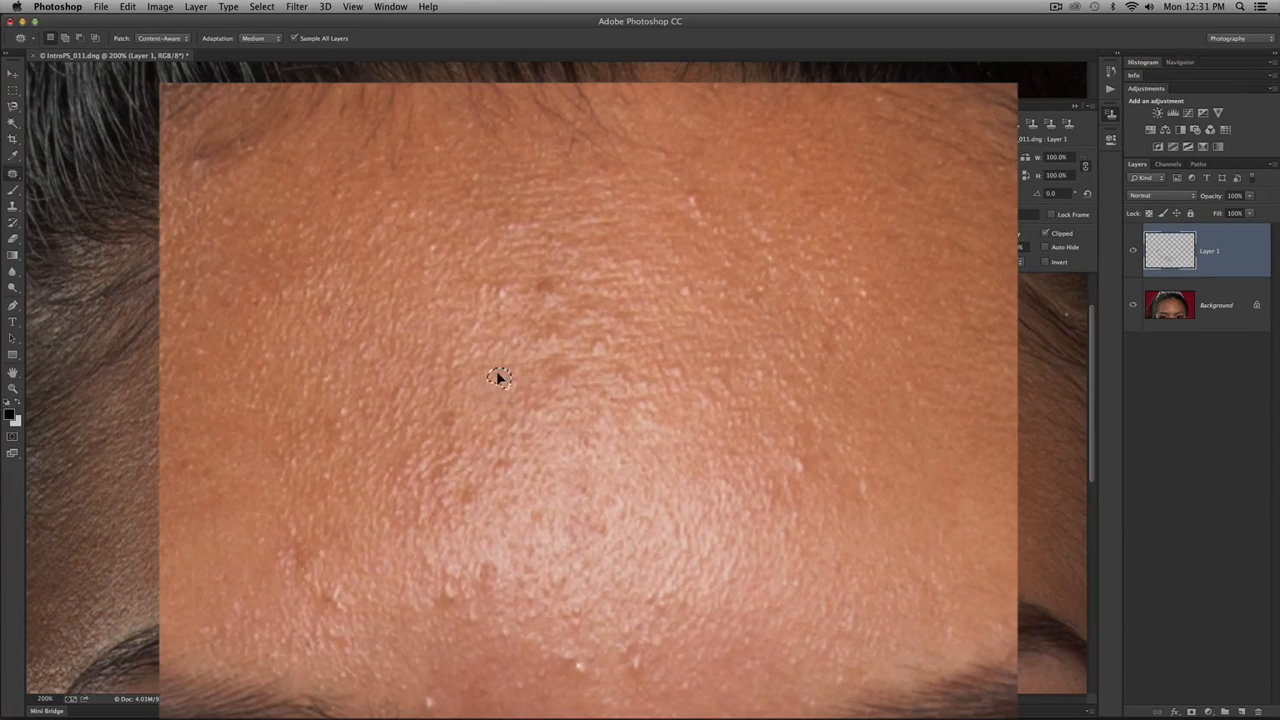
{"action": "mouse_move", "coordinate": [586, 587]}
{"action": "left_mouse_down"}
{"action": "mouse_move", "coordinate": [603, 571]}
{"action": "mouse_move", "coordinate": [583, 574]}
{"action": "mouse_move", "coordinate": [629, 557]}
{"action": "mouse_move", "coordinate": [576, 598]}
{"action": "mouse_move", "coordinate": [551, 560]}
{"action": "mouse_move", "coordinate": [483, 574]}
{"action": "mouse_move", "coordinate": [503, 574]}
{"action": "mouse_move", "coordinate": [478, 542]}
{"action": "mouse_move", "coordinate": [586, 608]}
{"action": "mouse_move", "coordinate": [651, 677]}
{"action": "mouse_move", "coordinate": [635, 675]}
{"action": "mouse_move", "coordinate": [684, 657]}
{"action": "left_mouse_up"}
{"action": "mouse_move", "coordinate": [589, 675]}
{"action": "left_mouse_down"}
{"action": "mouse_move", "coordinate": [580, 656]}
{"action": "mouse_move", "coordinate": [584, 672]}
{"action": "mouse_move", "coordinate": [566, 660]}
{"action": "left_mouse_up"}
{"action": "left_click_drag", "start_coordinate": [441, 708], "coordinate": [424, 688]}
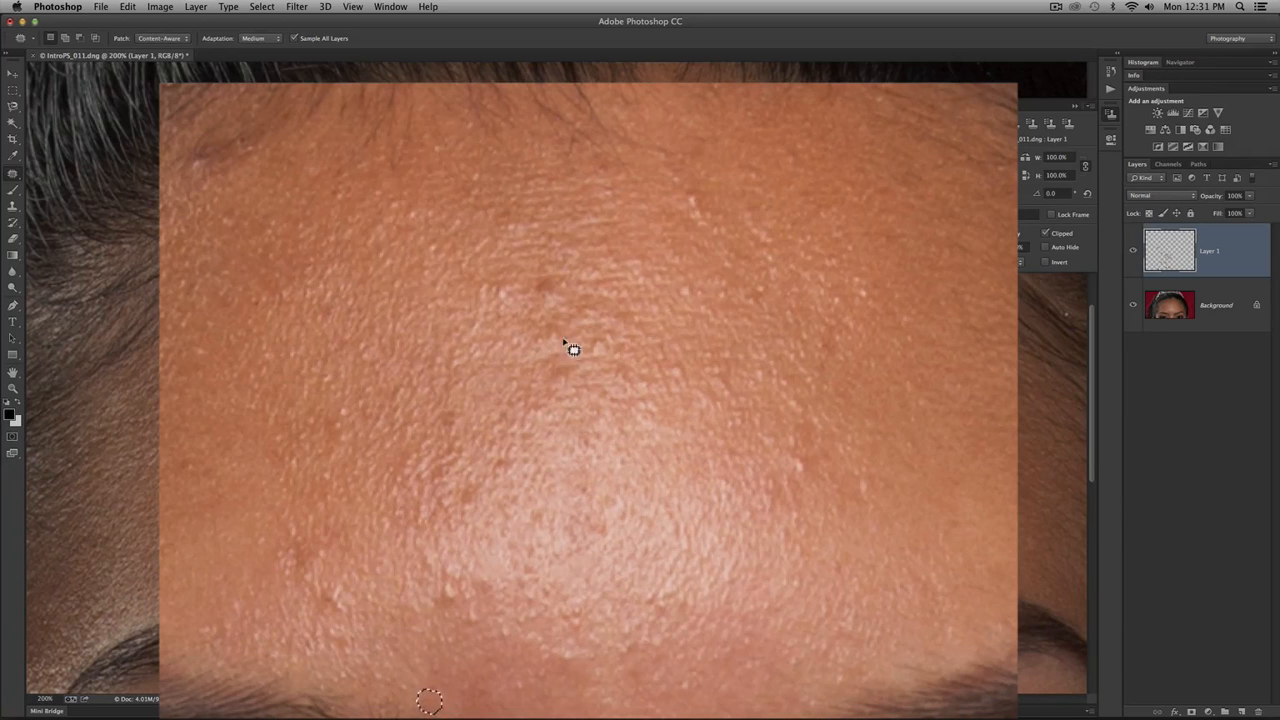
{"action": "mouse_move", "coordinate": [446, 608]}
{"action": "left_mouse_down"}
{"action": "mouse_move", "coordinate": [461, 602]}
{"action": "mouse_move", "coordinate": [446, 583]}
{"action": "mouse_move", "coordinate": [446, 606]}
{"action": "mouse_move", "coordinate": [432, 579]}
{"action": "mouse_move", "coordinate": [624, 580]}
{"action": "left_mouse_up"}
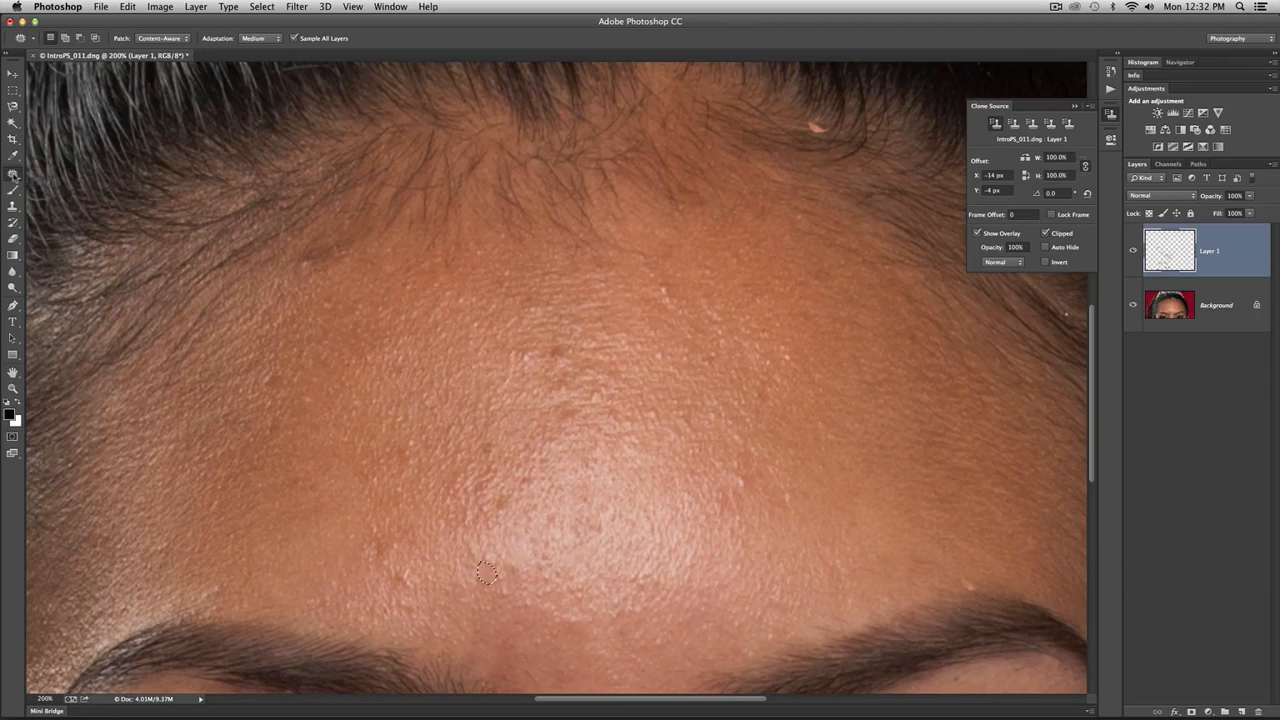
- Set up the Clone Stamp tool to sample Current & Below with a 15-pixel brush
{"action": "left_click", "coordinate": [13, 176]}
{"action": "left_click", "coordinate": [12, 207]}
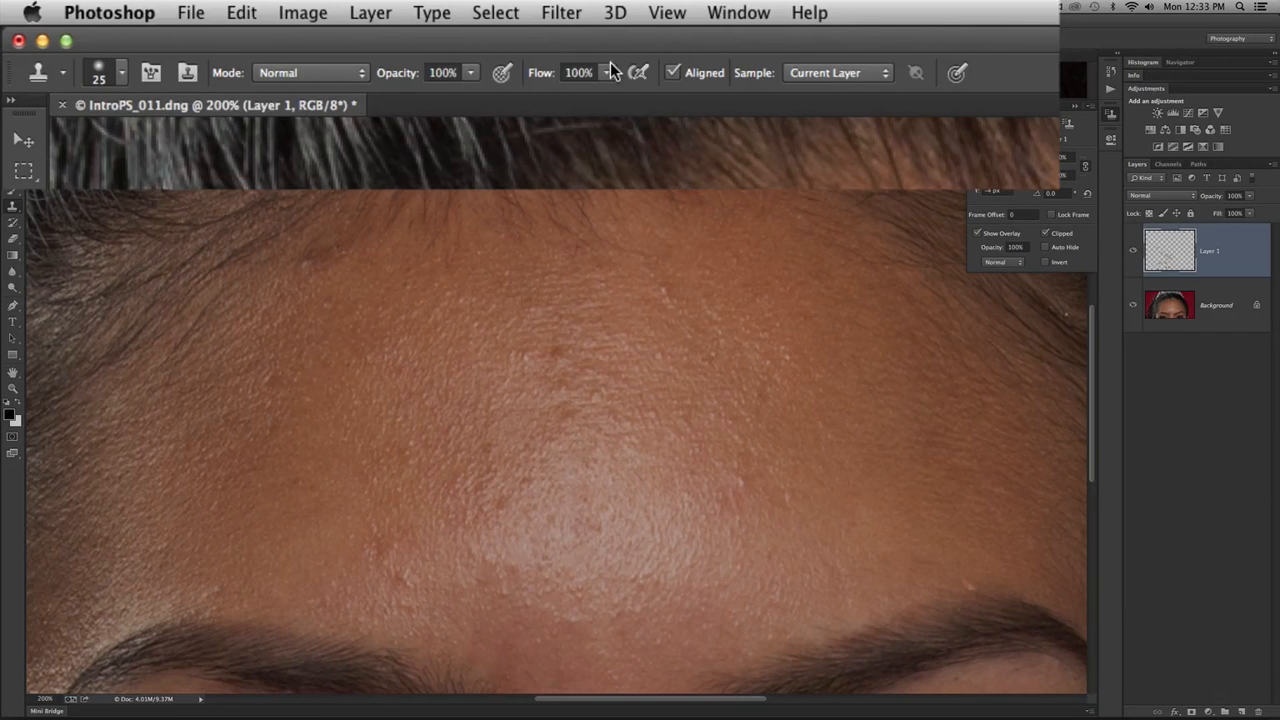
{"action": "left_click", "coordinate": [881, 82]}
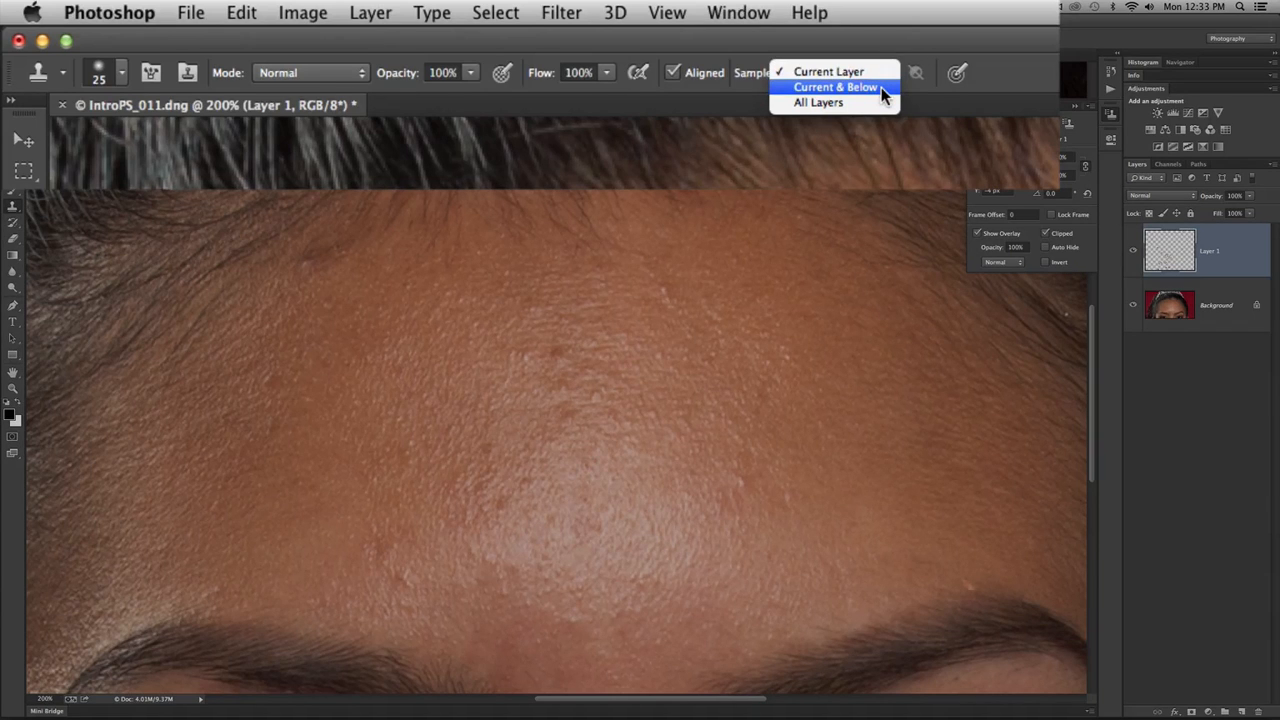
{"action": "left_click", "coordinate": [881, 87]}
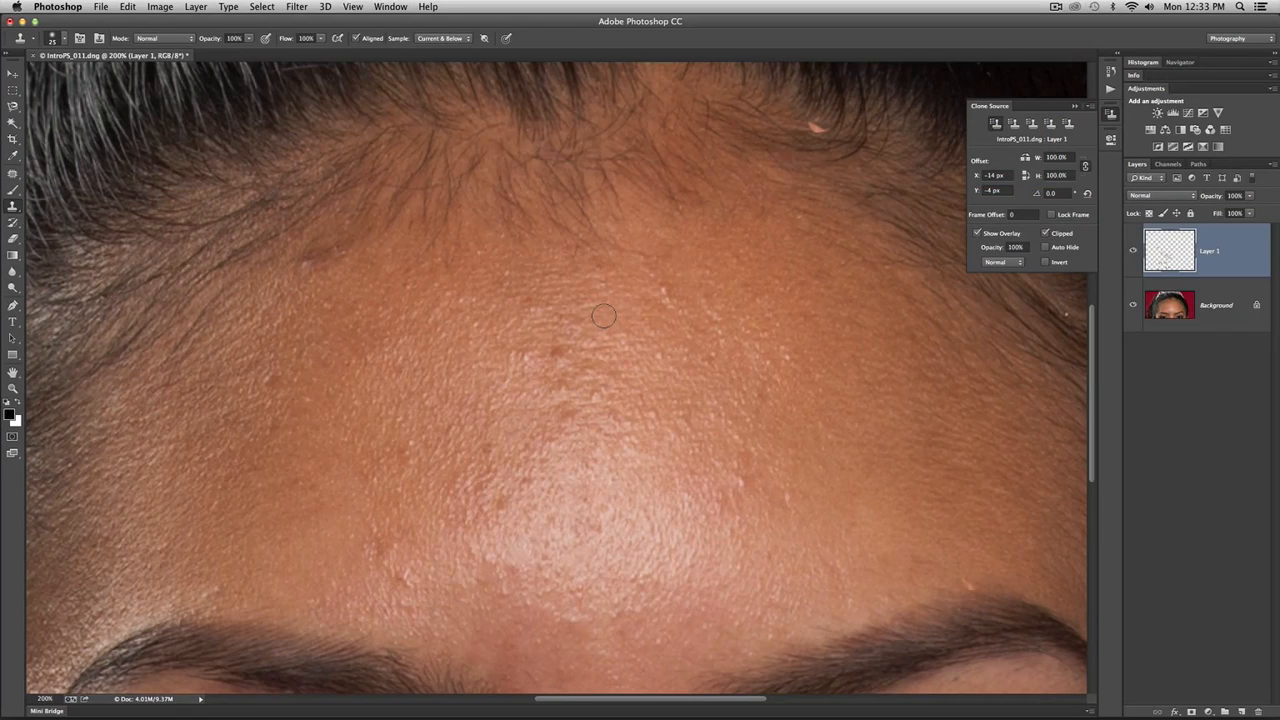
{"action": "key", "text": "bracketleft"}
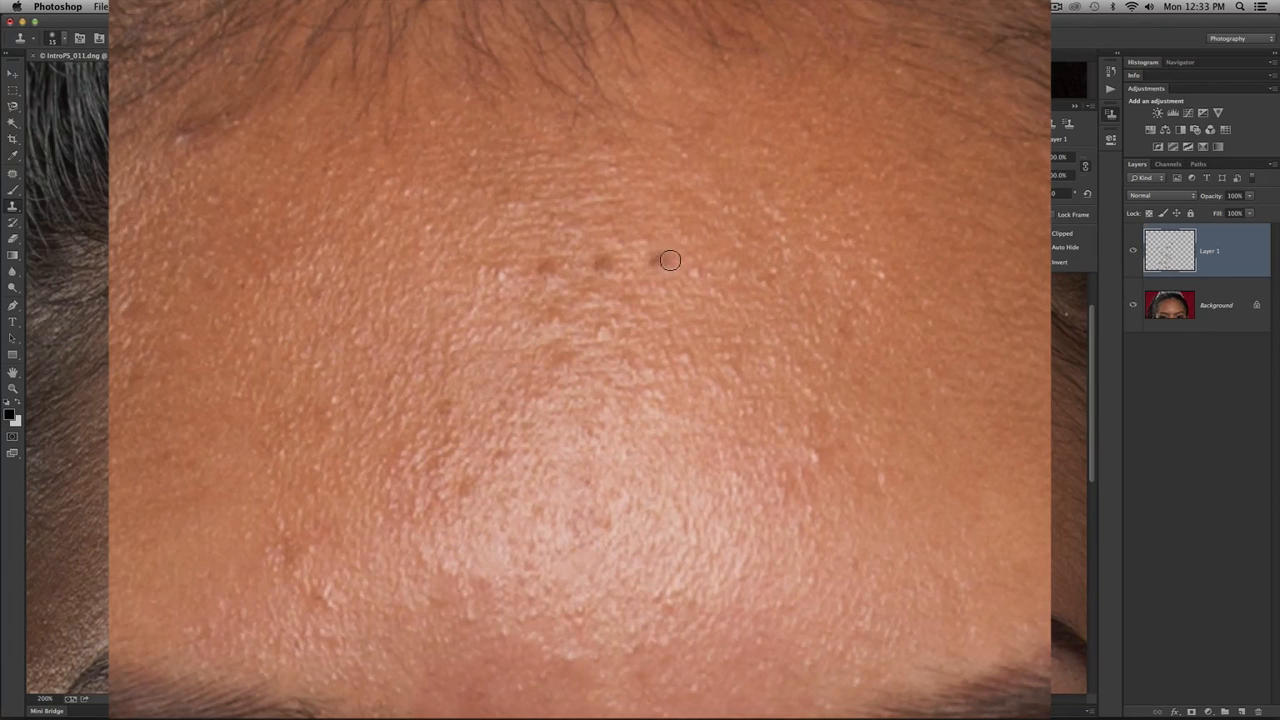
- Try cloning the dark spot in a row across the upper forehead and undo the cloned spots
{"action": "left_click_drag", "start_coordinate": [670, 260], "coordinate": [795, 259]}
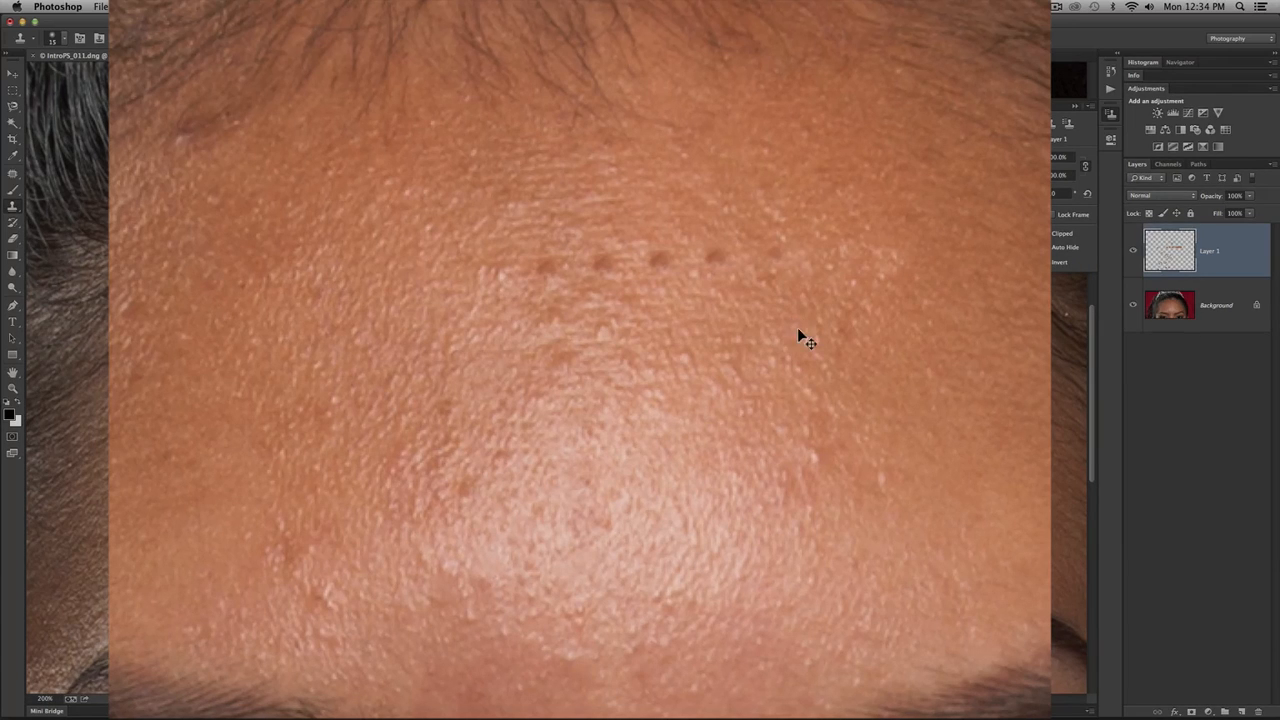
{"action": "key", "text": "alt+super+z"}
{"action": "key", "text": "alt+super+z"}
{"action": "key", "text": "alt+super+z"}
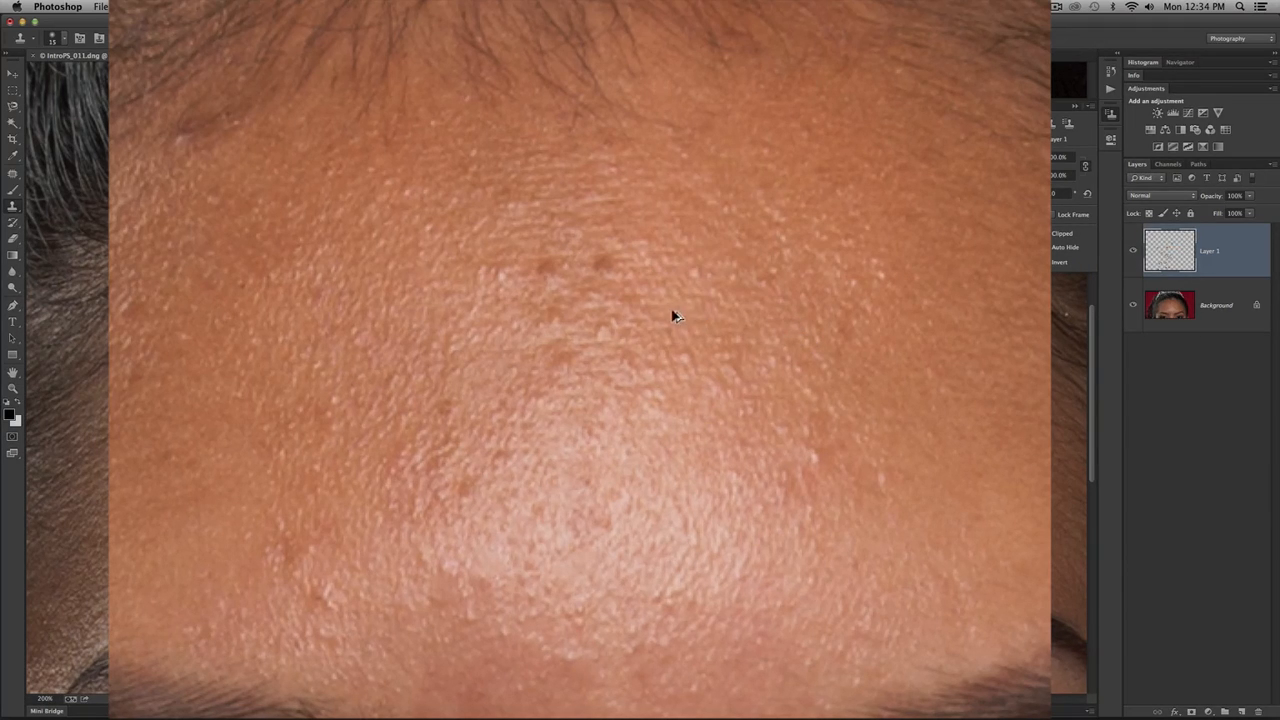
{"action": "key", "text": "alt+super+z"}
- Clone clean neighbouring skin over the dark spot in the upper middle of the forehead
{"action": "left_click", "coordinate": [590, 266], "text": "alt"}
{"action": "left_click", "coordinate": [552, 266]}
{"action": "left_click_drag", "start_coordinate": [552, 266], "coordinate": [543, 267]}
{"action": "left_click", "coordinate": [592, 266], "text": "alt"}
{"action": "left_click", "coordinate": [567, 265]}
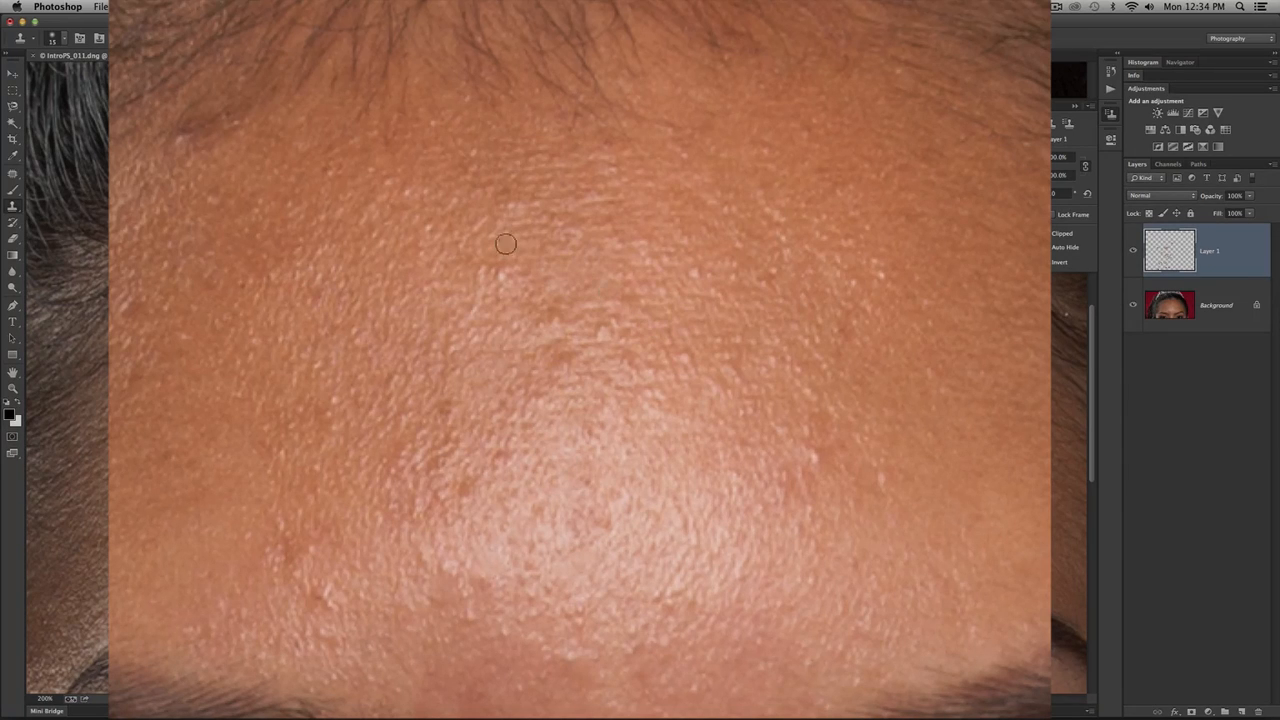
- Smooth the cloned area in the upper middle forehead using the Healing Brush with nearby sampled skin
{"action": "left_click", "coordinate": [14, 175]}
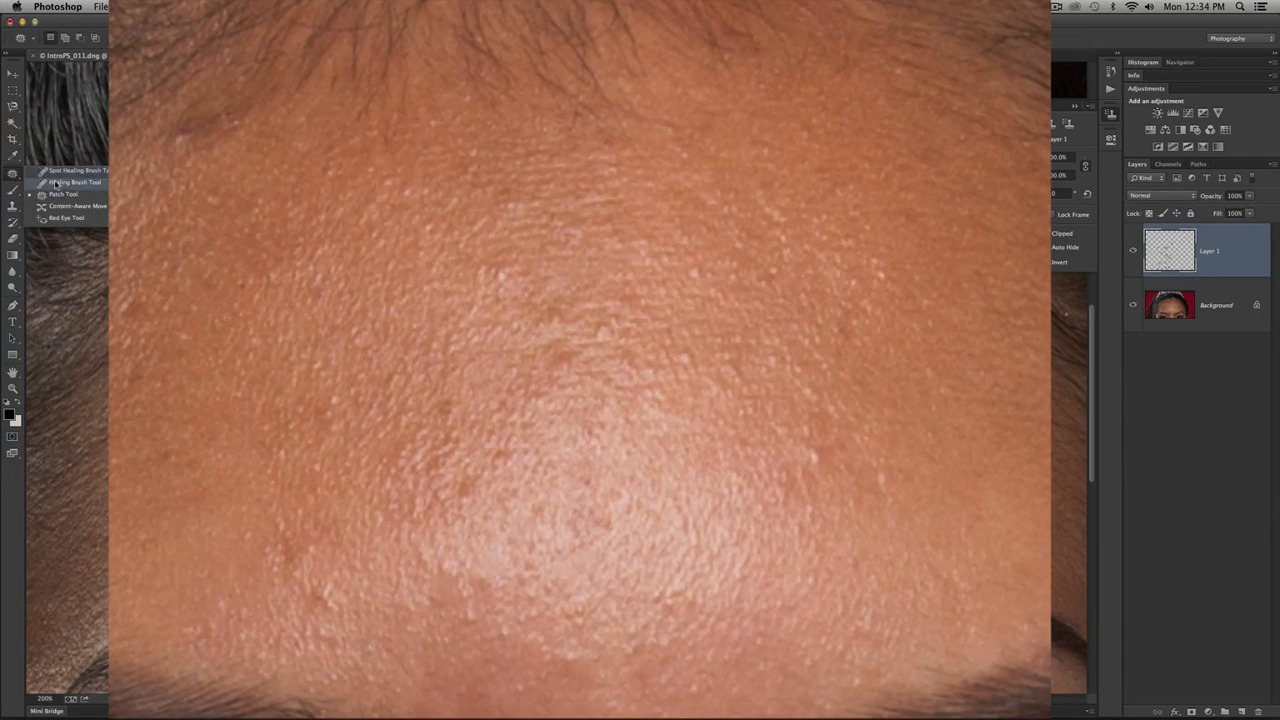
{"action": "left_click", "coordinate": [53, 184]}
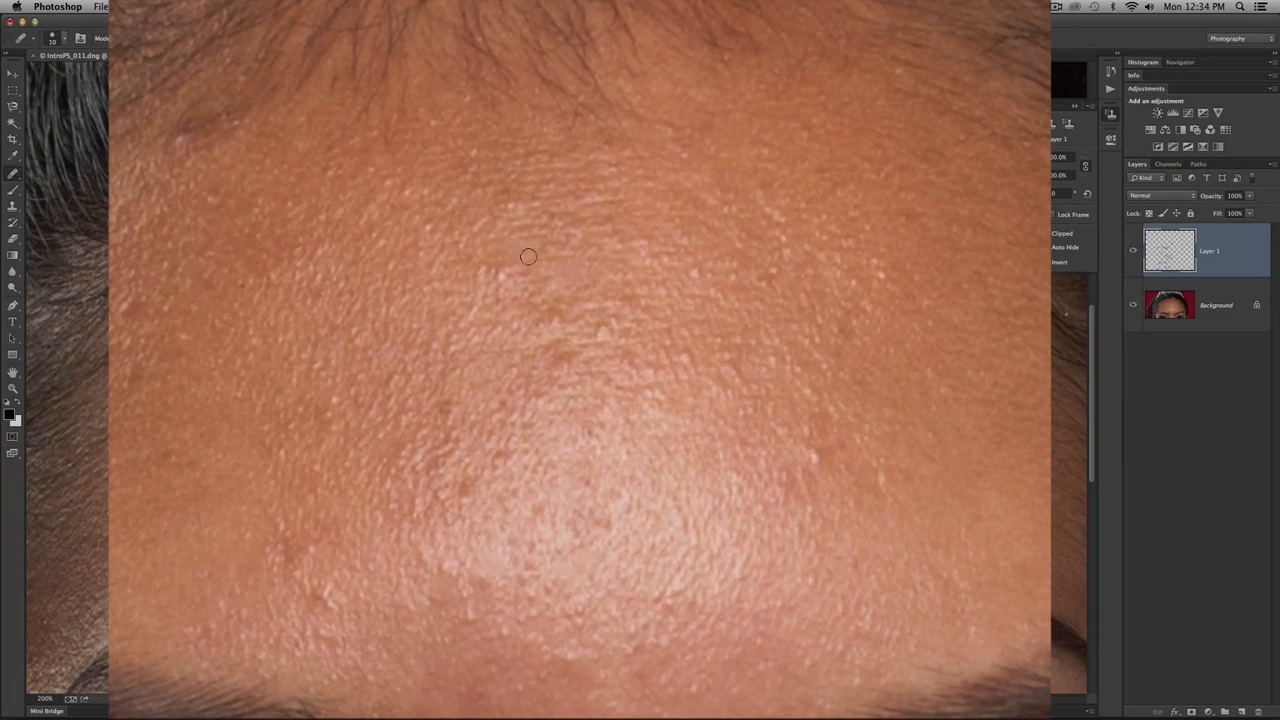
{"action": "left_click", "coordinate": [570, 276], "text": "alt"}
{"action": "mouse_move", "coordinate": [528, 250]}
{"action": "left_mouse_down"}
{"action": "mouse_move", "coordinate": [587, 284]}
{"action": "mouse_move", "coordinate": [507, 261]}
{"action": "left_mouse_up"}
{"action": "left_click", "coordinate": [582, 278], "text": "alt"}
{"action": "left_click", "coordinate": [586, 281], "text": "alt"}
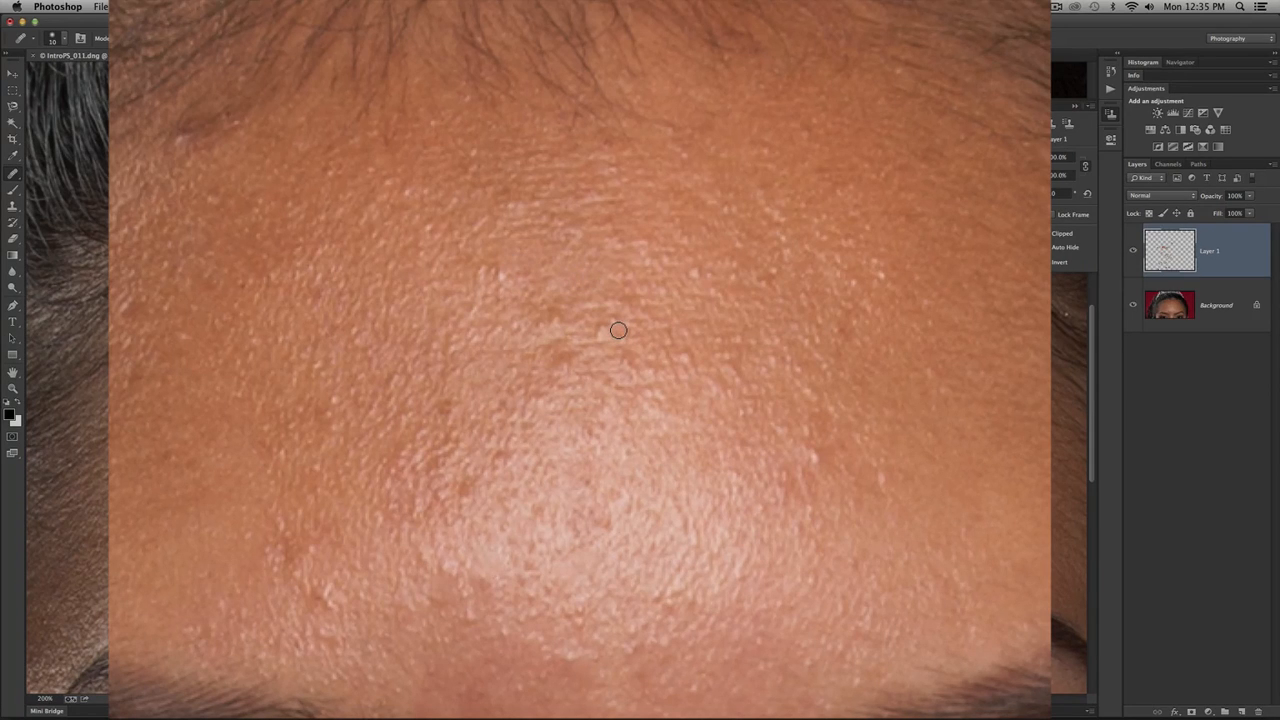